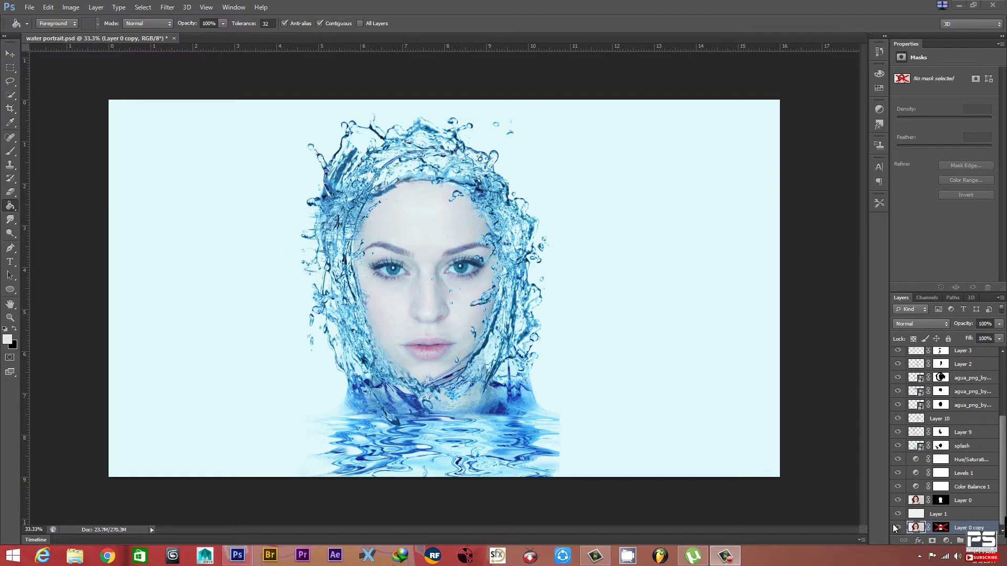
# - Solo the masked face layer, then the original portrait layer, to compare them
pyautogui.keyDown('alt'); pyautogui.click(898, 501); pyautogui.keyUp('alt')
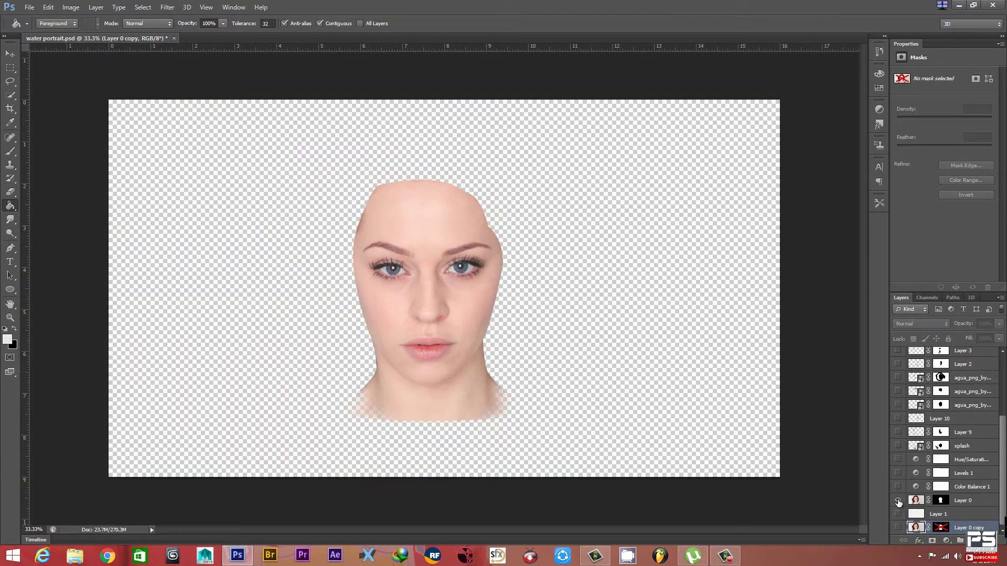
pyautogui.keyDown('alt'); pyautogui.click(898, 501); pyautogui.keyUp('alt')
pyautogui.keyDown('alt'); pyautogui.click(897, 528); pyautogui.keyUp('alt')
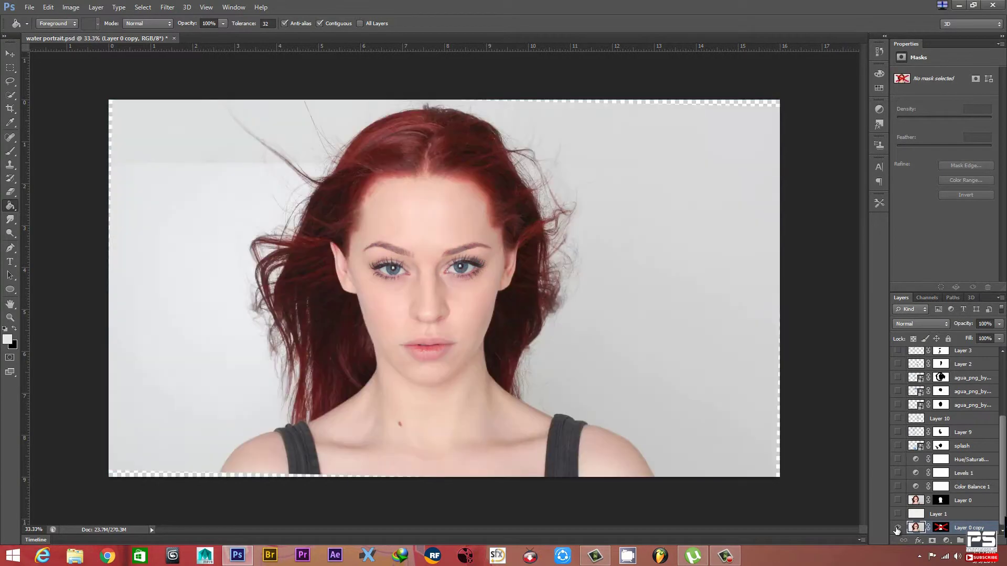
pyautogui.keyDown('alt'); pyautogui.click(897, 528); pyautogui.keyUp('alt')
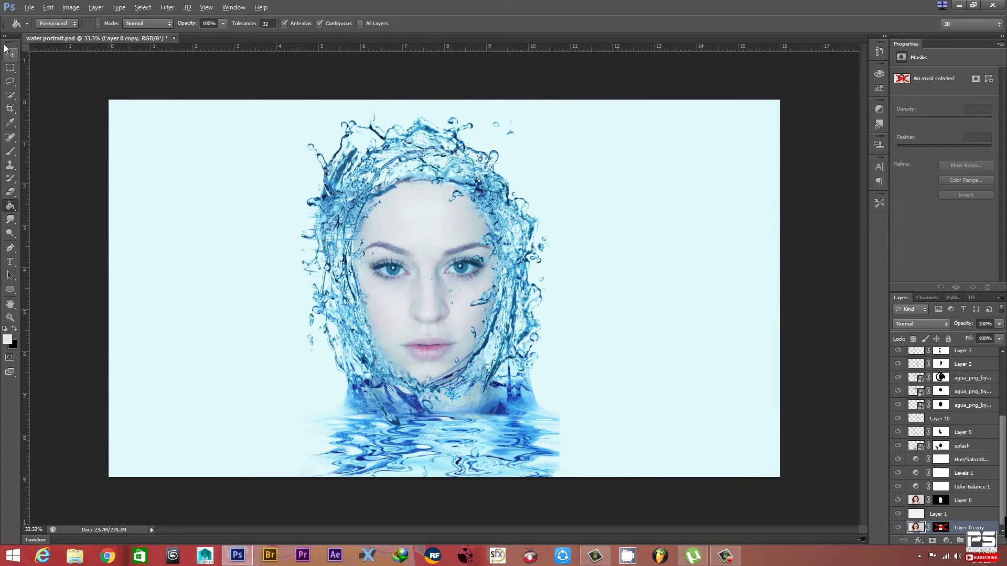
# - Open 1.jpg from the splash folder as a new document via Camera Raw, unchanged
pyautogui.click(29, 7)
pyautogui.click(33, 29)
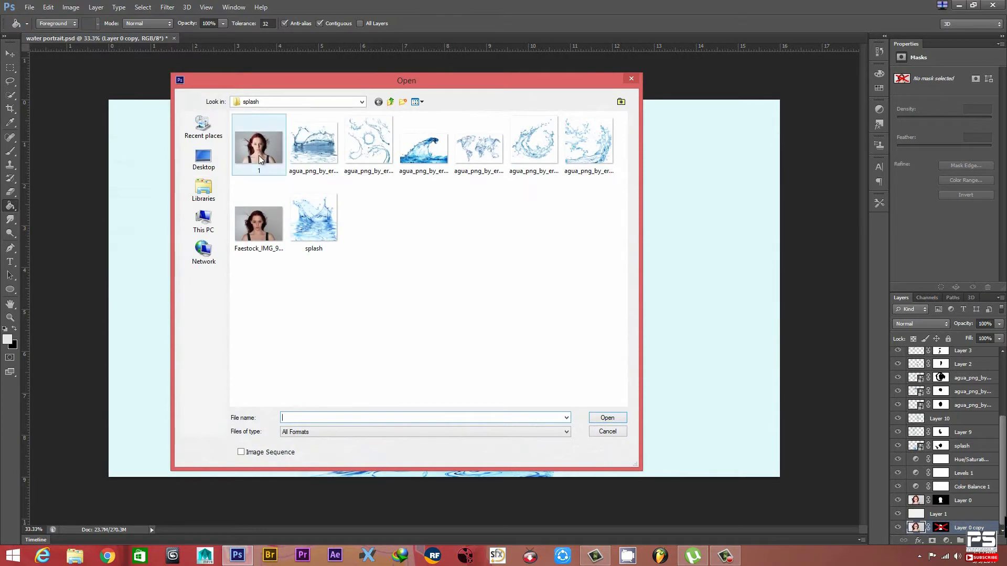
pyautogui.click(259, 155)
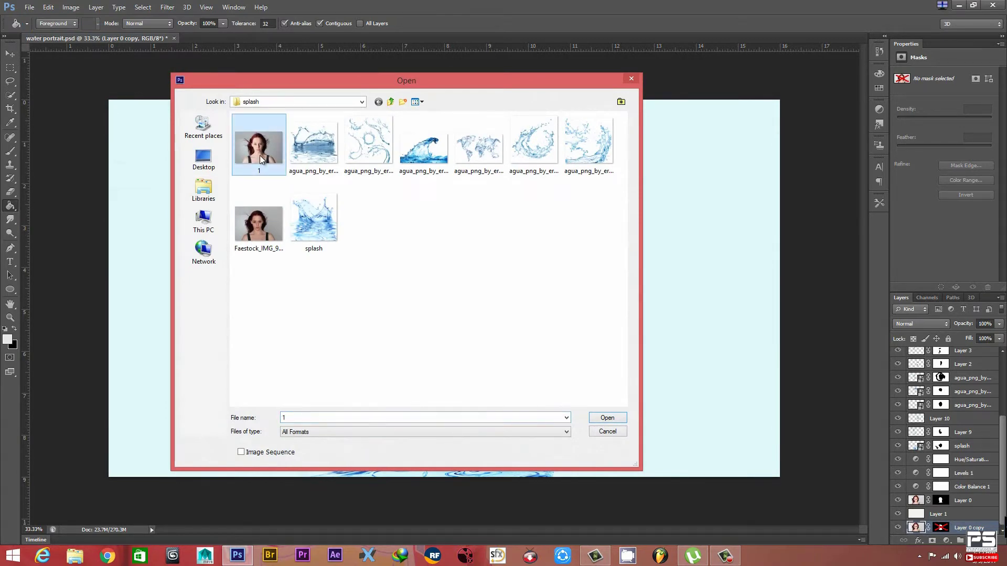
pyautogui.click(607, 417)
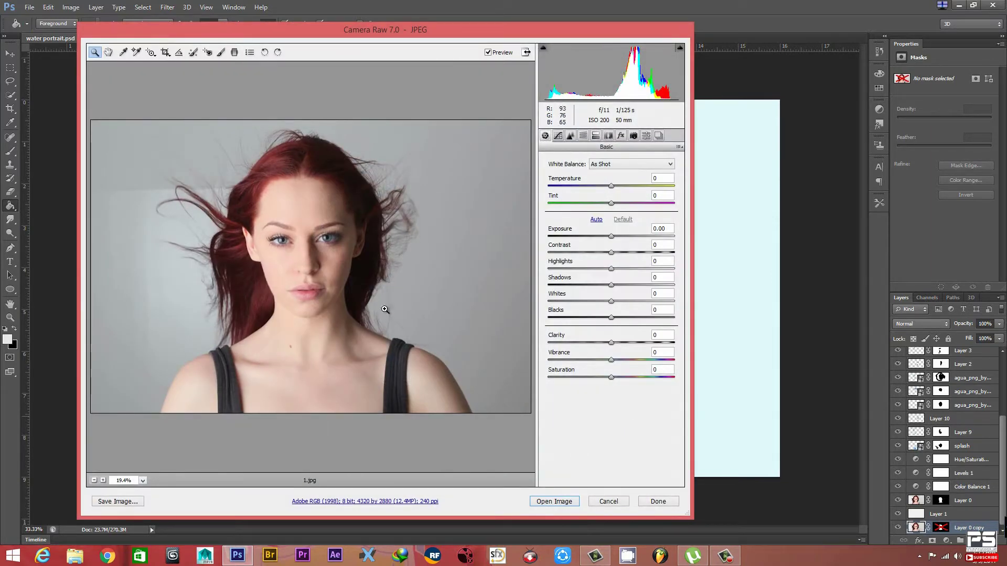
pyautogui.click(554, 502)
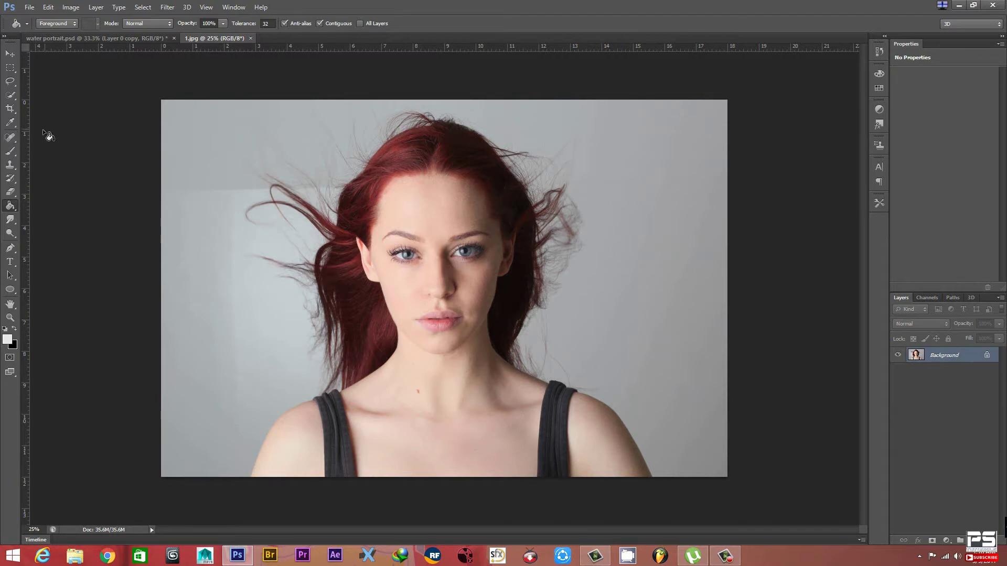
# - Crop the portrait to the 16x9 (1280 x 720) preset, trimming top and bottom
pyautogui.click(11, 108)
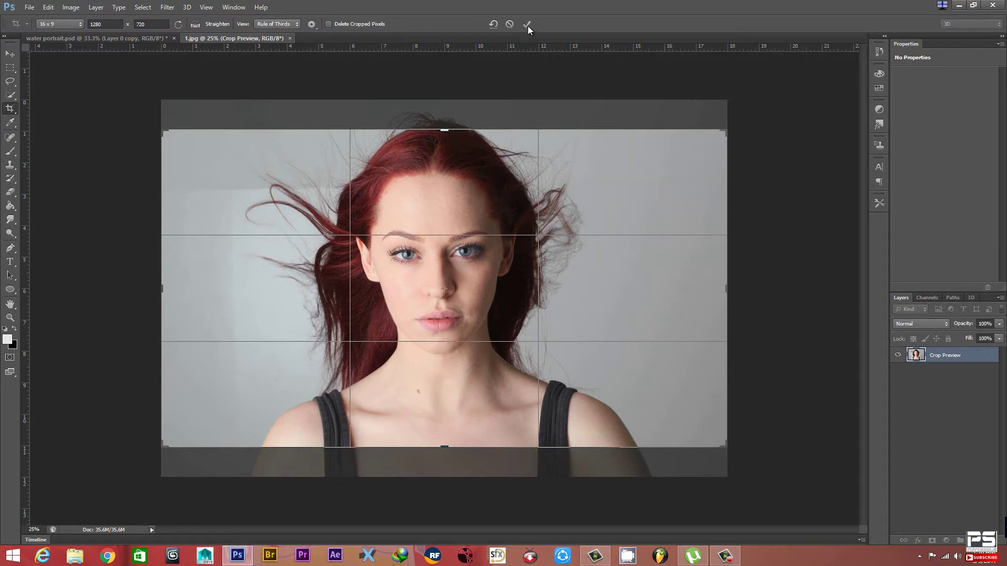
pyautogui.click(527, 25)
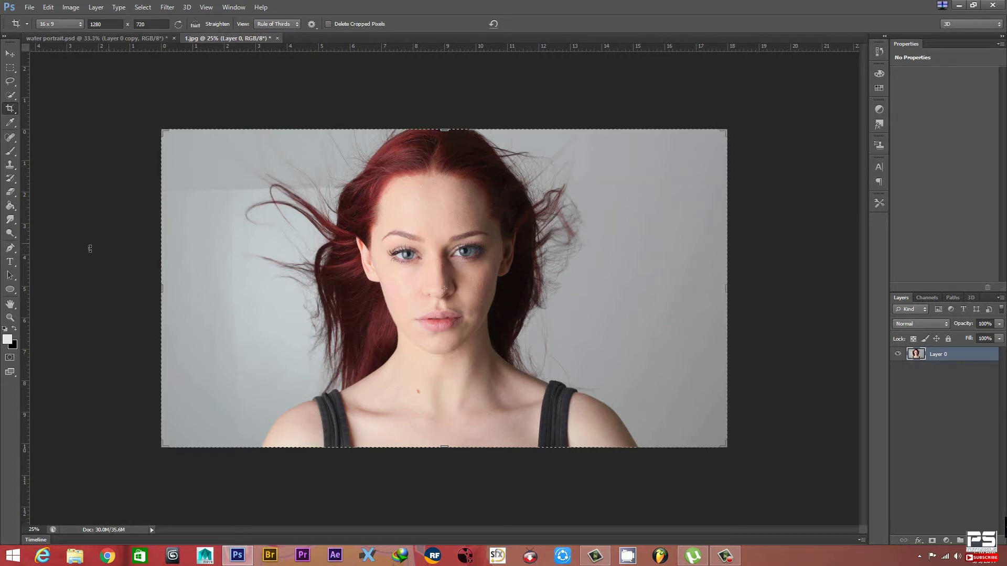
# - Trace a pen path up the left neck, jawline and cheek to the temple
pyautogui.click(14, 248)
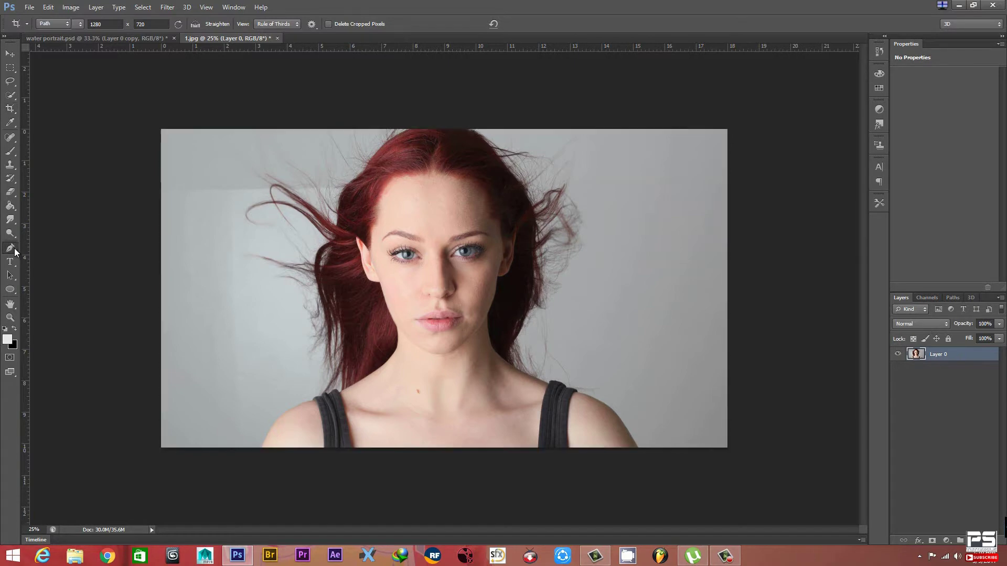
pyautogui.hotkey('ctrl', '+')
pyautogui.hotkey('ctrl', '+')
pyautogui.hotkey('ctrl', '+')
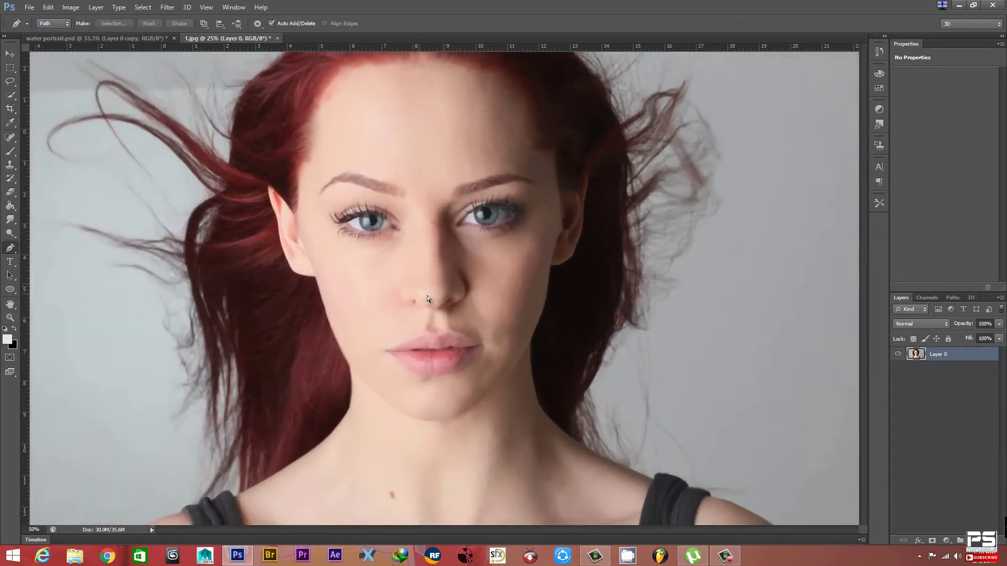
pyautogui.moveTo(371, 350); pyautogui.dragTo(446, 242)
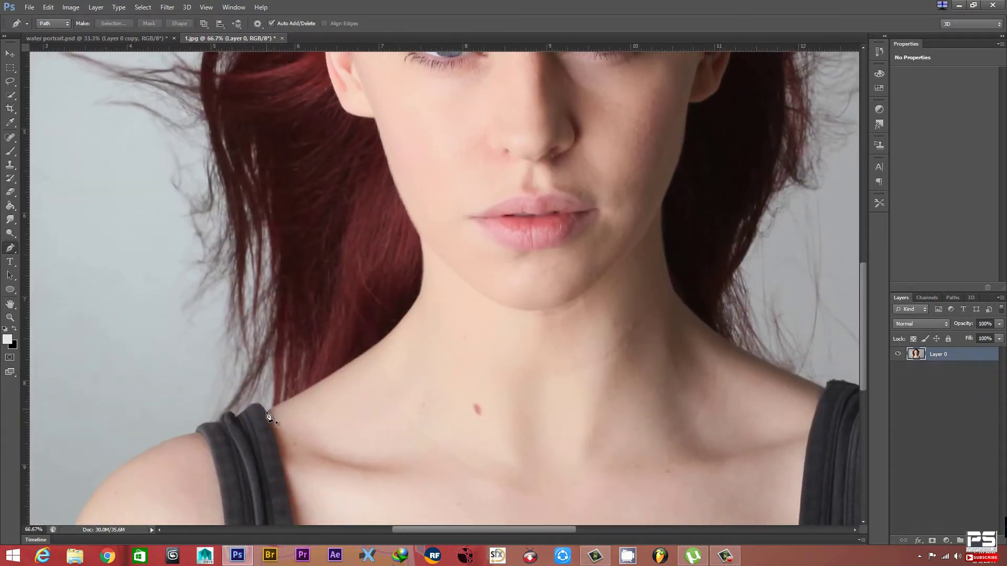
pyautogui.click(344, 376)
pyautogui.click(335, 374)
pyautogui.moveTo(411, 303); pyautogui.dragTo(421, 249)
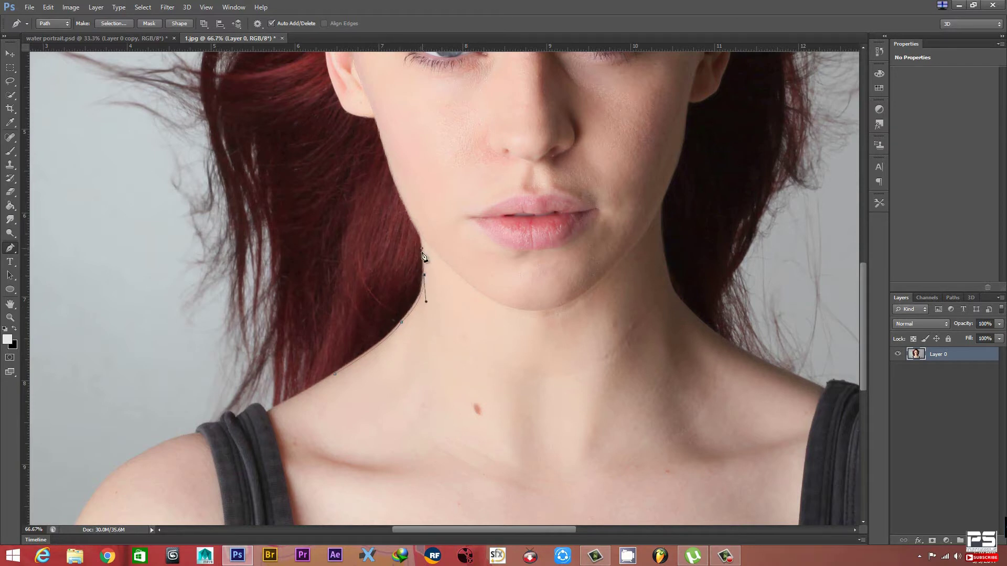
pyautogui.keyDown('alt'); pyautogui.click(424, 275); pyautogui.keyUp('alt')
pyautogui.moveTo(431, 312); pyautogui.dragTo(433, 398)
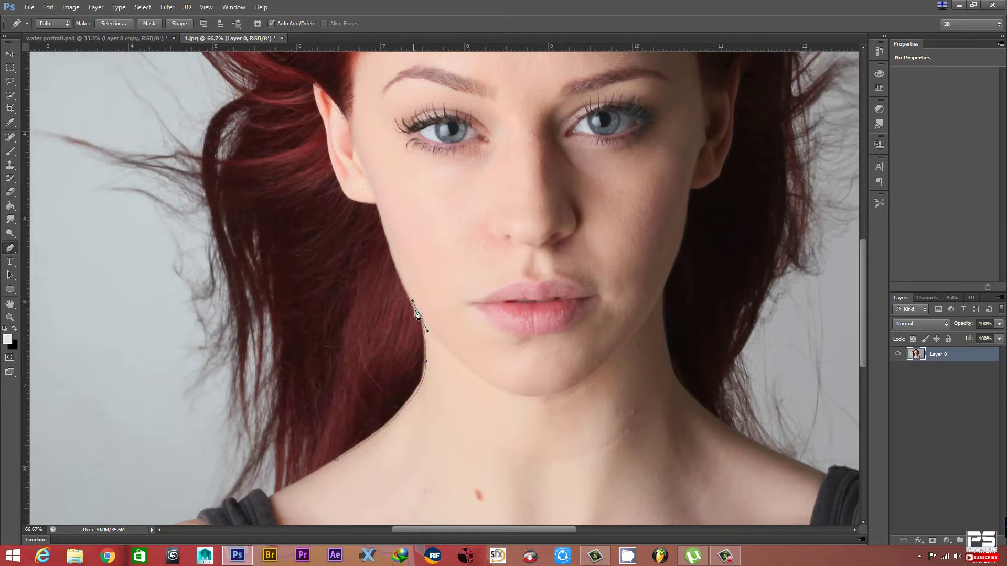
pyautogui.moveTo(424, 326); pyautogui.dragTo(427, 331)
pyautogui.moveTo(381, 207); pyautogui.dragTo(379, 167)
pyautogui.press('alt')
pyautogui.moveTo(381, 208); pyautogui.dragTo(367, 153)
pyautogui.keyDown('alt'); pyautogui.click(378, 205); pyautogui.keyUp('alt')
pyautogui.moveTo(396, 220); pyautogui.dragTo(413, 281)
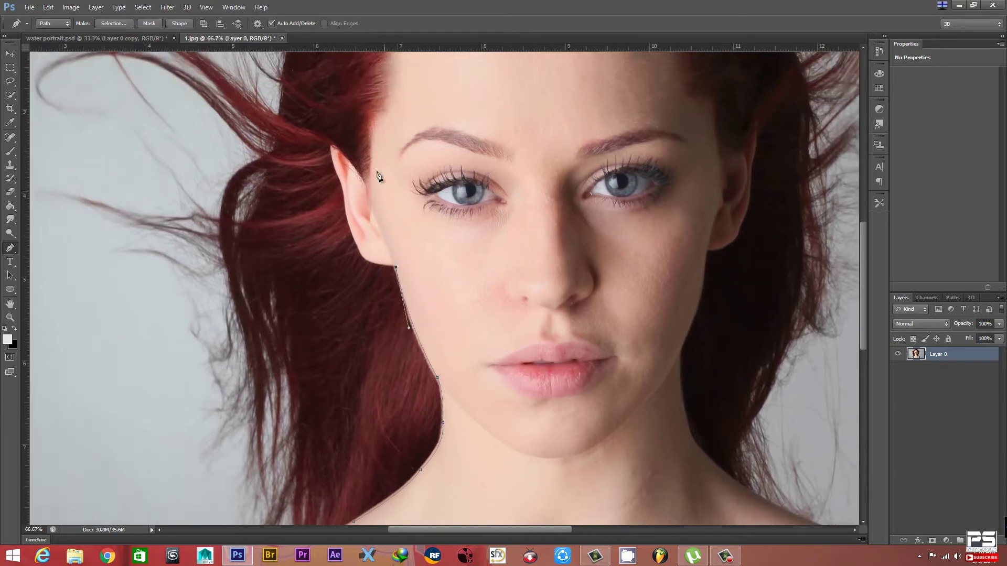
pyautogui.click(373, 162)
pyautogui.moveTo(373, 162); pyautogui.dragTo(389, 140)
pyautogui.keyDown('alt'); pyautogui.click(374, 162); pyautogui.keyUp('alt')
# - Continue the path across the hairline and down the right temple and cheek
pyautogui.keyDown('alt'); pyautogui.click(381, 116); pyautogui.keyUp('alt')
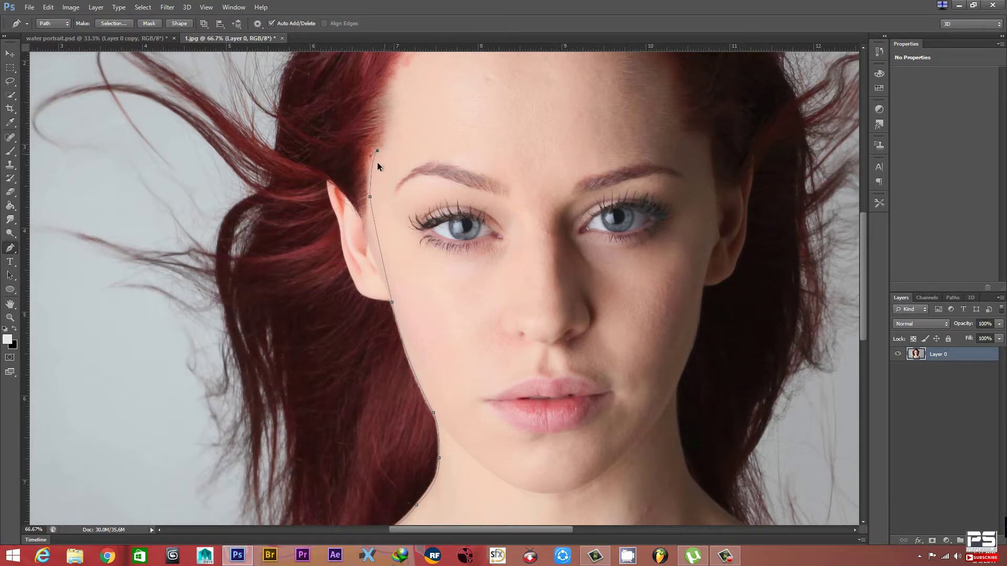
pyautogui.moveTo(377, 158); pyautogui.dragTo(388, 151)
pyautogui.keyDown('alt'); pyautogui.click(378, 159); pyautogui.keyUp('alt')
pyautogui.click(385, 150)
pyautogui.moveTo(388, 116); pyautogui.dragTo(375, 201)
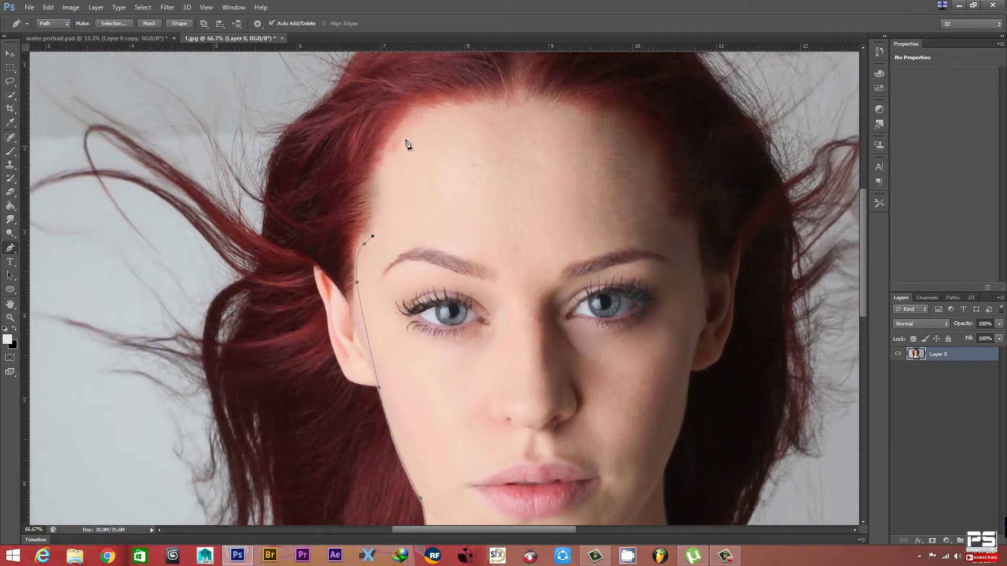
pyautogui.moveTo(408, 135); pyautogui.dragTo(443, 108)
pyautogui.hotkey('ctrl', 'alt', 'z')
pyautogui.moveTo(524, 108); pyautogui.dragTo(580, 117)
pyautogui.keyDown('alt'); pyautogui.click(524, 109); pyautogui.keyUp('alt')
pyautogui.moveTo(636, 153); pyautogui.dragTo(666, 242)
pyautogui.click(662, 207)
pyautogui.click(674, 226)
pyautogui.click(686, 229)
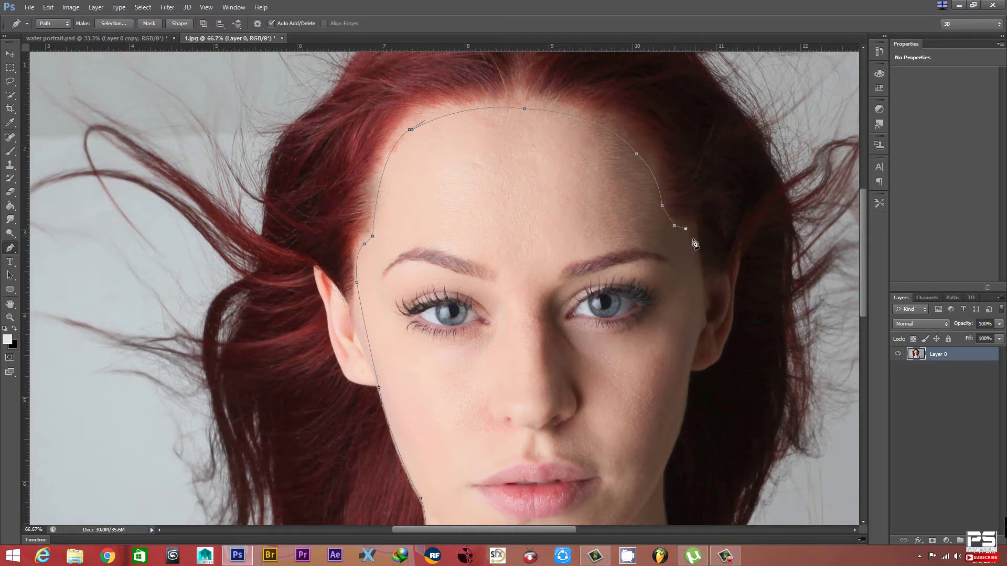
pyautogui.moveTo(700, 311); pyautogui.dragTo(665, 280)
pyautogui.keyDown('alt'); pyautogui.click(699, 310); pyautogui.keyUp('alt')
# - Extend the path along the right jaw and down the neck to the right shoulder
pyautogui.moveTo(657, 333); pyautogui.dragTo(650, 361)
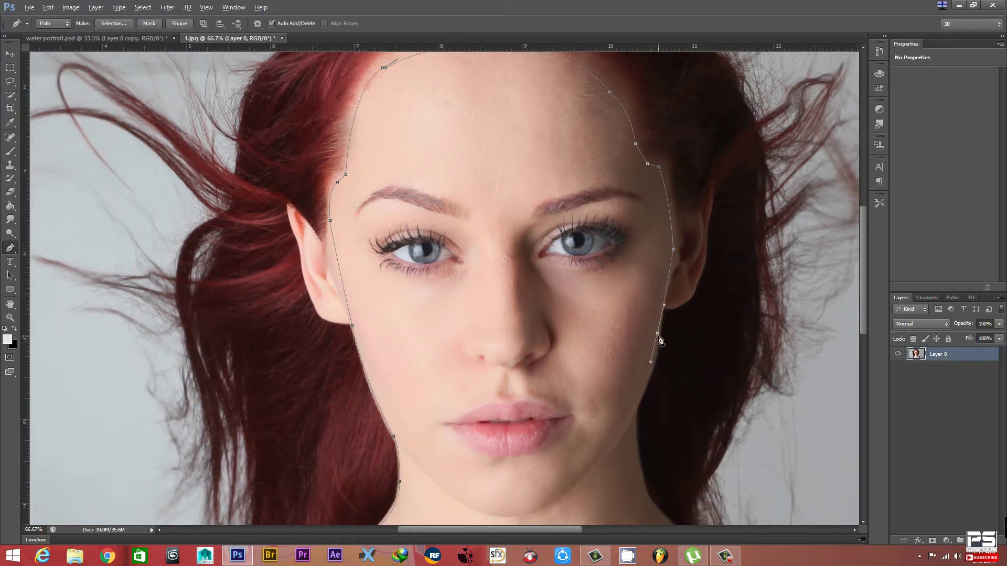
pyautogui.hotkey('ctrl', 'alt', 'z')
pyautogui.moveTo(661, 332); pyautogui.dragTo(655, 350)
pyautogui.click(657, 327)
pyautogui.moveTo(666, 403); pyautogui.dragTo(653, 325)
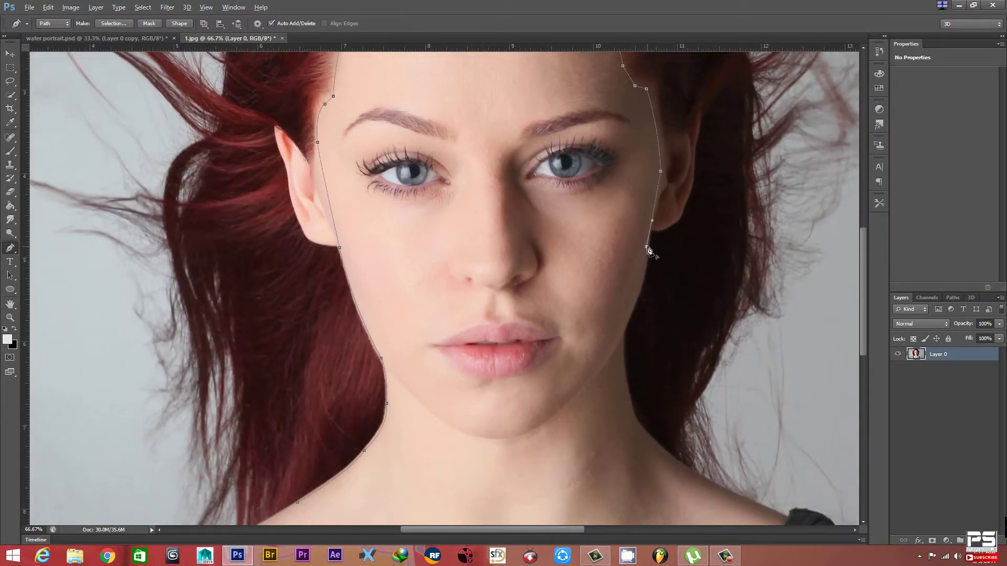
pyautogui.moveTo(623, 332); pyautogui.dragTo(580, 362)
pyautogui.keyDown('alt'); pyautogui.click(623, 331); pyautogui.keyUp('alt')
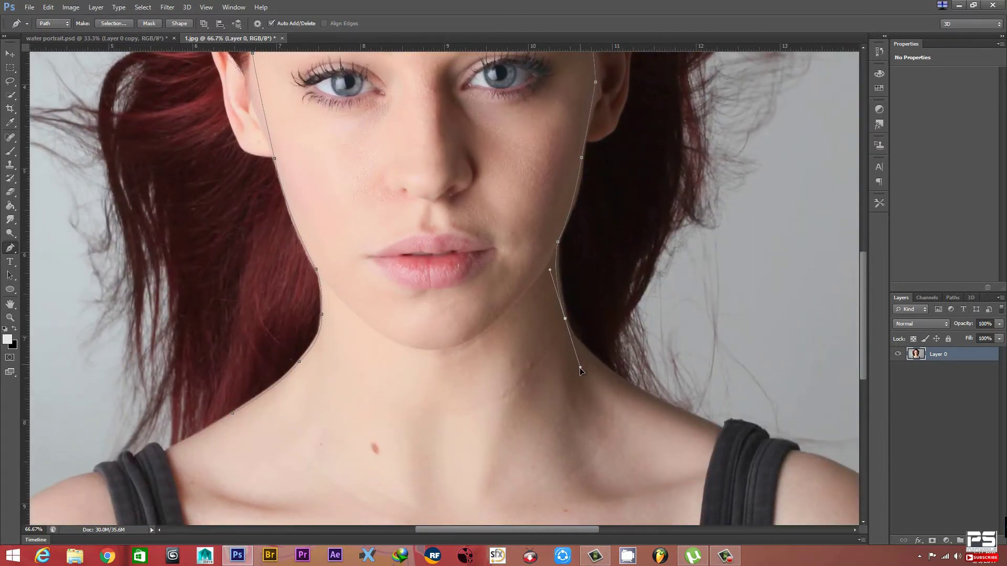
pyautogui.keyDown('alt'); pyautogui.click(565, 318); pyautogui.keyUp('alt')
pyautogui.moveTo(642, 395); pyautogui.dragTo(677, 374)
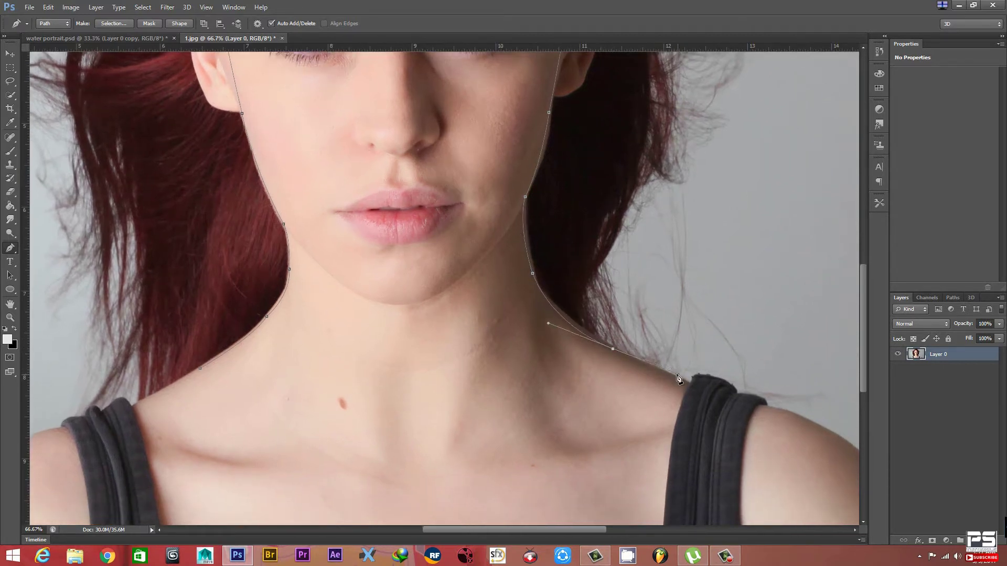
pyautogui.keyDown('alt'); pyautogui.click(614, 350); pyautogui.keyUp('alt')
pyautogui.click(674, 377)
pyautogui.moveTo(674, 400); pyautogui.dragTo(680, 338)
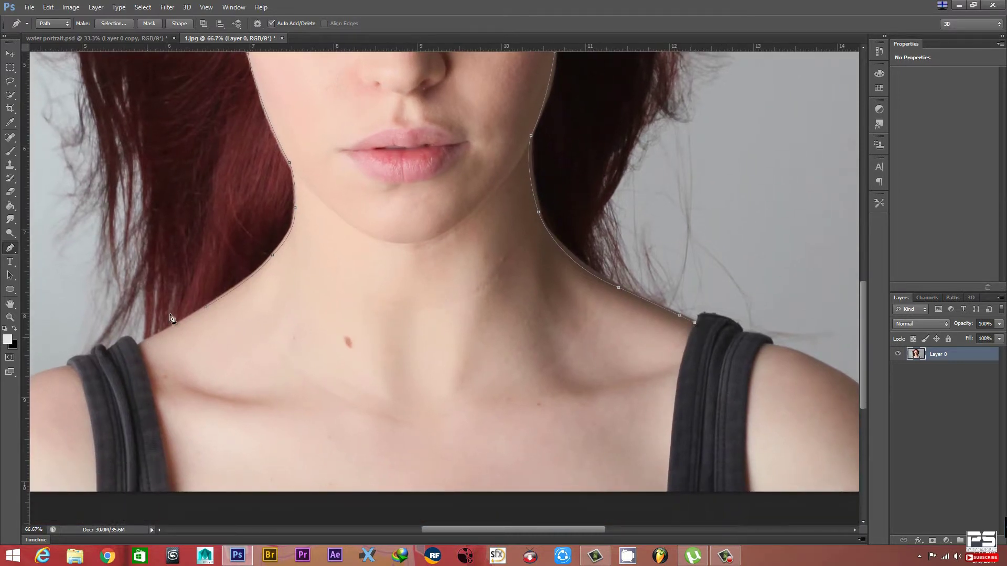
# - Close the path across the collarbones, load it as a selection, and mask the layer
pyautogui.moveTo(205, 308); pyautogui.dragTo(46, 197)
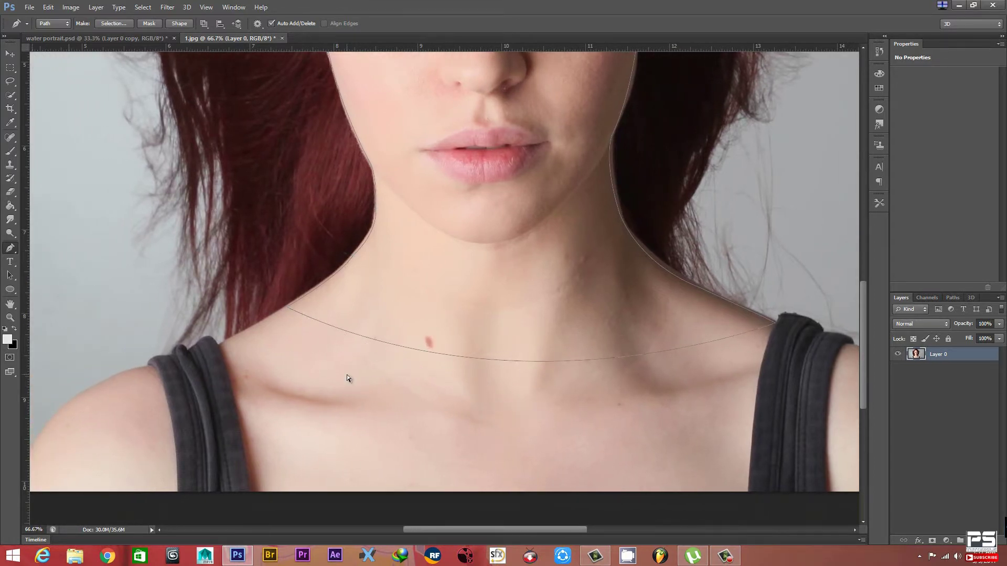
pyautogui.hotkey('ctrl', 'Return')
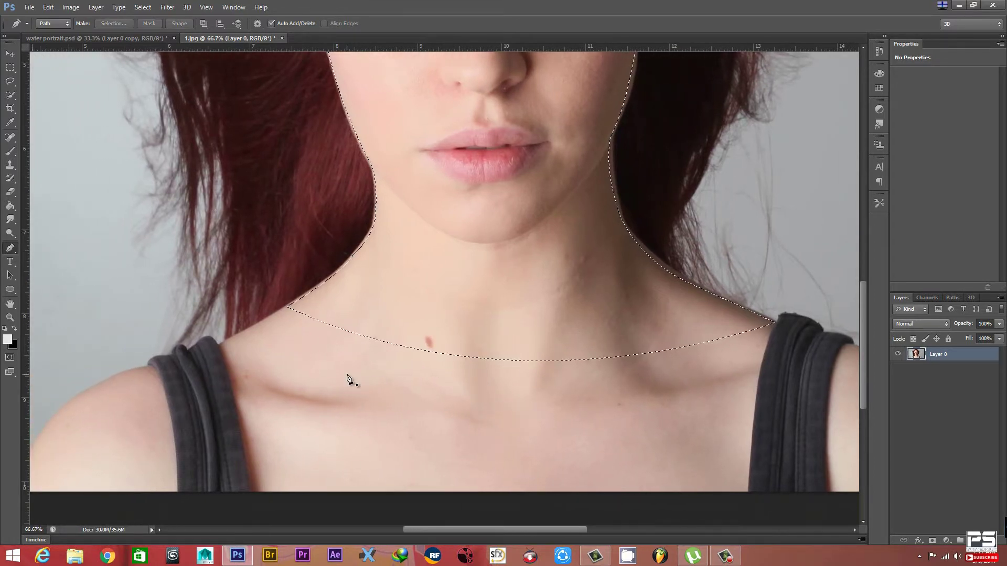
pyautogui.click(933, 541)
# - Zoom out and scale the masked face layer up to about 109% with Free Transform
pyautogui.hotkey('ctrl', '-')
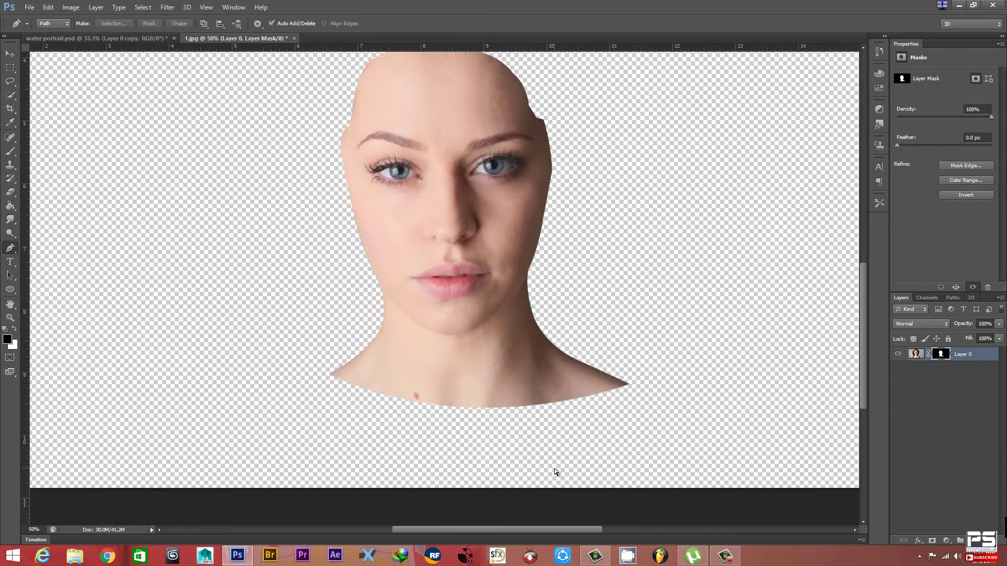
pyautogui.hotkey('ctrl', '-')
pyautogui.hotkey('ctrl', '-')
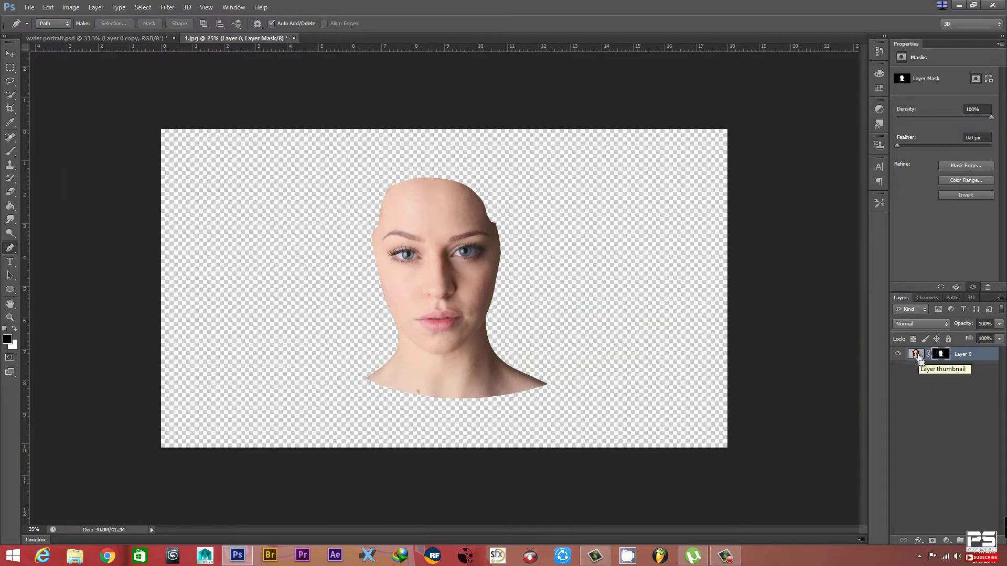
pyautogui.hotkey('ctrl', 't')
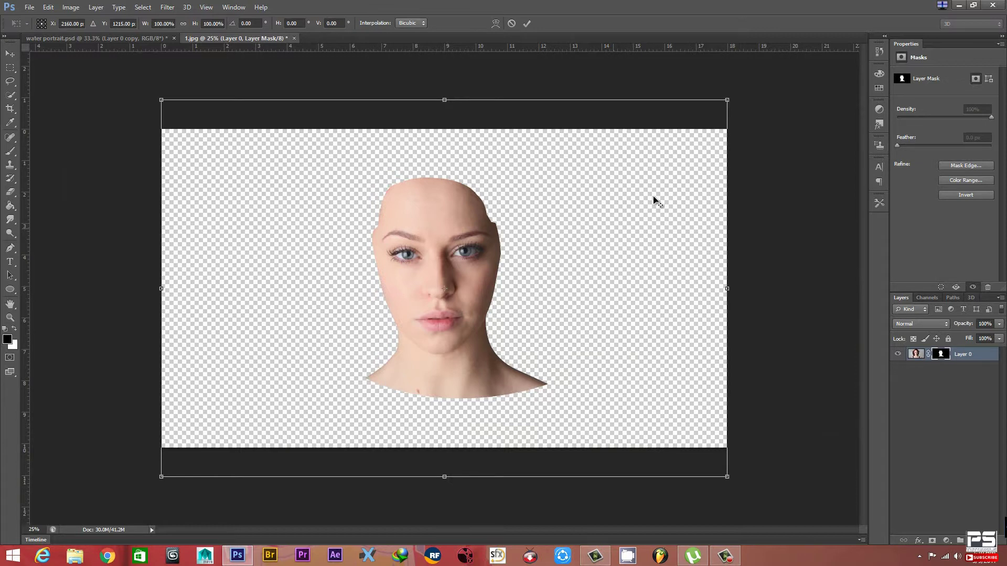
pyautogui.moveTo(728, 101); pyautogui.dragTo(799, 75)
pyautogui.press('p')
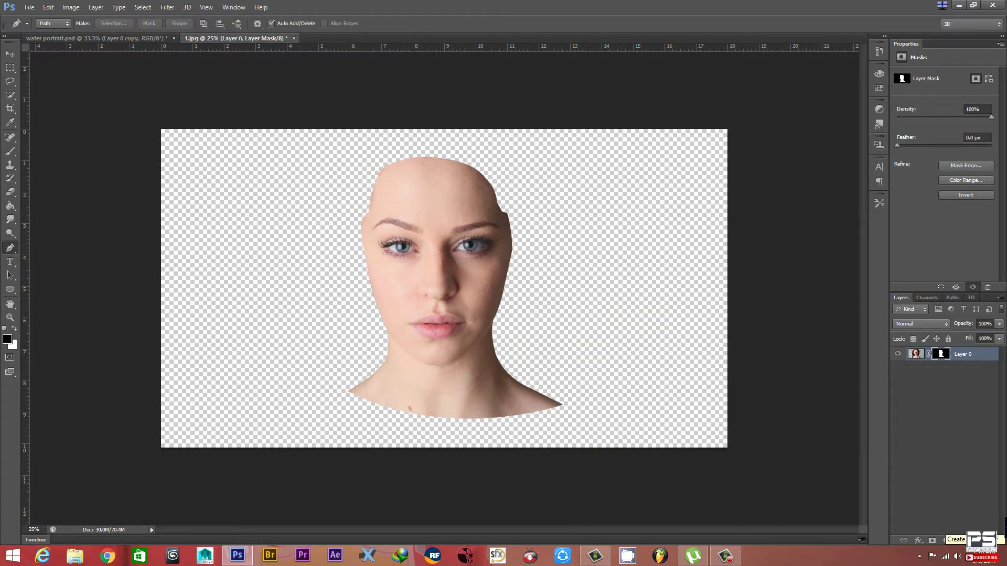
# - Add a layer below the face, fill it with light grey e8e8eb, then reselect the face layer
pyautogui.click(974, 540)
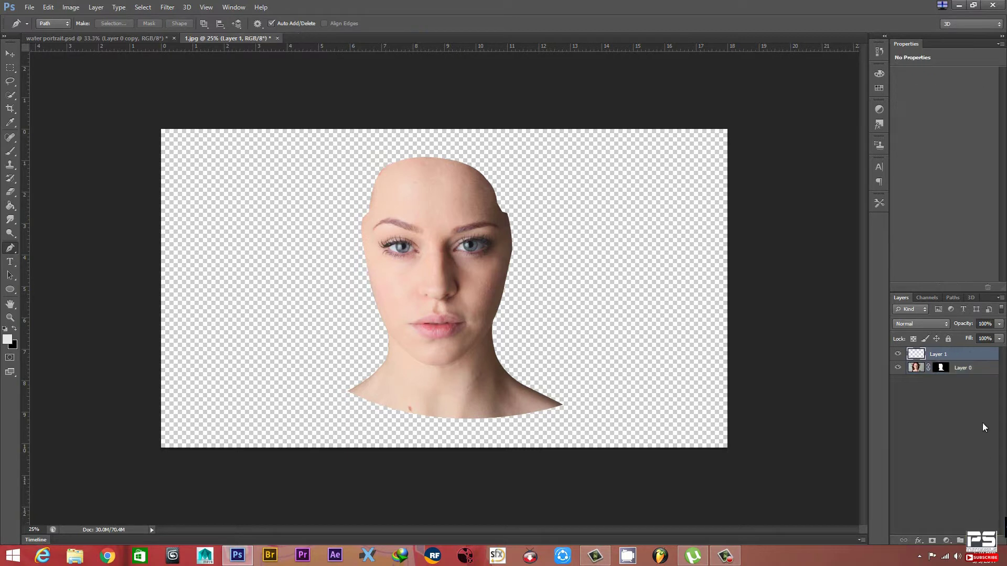
pyautogui.moveTo(969, 361); pyautogui.dragTo(960, 411)
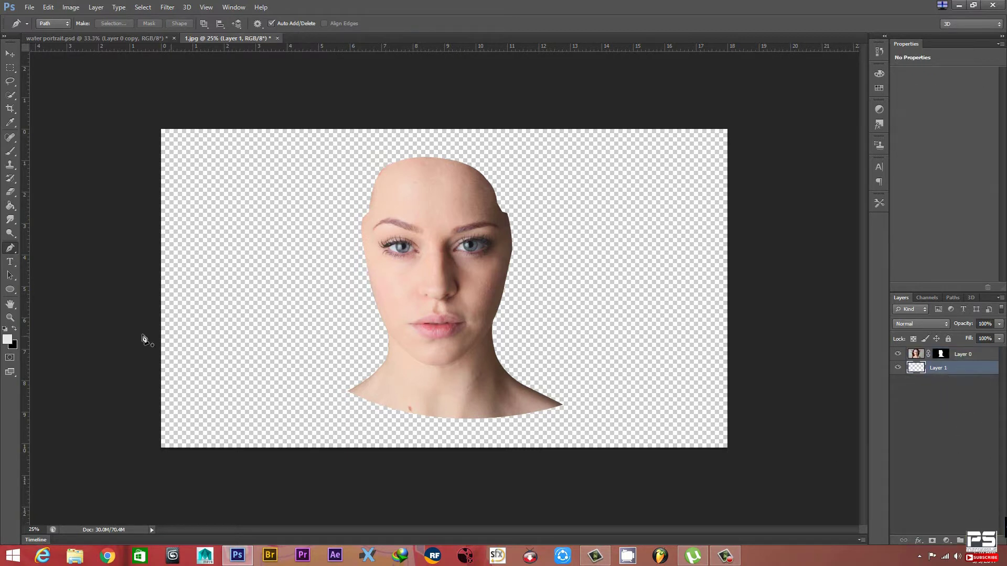
pyautogui.click(10, 206)
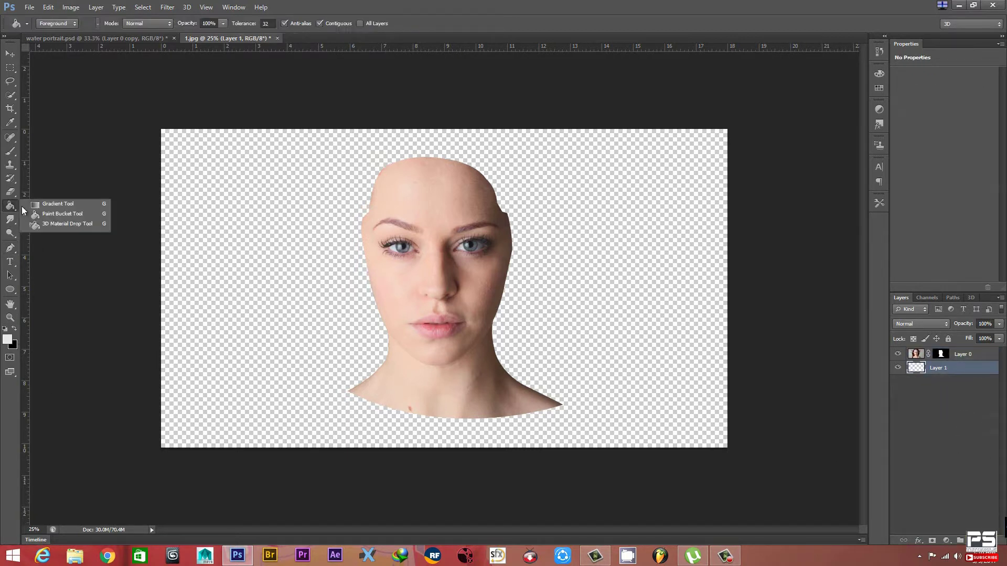
pyautogui.click(7, 339)
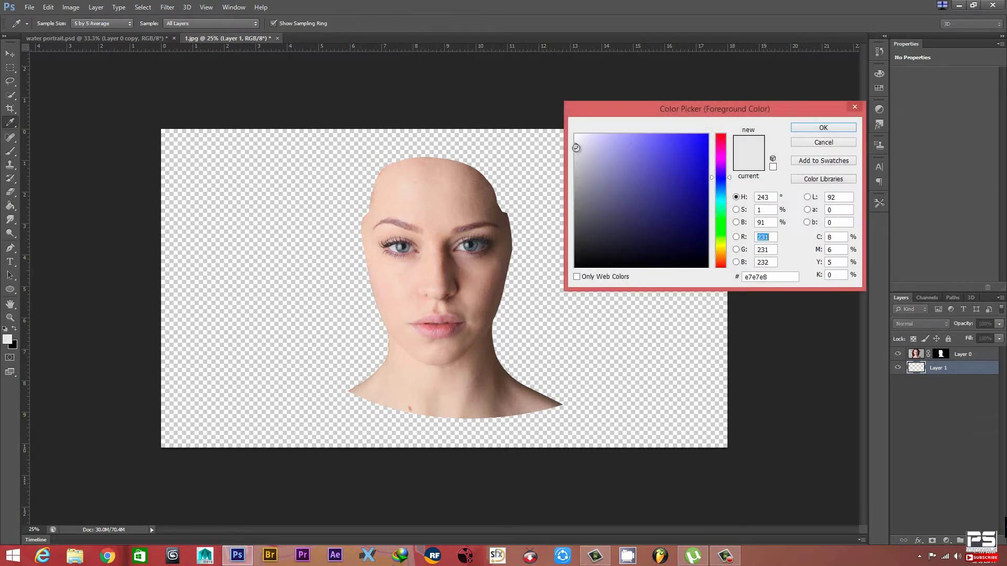
pyautogui.moveTo(574, 147); pyautogui.dragTo(576, 144)
pyautogui.click(827, 129)
pyautogui.click(271, 282)
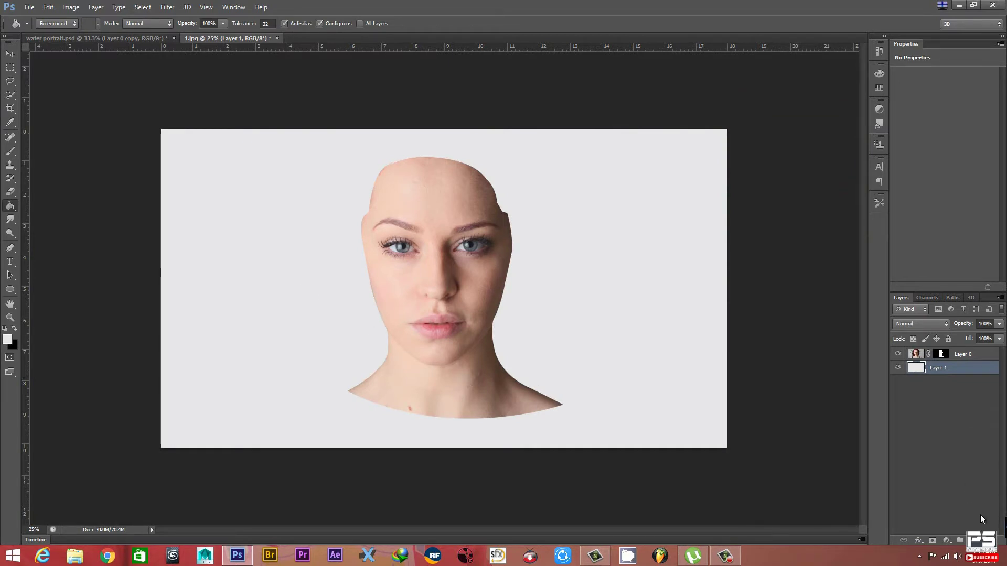
pyautogui.hotkey('alt', ']')
pyautogui.click(946, 541)
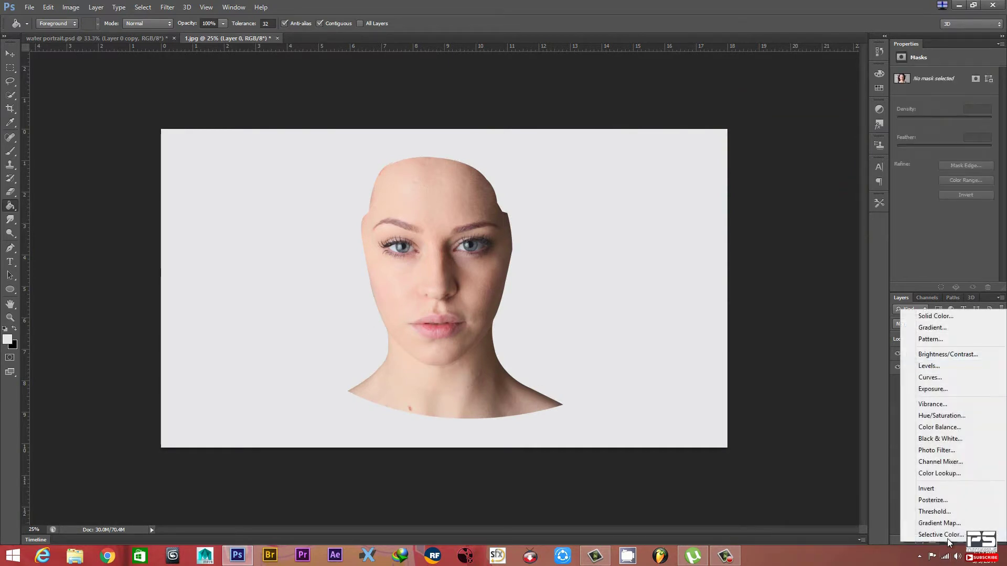
# - Add a clipped Color Balance layer with midtones Cyan/Red -83 and Yellow/Blue +48
pyautogui.click(948, 427)
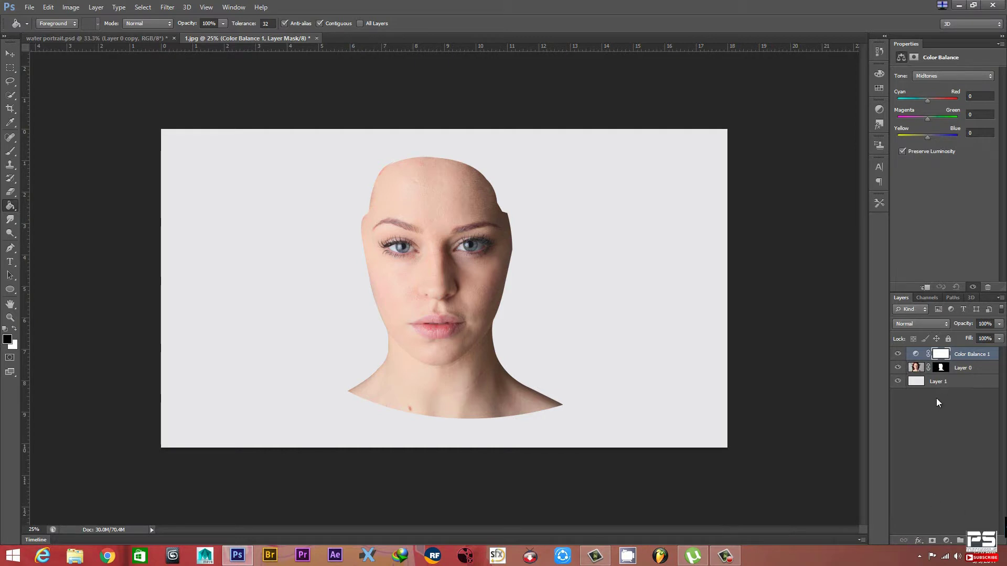
pyautogui.click(927, 288)
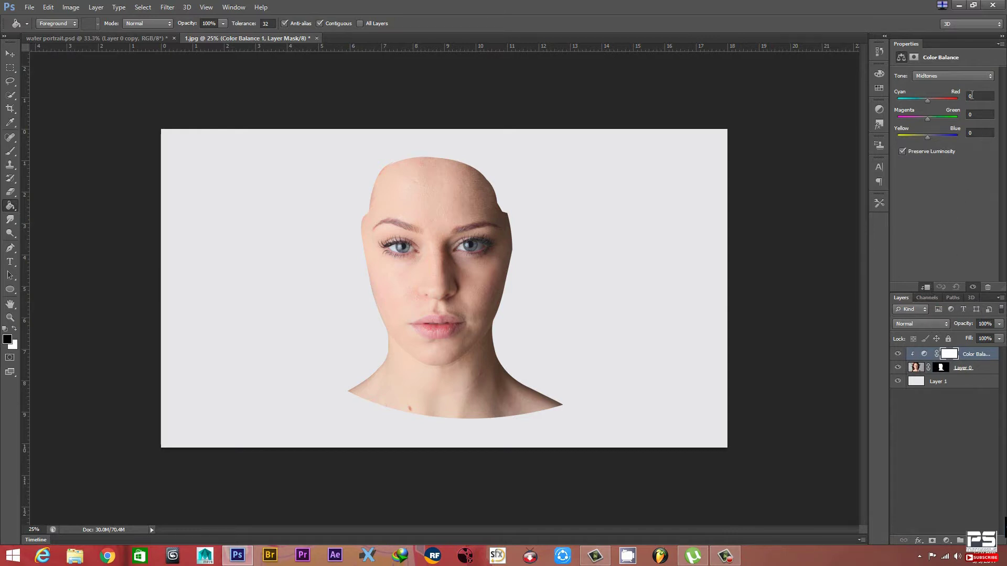
pyautogui.click(978, 96)
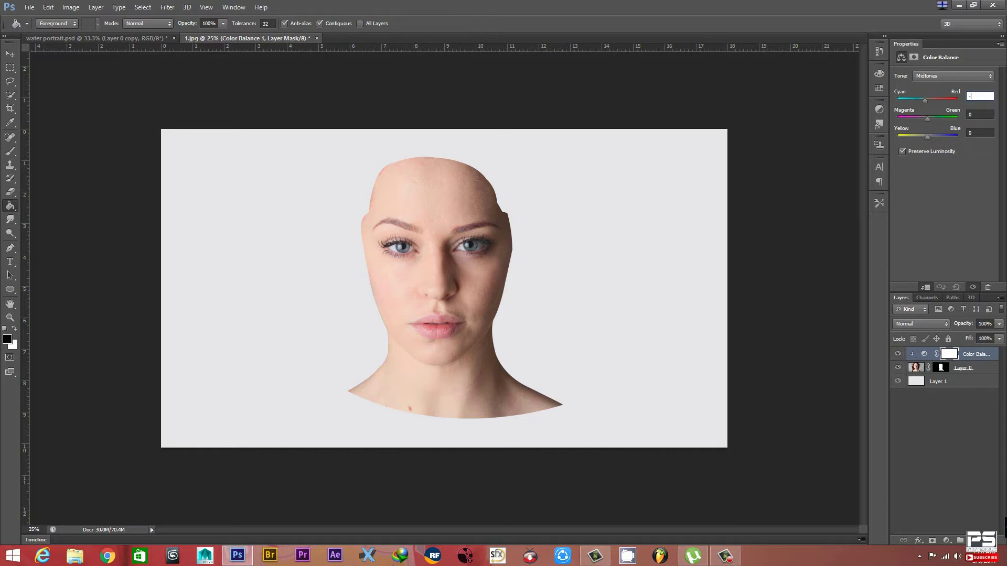
pyautogui.write('3')
pyautogui.press('Tab')
pyautogui.press('Tab')
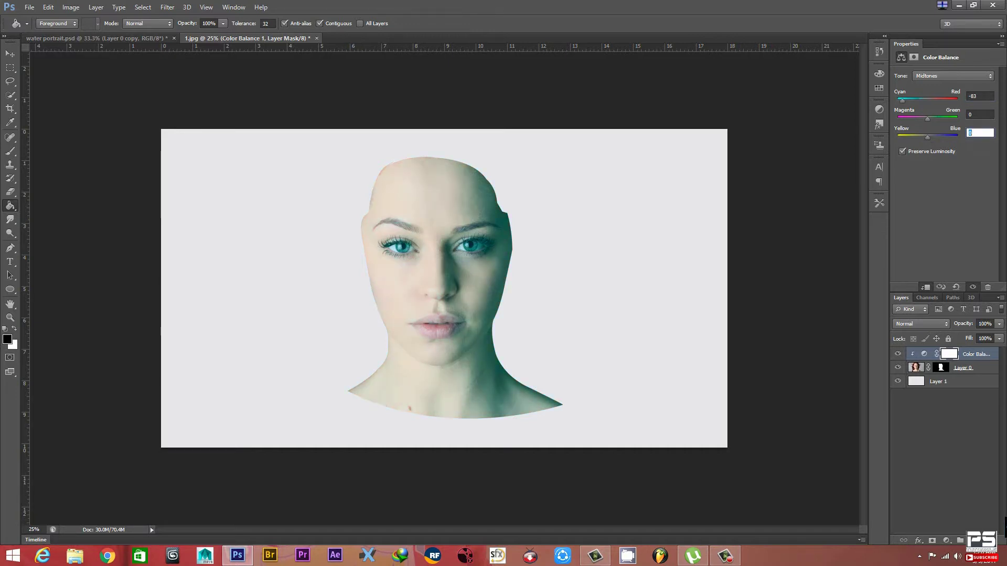
pyautogui.write('48')
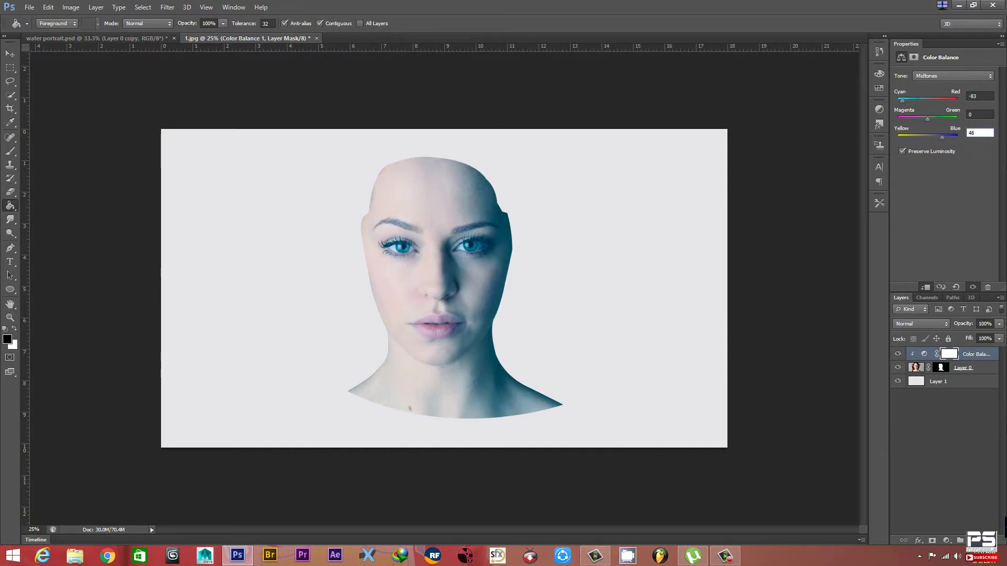
pyautogui.click(967, 430)
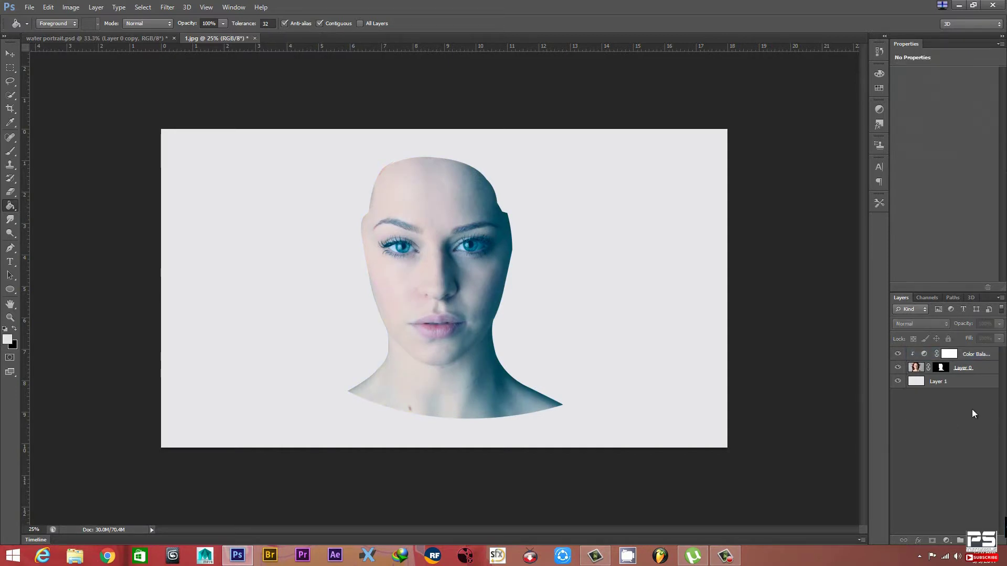
pyautogui.click(977, 356)
pyautogui.click(946, 540)
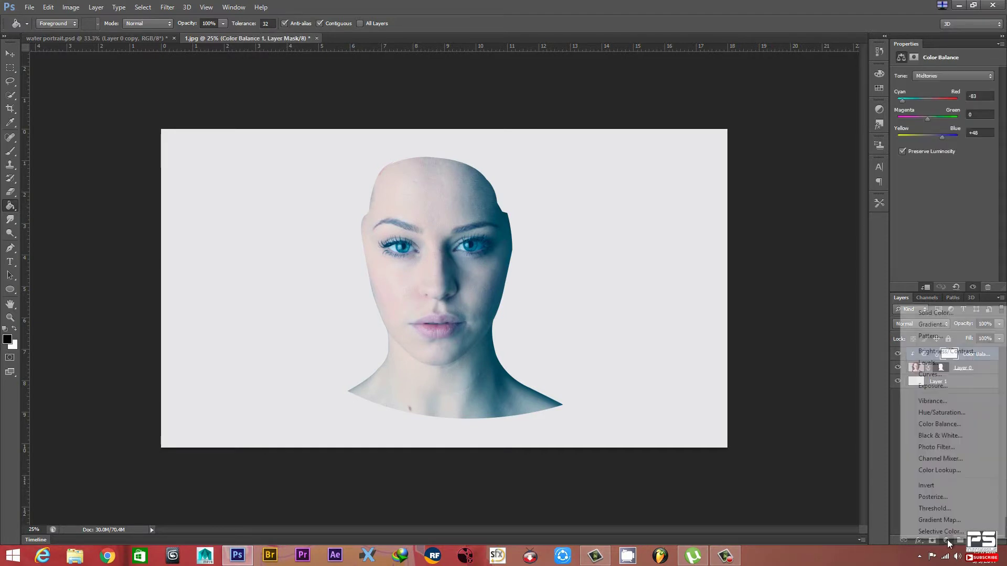
# - Add a Levels adjustment layer with the midtone gamma set to 1.12
pyautogui.click(931, 362)
pyautogui.doubleClick(946, 163)
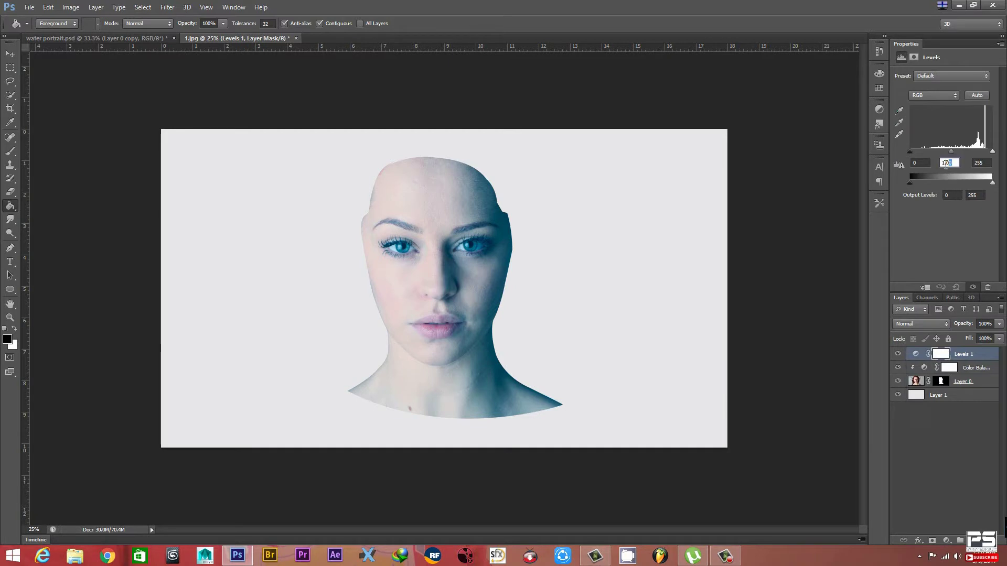
pyautogui.write('1.12')
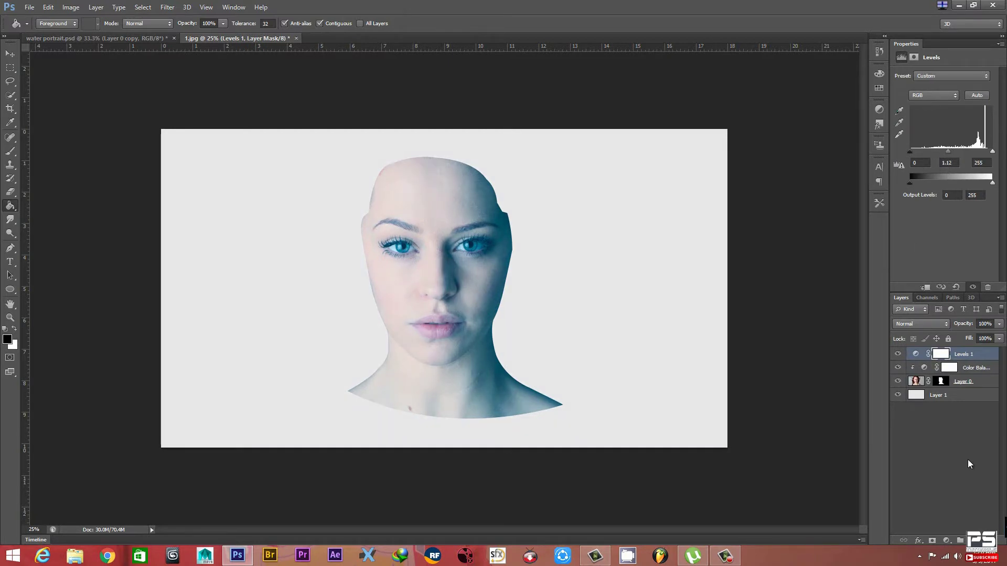
pyautogui.click(952, 459)
# - Add a Hue/Saturation adjustment layer above Levels 1
pyautogui.rightClick(921, 443)
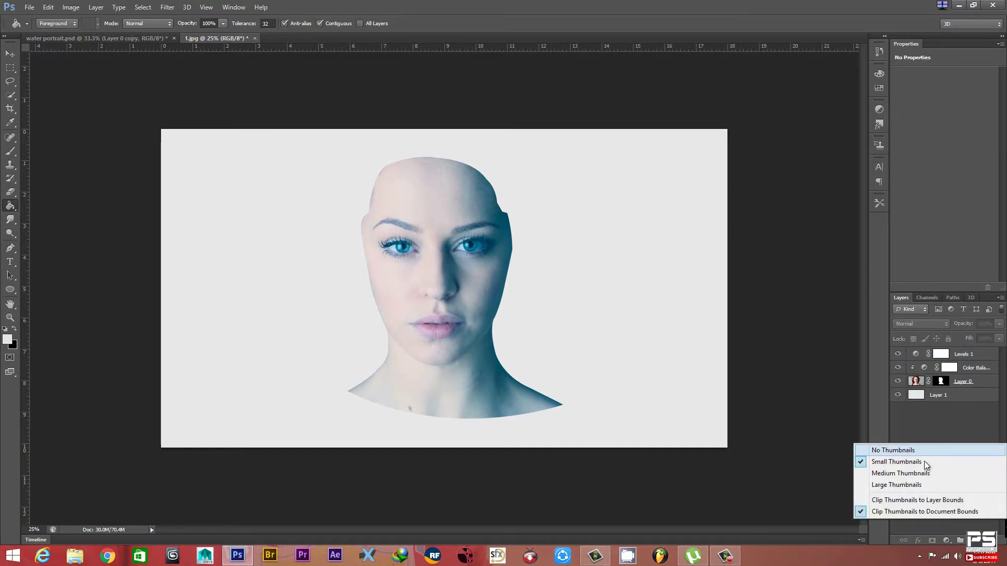
pyautogui.click(939, 423)
pyautogui.click(946, 540)
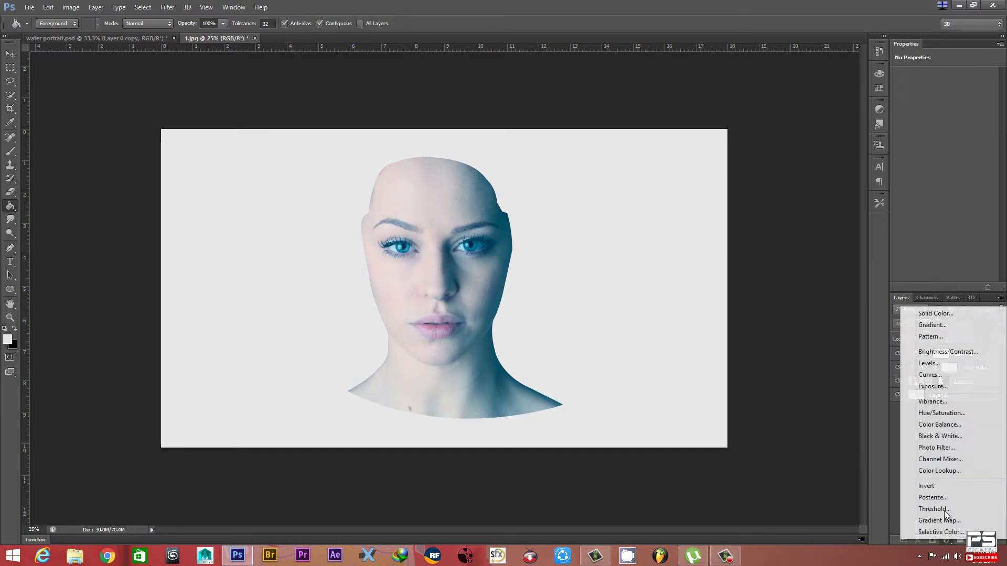
pyautogui.click(941, 413)
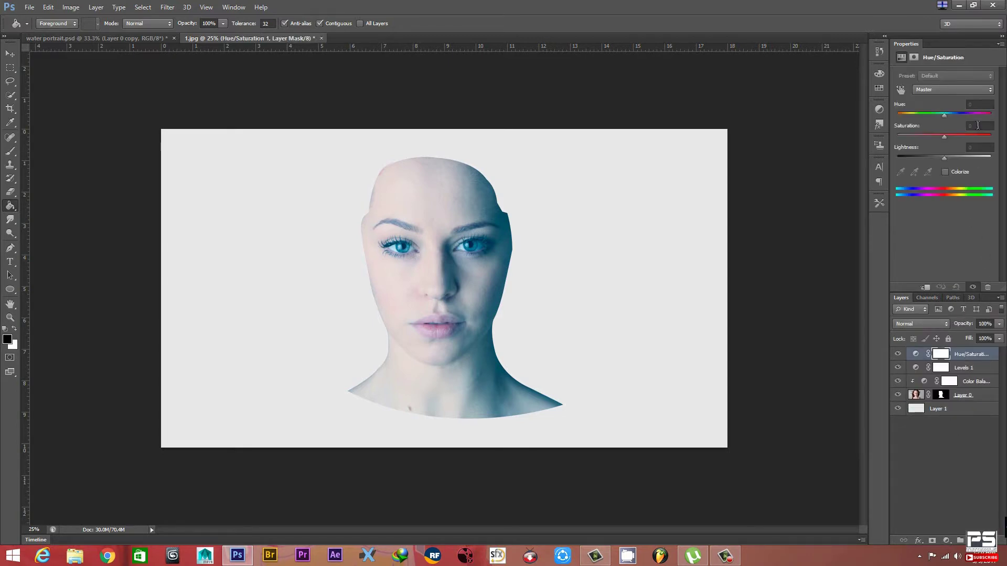
# - Drag the Hue/Saturation Saturation slider left to desaturate the skin tones
pyautogui.moveTo(944, 136); pyautogui.dragTo(943, 139)
pyautogui.moveTo(937, 142); pyautogui.dragTo(936, 142)
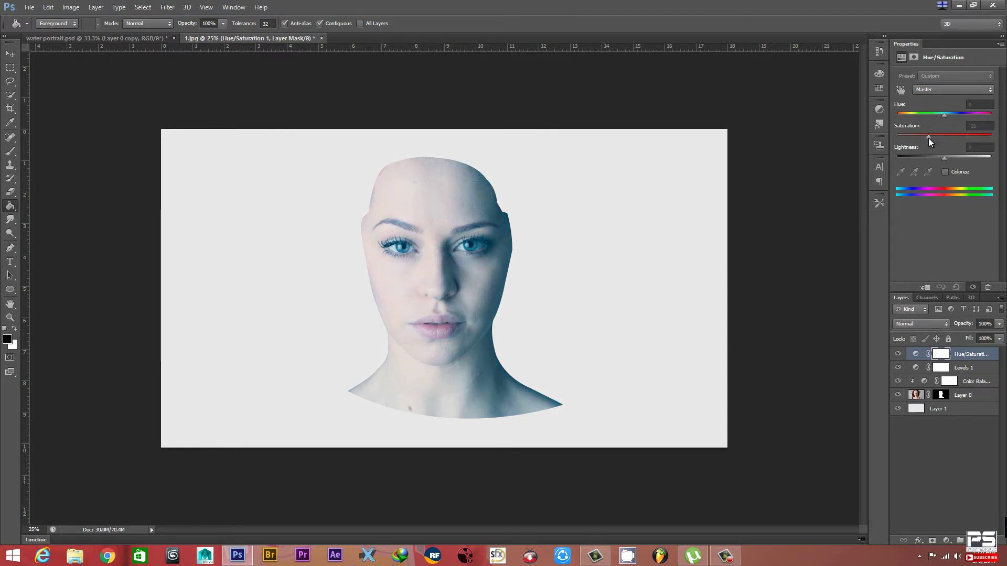
pyautogui.moveTo(929, 139); pyautogui.dragTo(928, 138)
pyautogui.press('x')
# - Clip both Levels 1 and Hue/Saturation 1 to the face layer with Create Clipping Mask
pyautogui.click(939, 468)
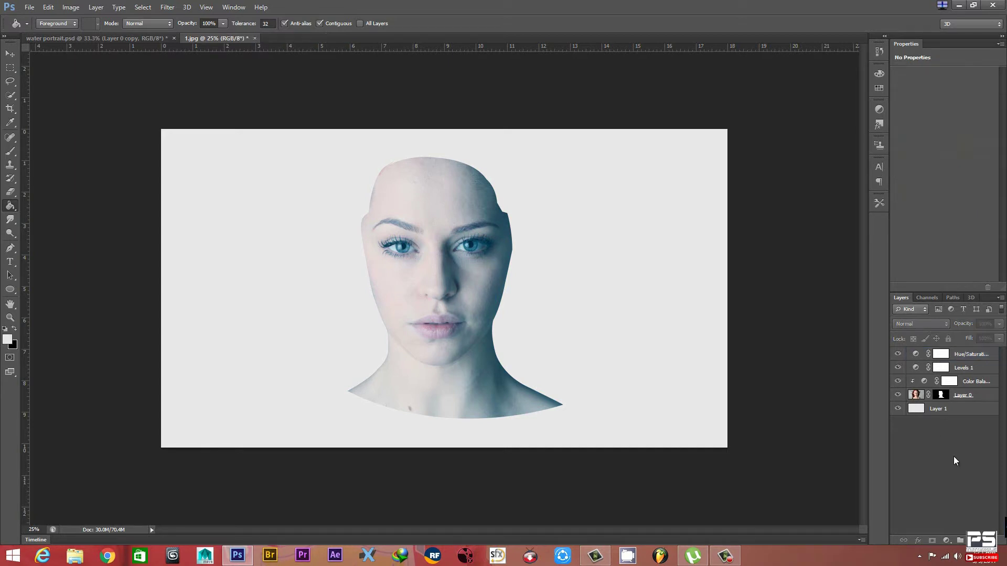
pyautogui.click(970, 369)
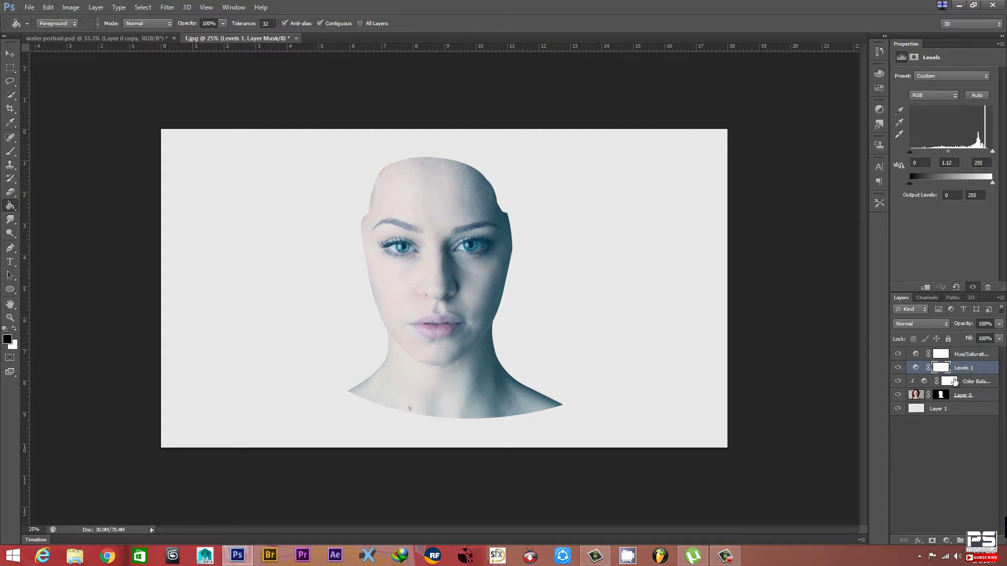
pyautogui.rightClick(975, 368)
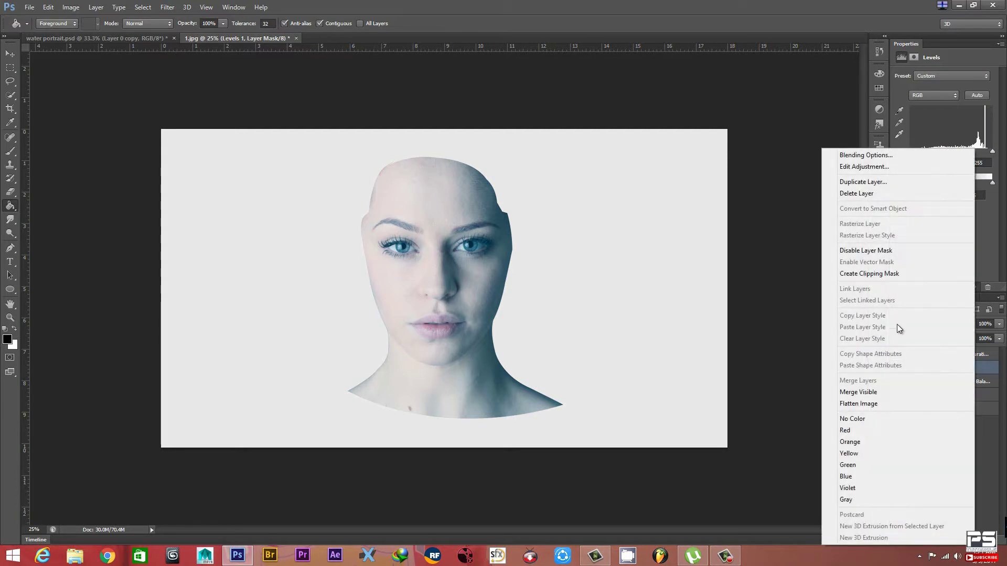
pyautogui.click(873, 275)
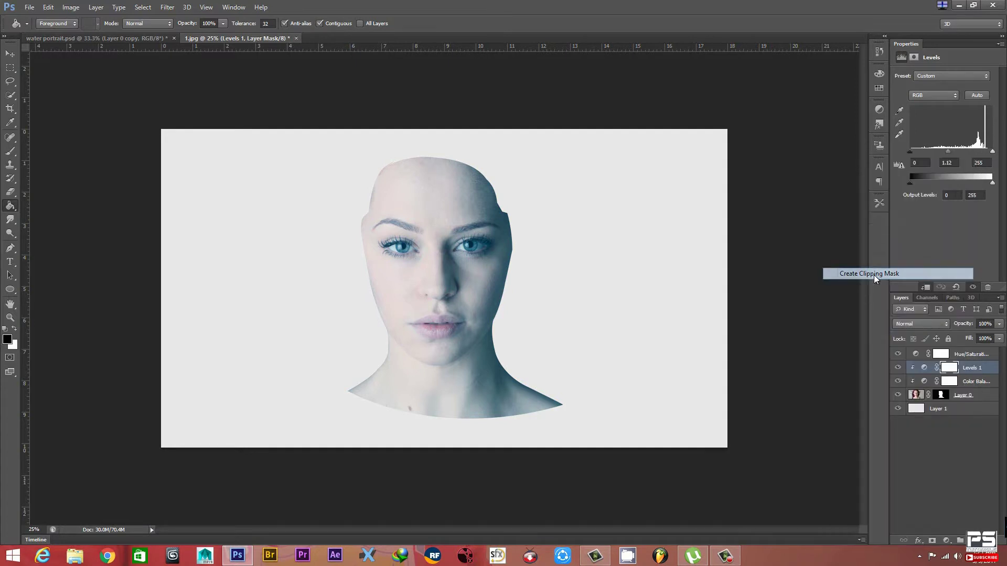
pyautogui.click(971, 356)
pyautogui.rightClick(977, 355)
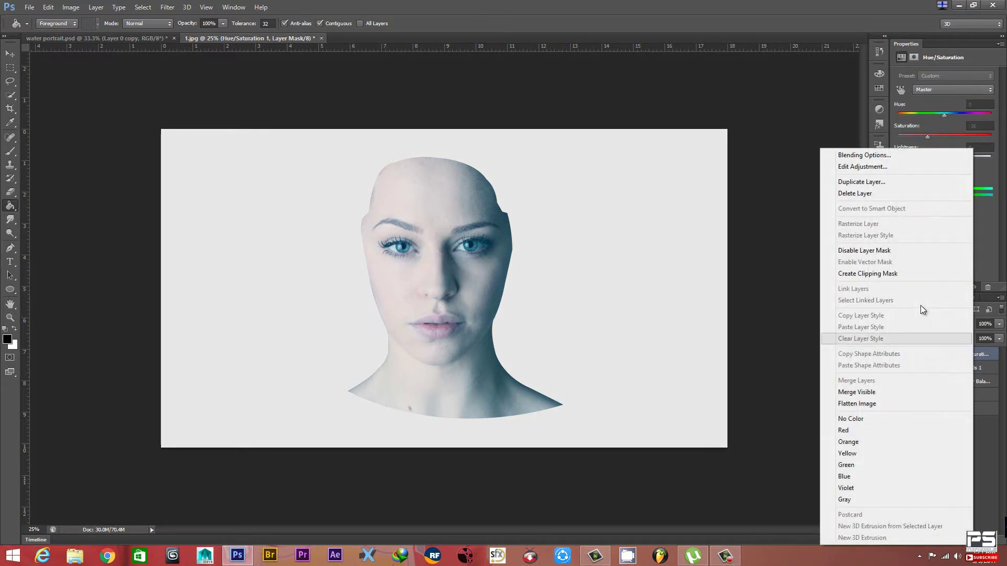
pyautogui.click(885, 276)
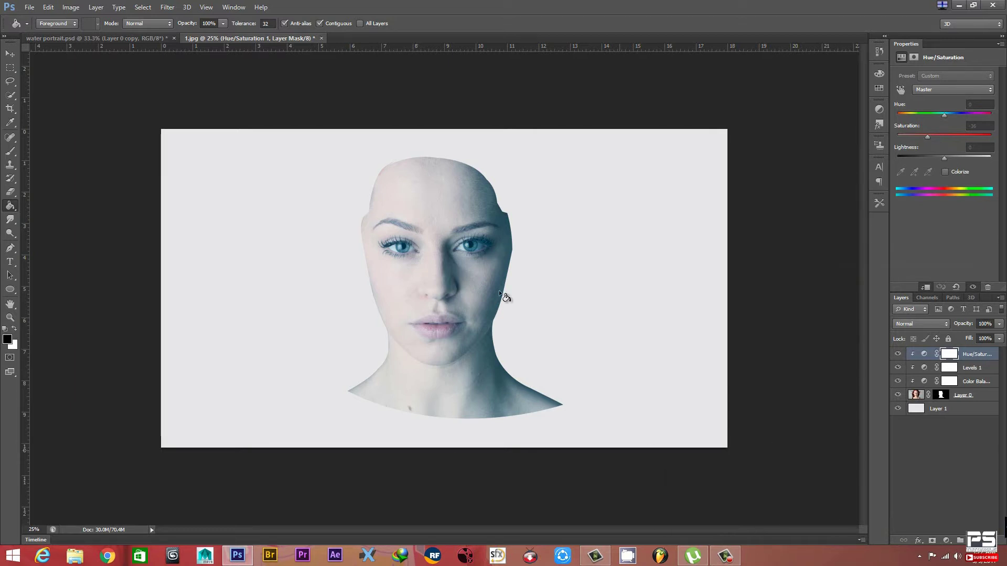
pyautogui.click(24, 9)
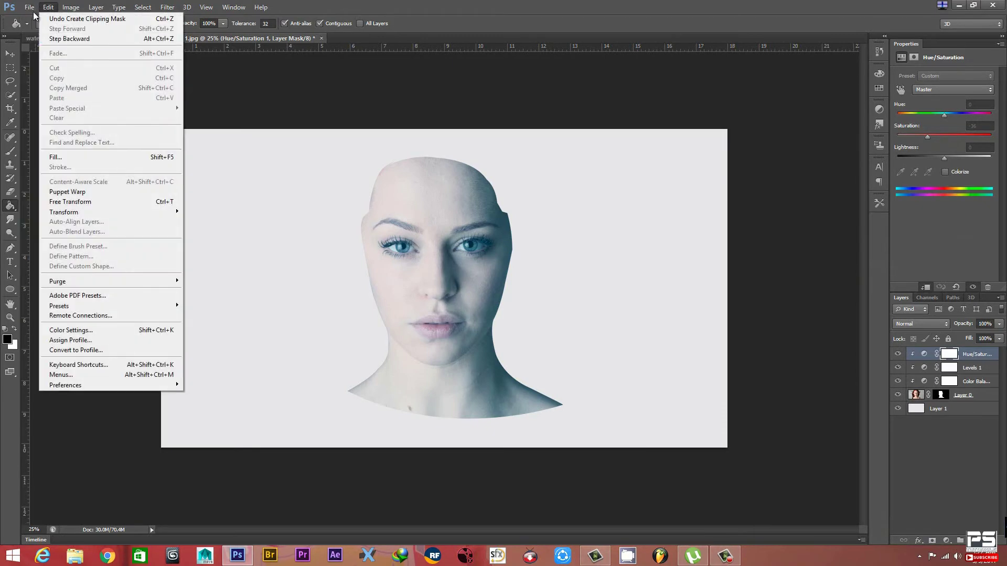
# - Place the splash water image into the document with File > Place
pyautogui.click(39, 177)
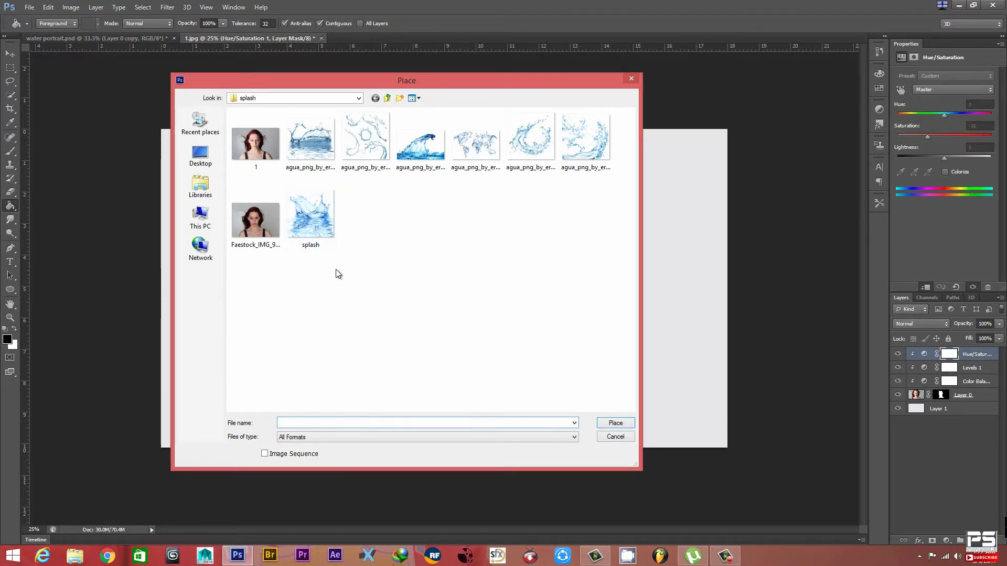
pyautogui.click(321, 221)
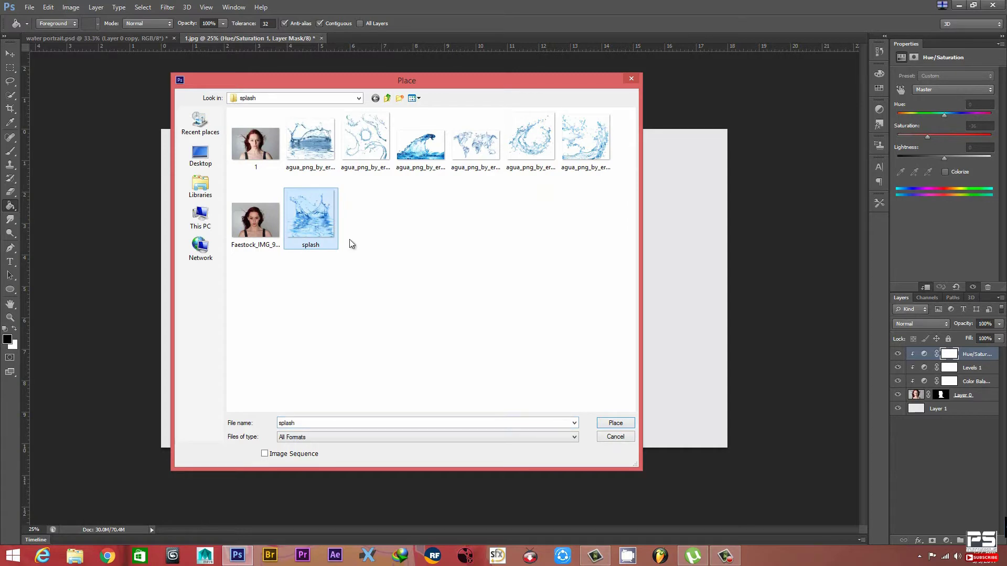
pyautogui.click(614, 424)
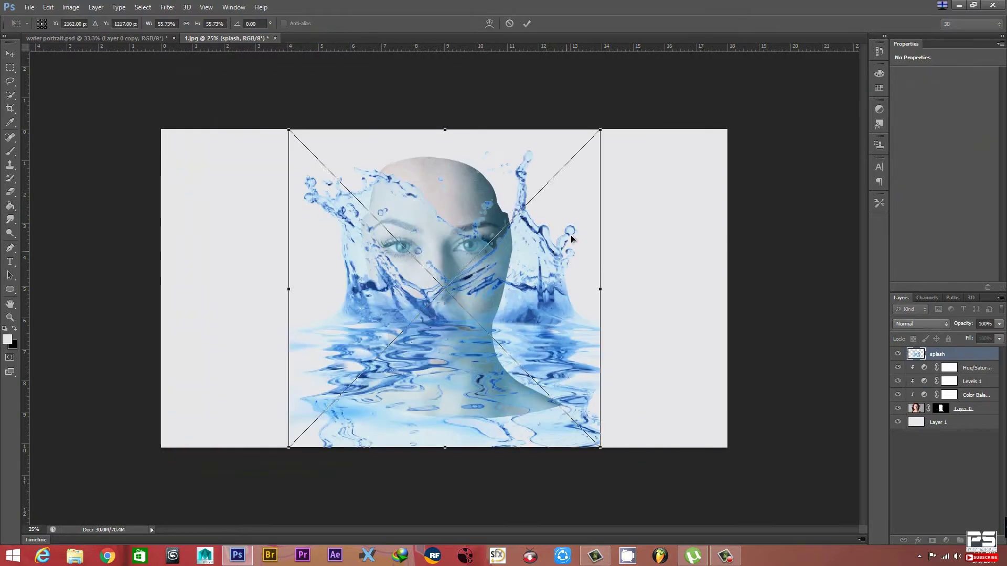
# - Scale the splash to about 41% and position it over the lower face and neck
pyautogui.moveTo(601, 129); pyautogui.dragTo(528, 201)
pyautogui.moveTo(467, 287); pyautogui.dragTo(502, 314)
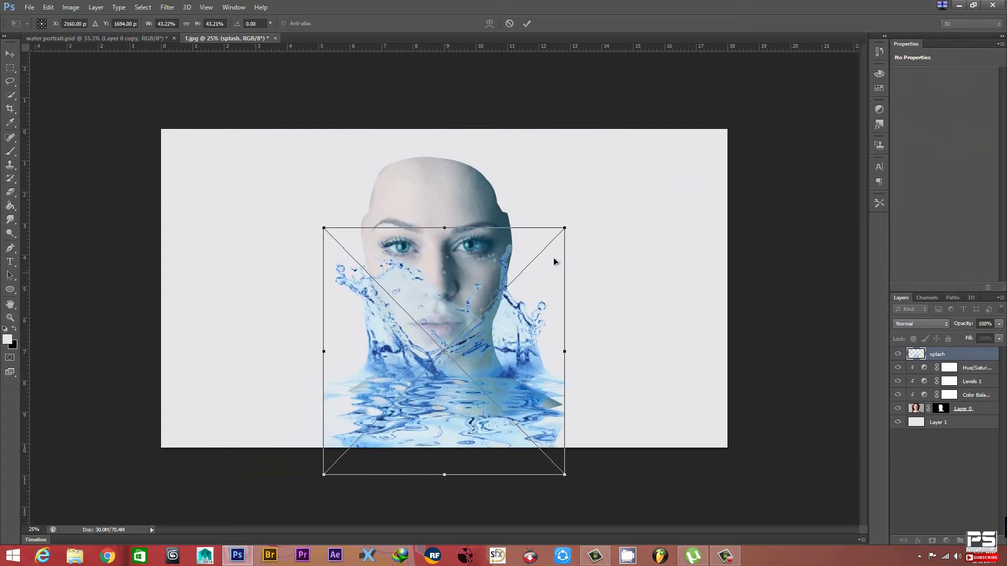
pyautogui.moveTo(564, 229); pyautogui.dragTo(540, 253)
pyautogui.moveTo(474, 320); pyautogui.dragTo(494, 314)
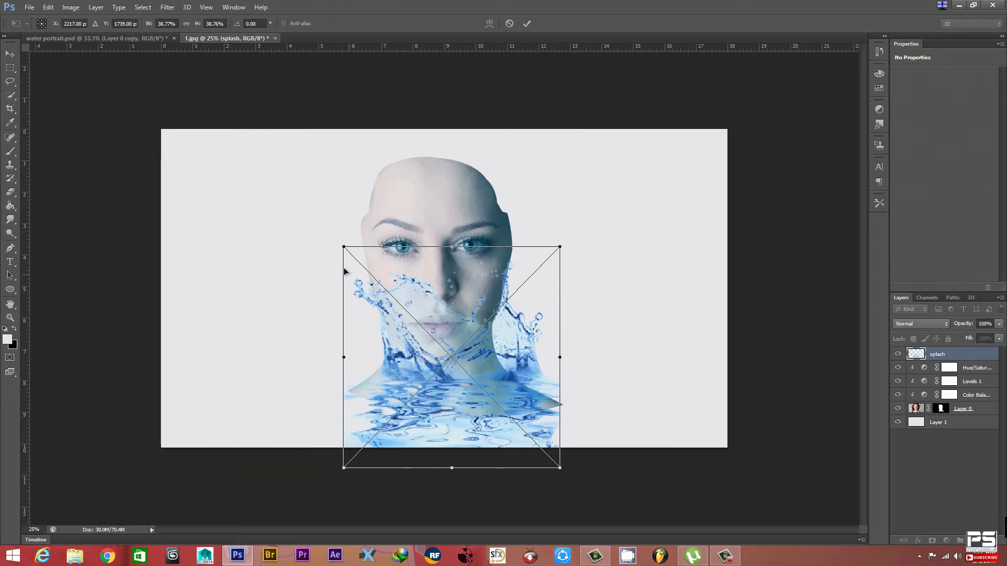
pyautogui.moveTo(340, 245); pyautogui.dragTo(332, 236)
pyautogui.moveTo(433, 319); pyautogui.dragTo(435, 329)
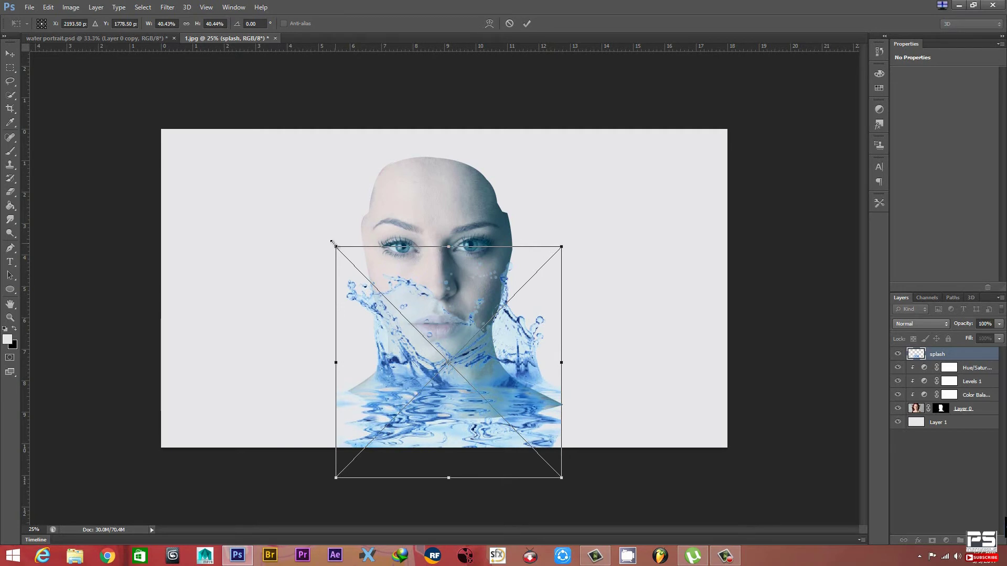
pyautogui.moveTo(336, 246); pyautogui.dragTo(330, 241)
pyautogui.moveTo(435, 313); pyautogui.dragTo(436, 308)
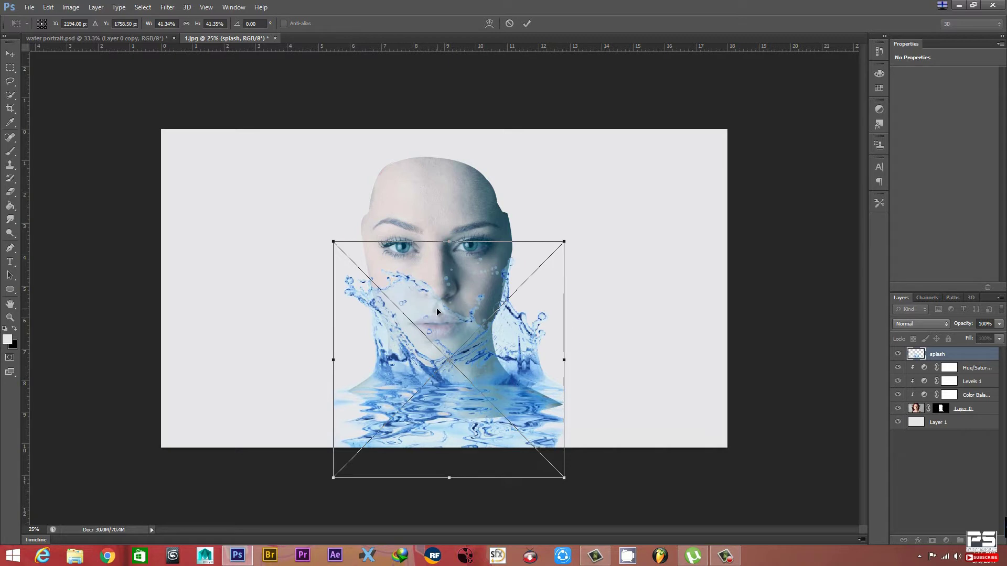
pyautogui.press('g')
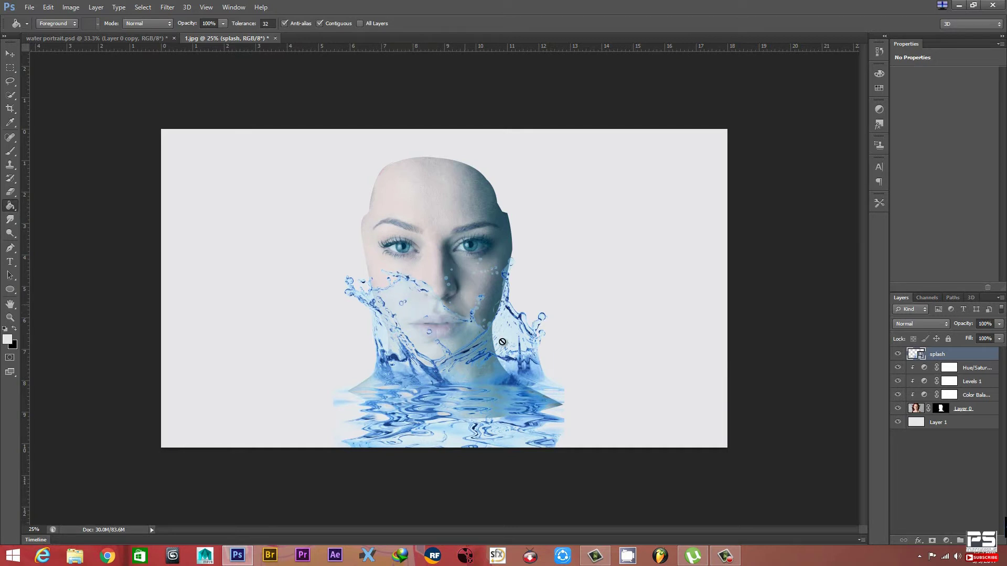
# - Mask the splash layer and brush out the water streaks over the nose and upper lip
pyautogui.click(933, 541)
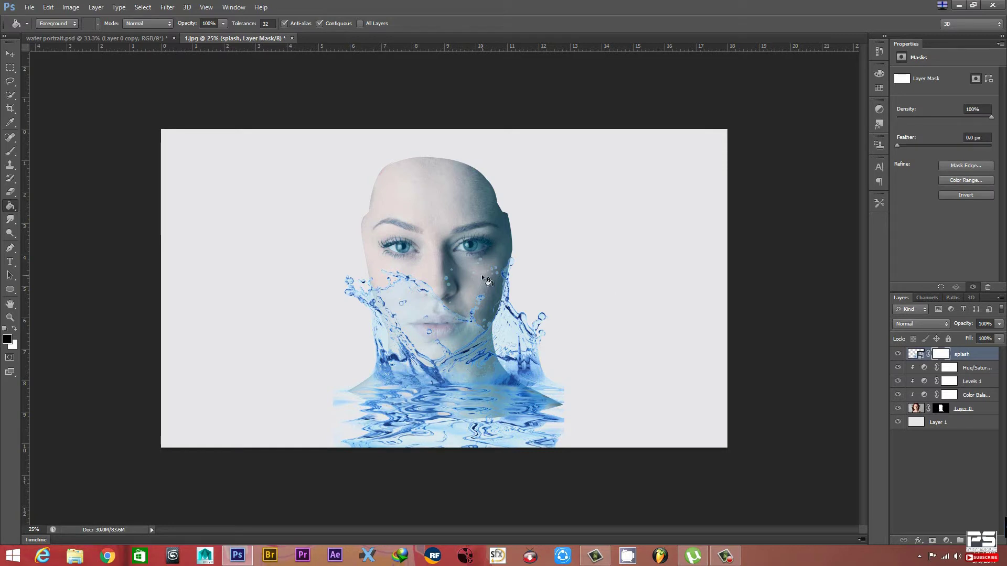
pyautogui.press('b')
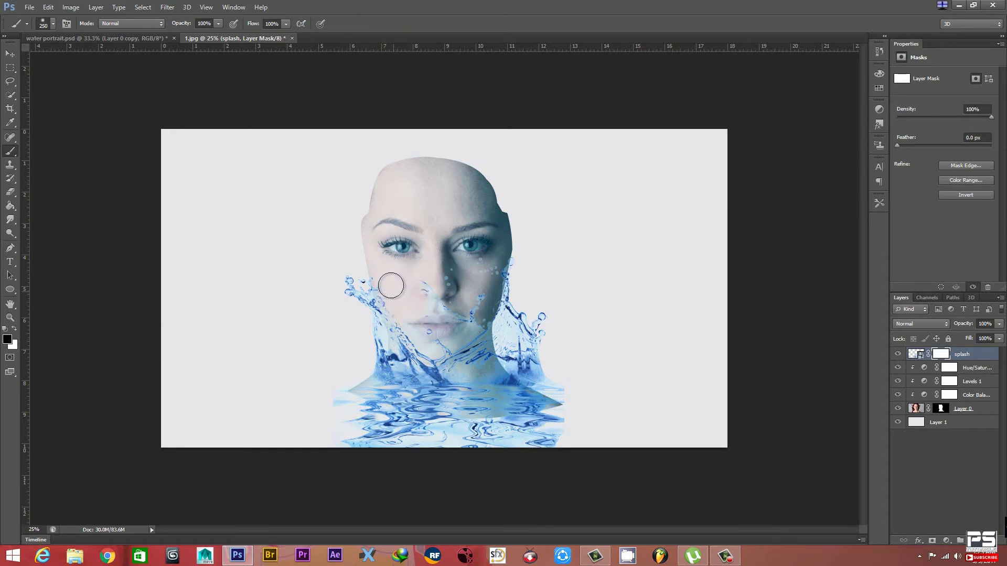
pyautogui.moveTo(431, 286)
pyautogui.mouseDown()
pyautogui.moveTo(443, 319)
pyautogui.moveTo(423, 320)
pyautogui.moveTo(464, 313)
pyautogui.moveTo(447, 335)
pyautogui.moveTo(419, 336)
pyautogui.moveTo(404, 307)
pyautogui.moveTo(424, 344)
pyautogui.moveTo(453, 331)
pyautogui.moveTo(466, 306)
pyautogui.moveTo(459, 331)
pyautogui.moveTo(473, 273)
pyautogui.moveTo(482, 267)
pyautogui.moveTo(481, 280)
pyautogui.moveTo(486, 265)
pyautogui.moveTo(463, 323)
pyautogui.moveTo(474, 315)
pyautogui.moveTo(435, 339)
pyautogui.moveTo(419, 335)
pyautogui.moveTo(400, 308)
pyautogui.moveTo(415, 340)
pyautogui.moveTo(389, 281)
pyautogui.moveTo(393, 298)
pyautogui.moveTo(397, 284)
pyautogui.moveTo(475, 319)
pyautogui.moveTo(436, 346)
pyautogui.moveTo(447, 345)
pyautogui.moveTo(463, 335)
pyautogui.moveTo(417, 346)
pyautogui.moveTo(401, 321)
pyautogui.moveTo(418, 345)
pyautogui.moveTo(437, 347)
pyautogui.moveTo(461, 326)
pyautogui.moveTo(460, 341)
pyautogui.moveTo(477, 309)
pyautogui.mouseUp()
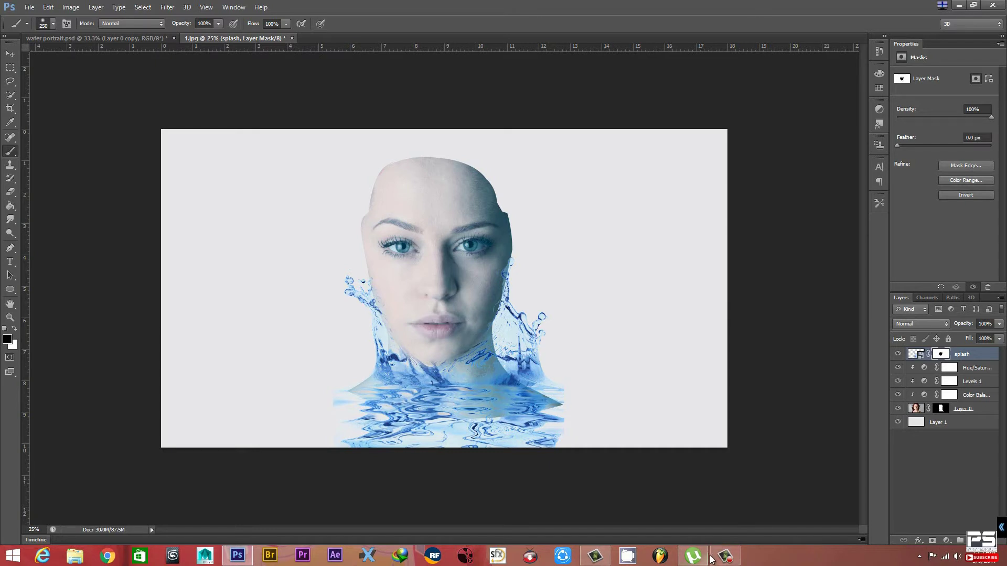
pyautogui.click(725, 556)
pyautogui.click(956, 509)
# - Set the splash layer's blend mode to Multiply
pyautogui.click(928, 325)
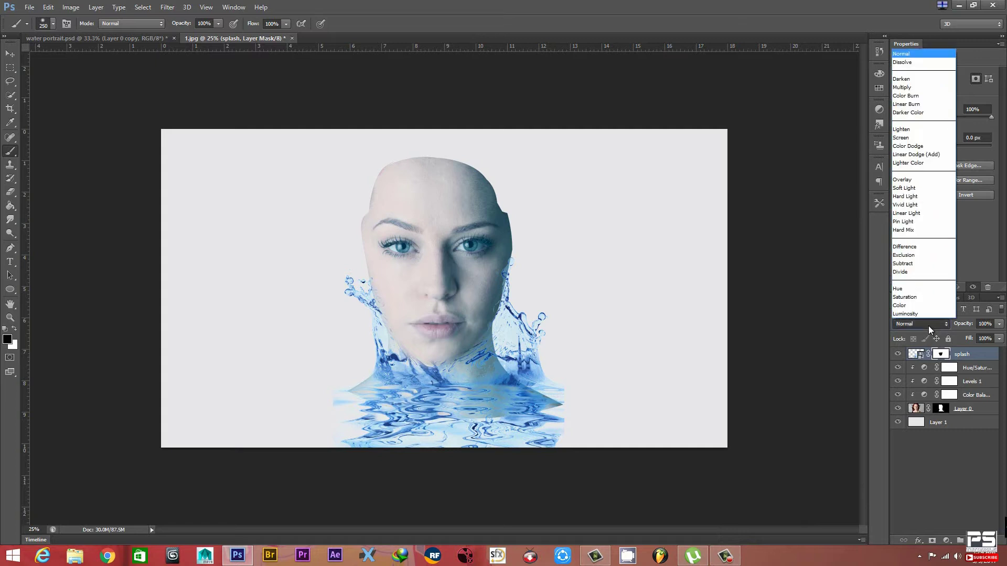
pyautogui.click(913, 89)
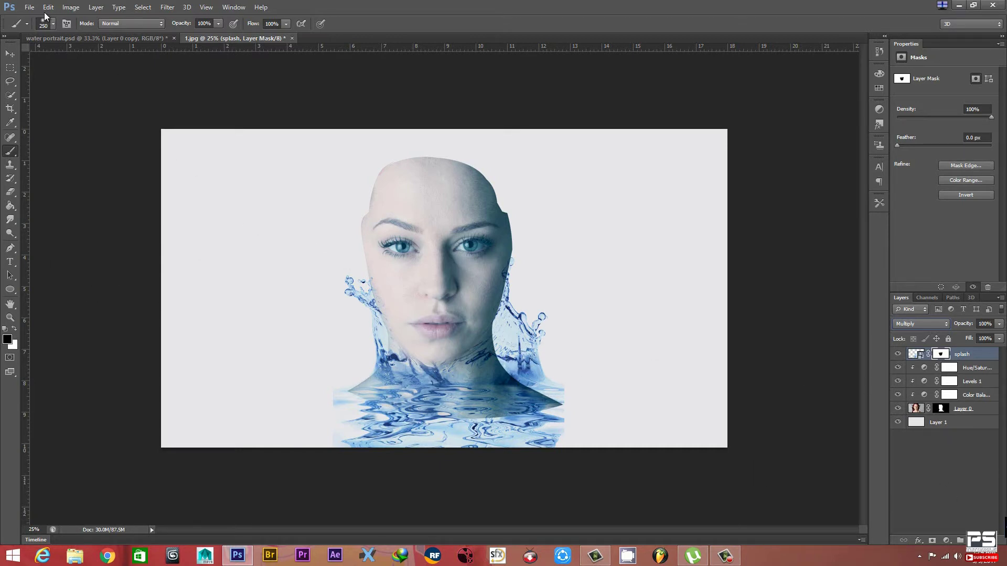
pyautogui.click(27, 7)
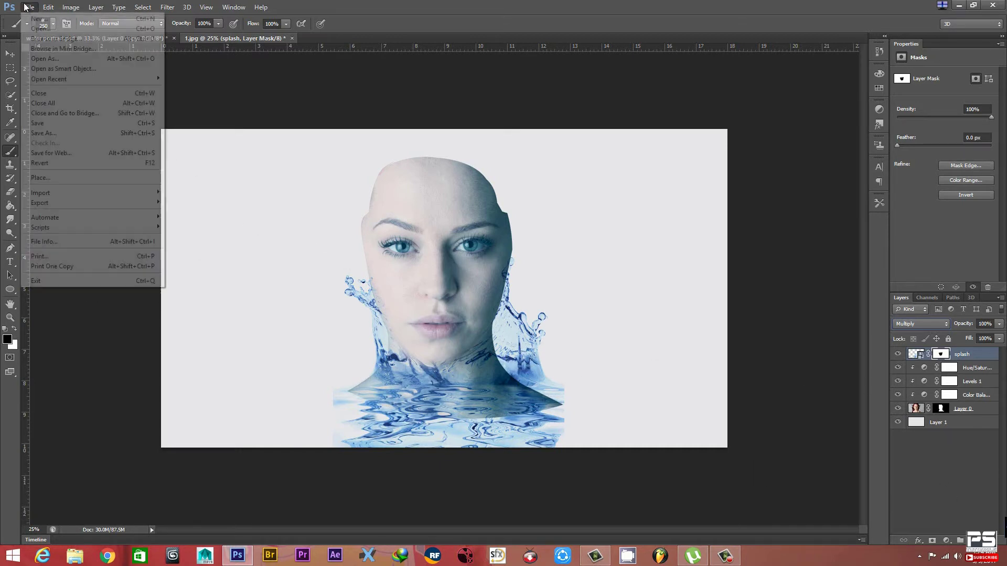
# - Open the agua_png_by_eross_666-d56zspb splash image, then close its tab to return to the portrait
pyautogui.click(40, 29)
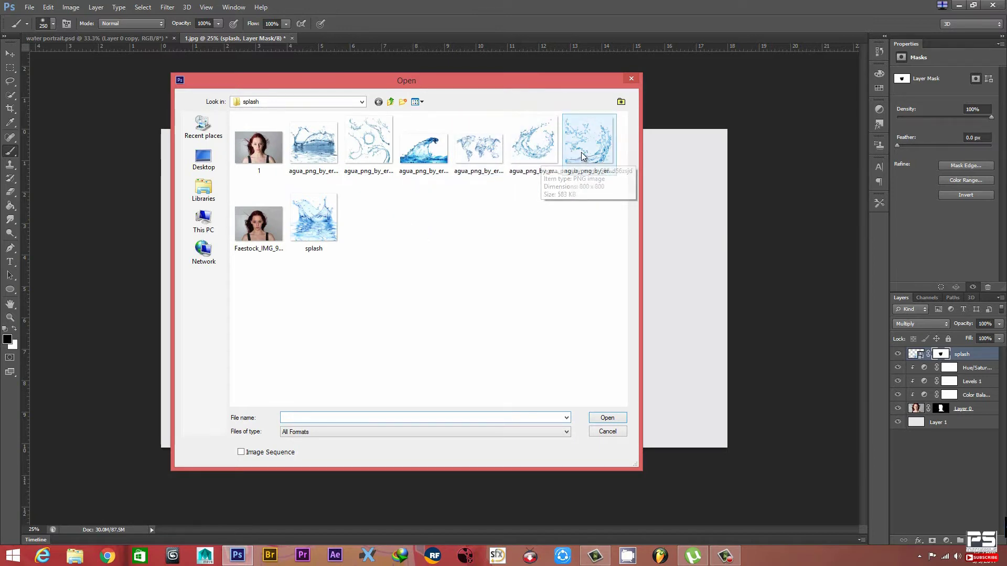
pyautogui.click(582, 173)
pyautogui.click(607, 418)
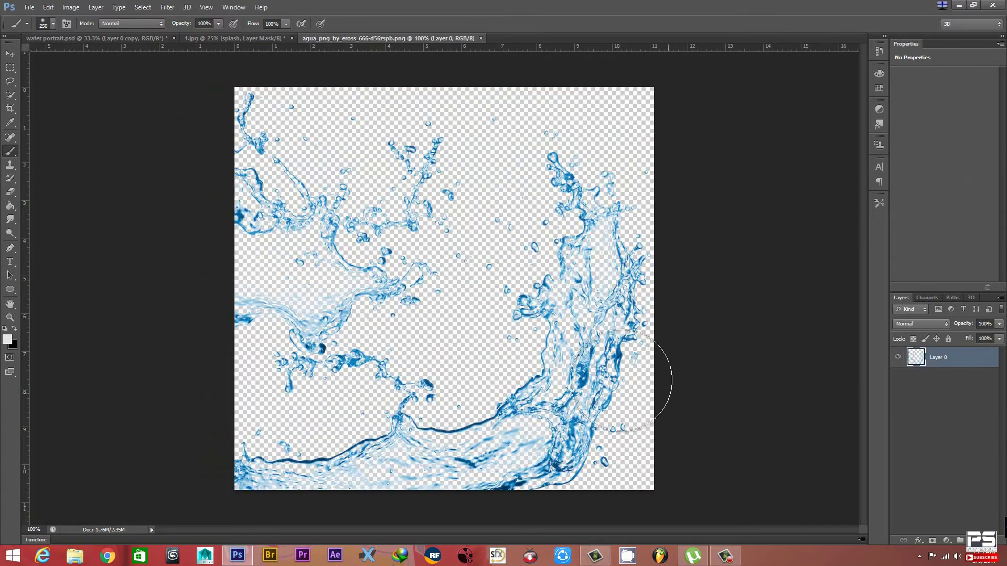
pyautogui.click(481, 39)
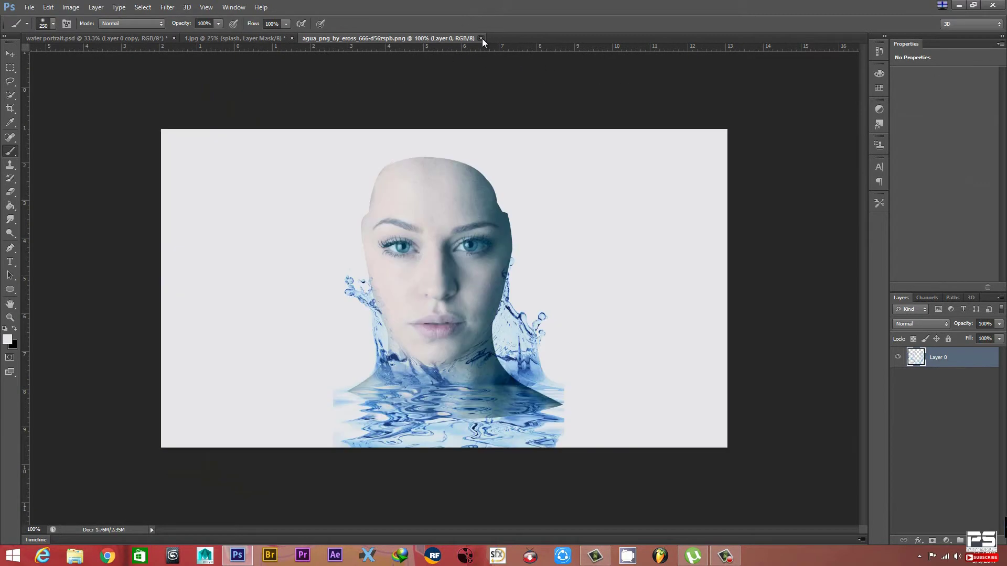
# - Place agua_png_by_eross_666-d56zspb into the portrait with File > Place
pyautogui.click(29, 8)
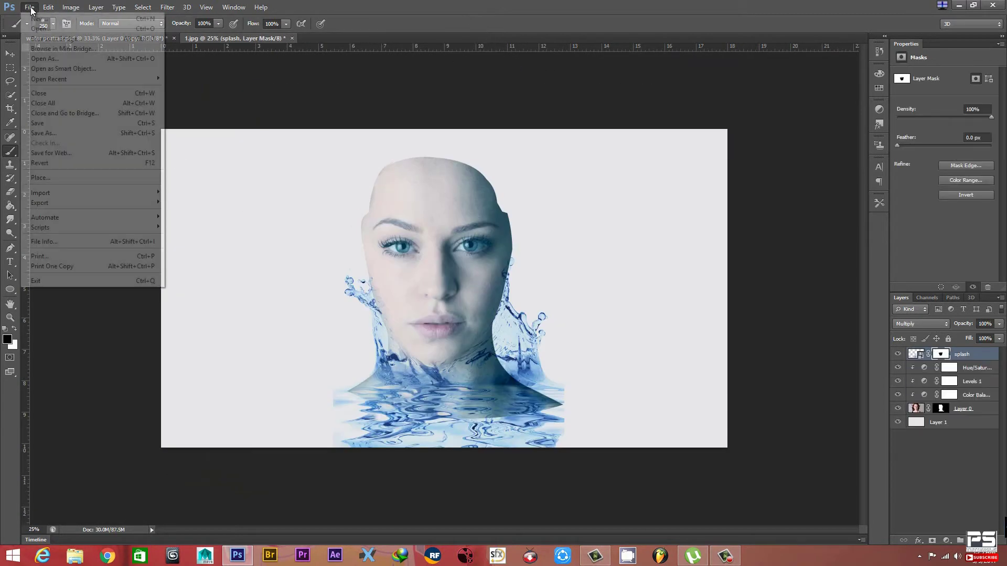
pyautogui.click(63, 178)
pyautogui.click(583, 138)
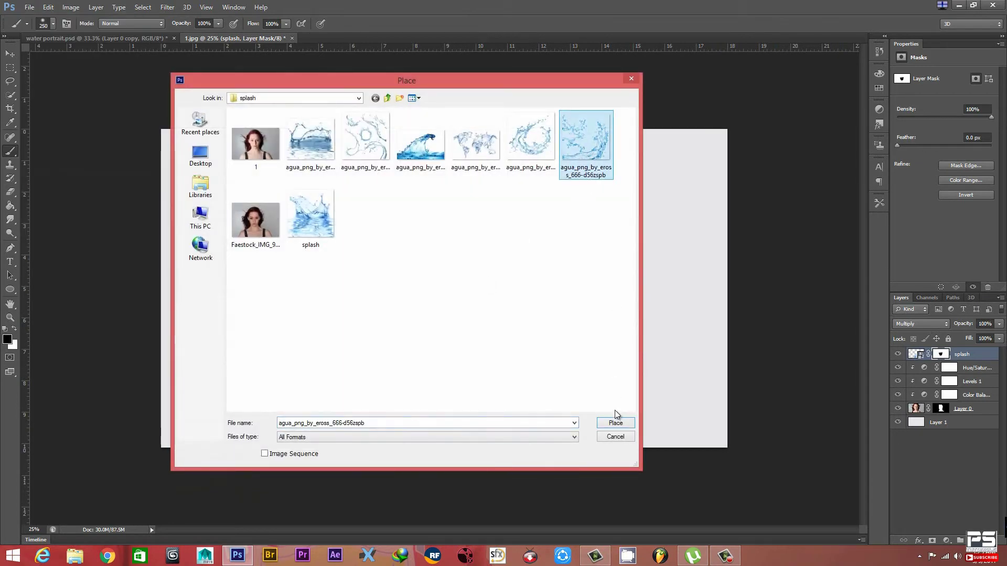
pyautogui.click(612, 419)
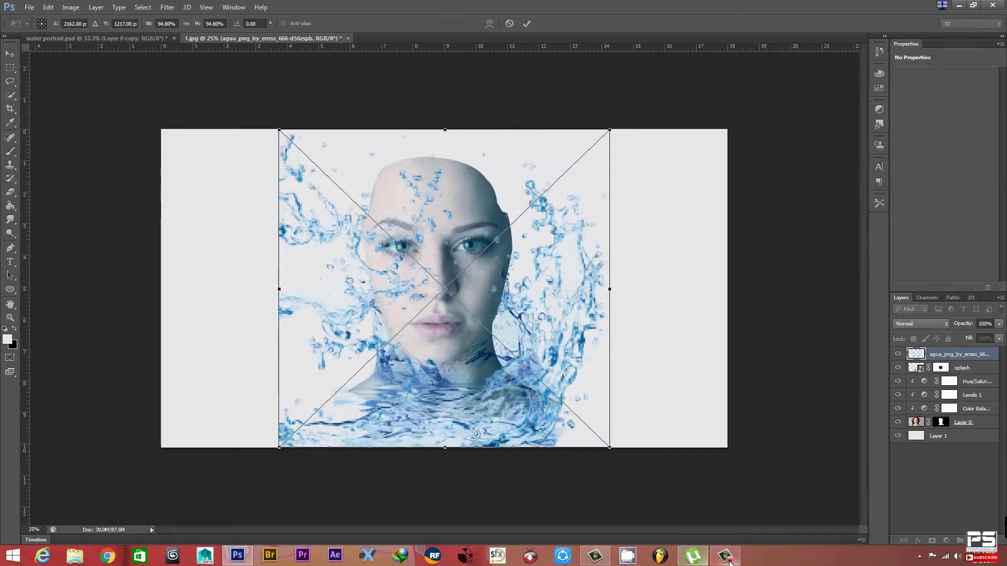
# - Shrink the placed splash to about 73%, move it over the face, and rotate it to about -43°
pyautogui.moveTo(735, 554)
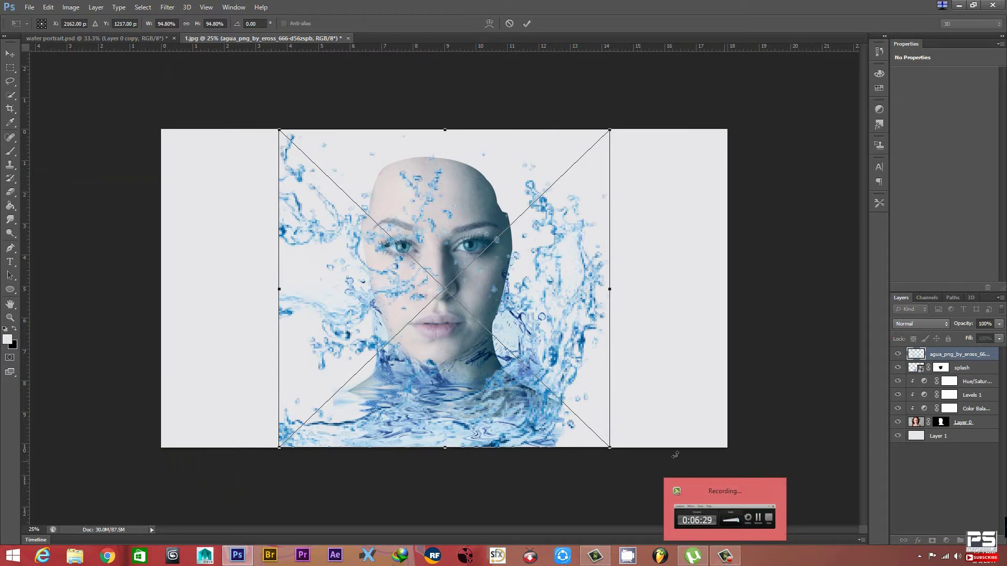
pyautogui.moveTo(609, 128); pyautogui.dragTo(534, 202)
pyautogui.moveTo(474, 316); pyautogui.dragTo(512, 259)
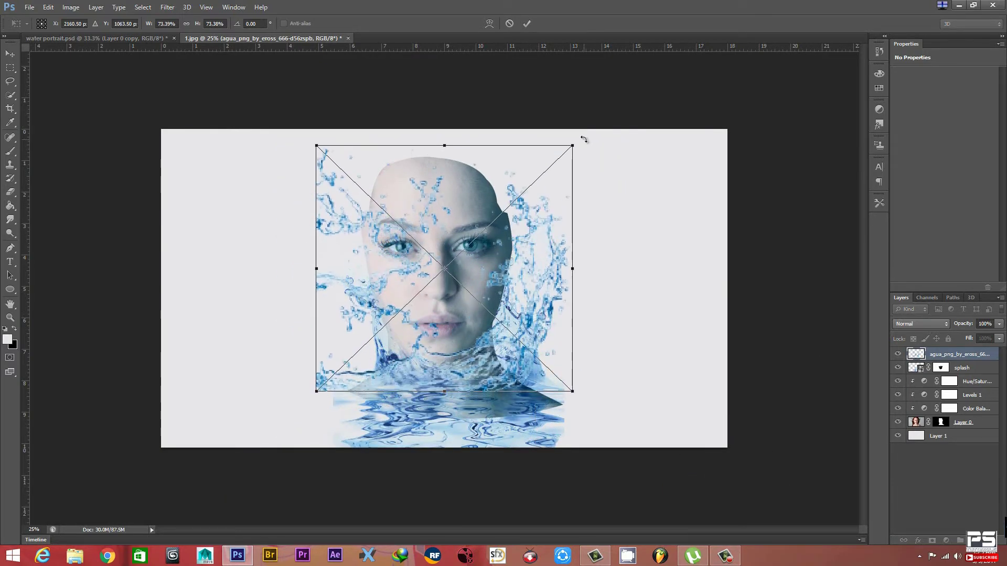
pyautogui.moveTo(582, 139); pyautogui.dragTo(451, 93)
pyautogui.moveTo(505, 210); pyautogui.dragTo(494, 211)
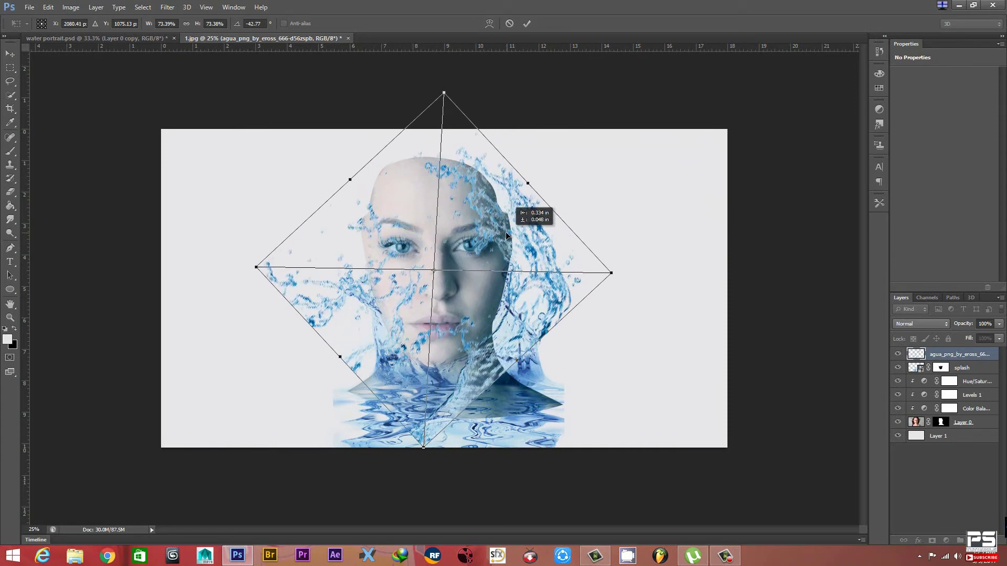
# - Warp the splash to curl up the face's right side, commit it, and add a layer mask
pyautogui.rightClick(509, 304)
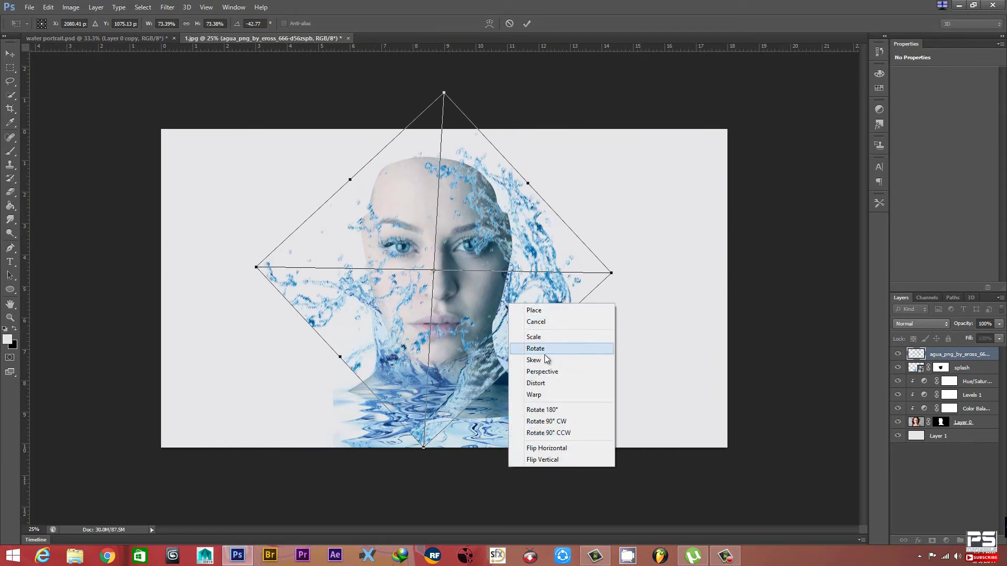
pyautogui.click(534, 395)
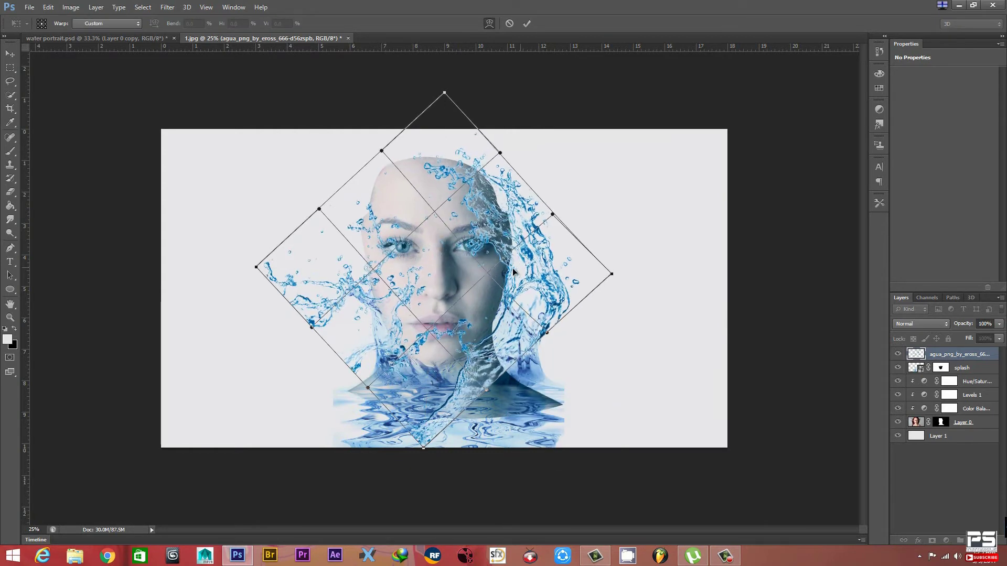
pyautogui.moveTo(538, 292); pyautogui.dragTo(531, 288)
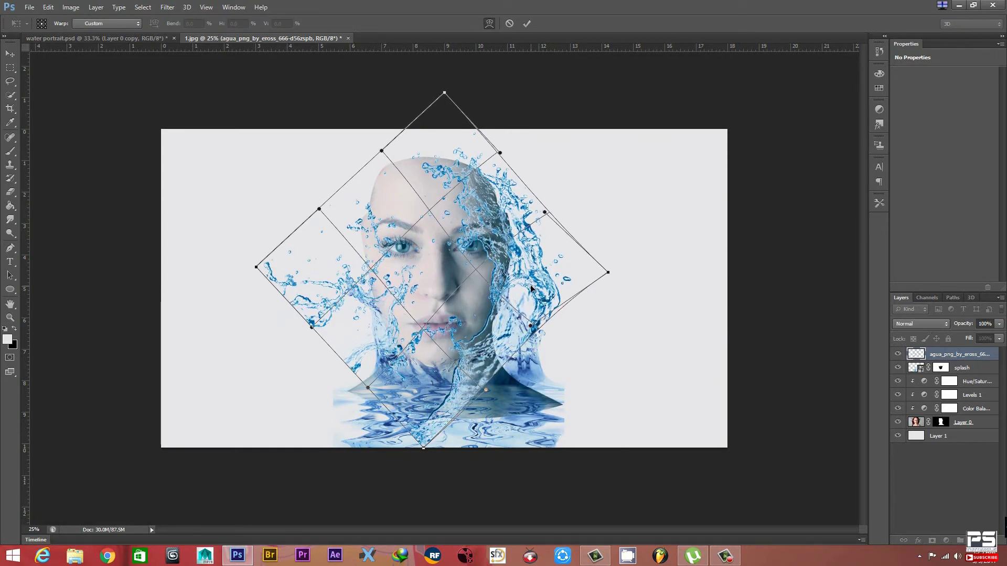
pyautogui.moveTo(495, 225); pyautogui.dragTo(506, 184)
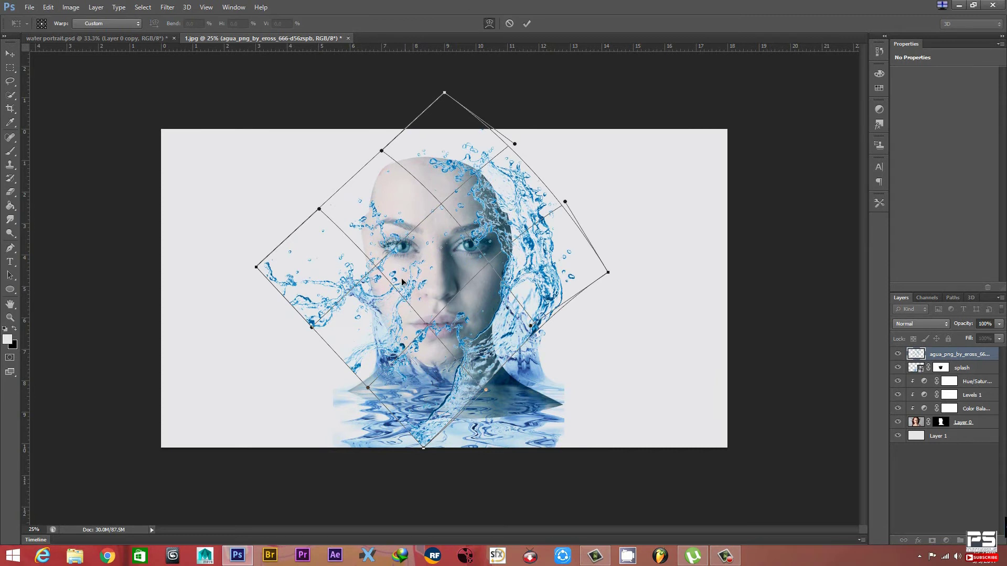
pyautogui.moveTo(406, 295); pyautogui.dragTo(402, 296)
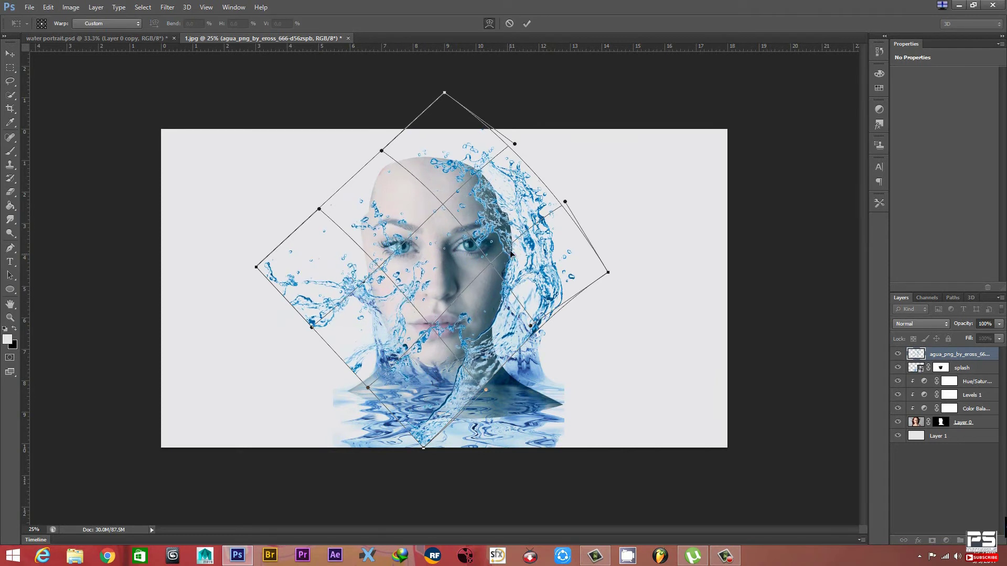
pyautogui.moveTo(510, 250); pyautogui.dragTo(496, 207)
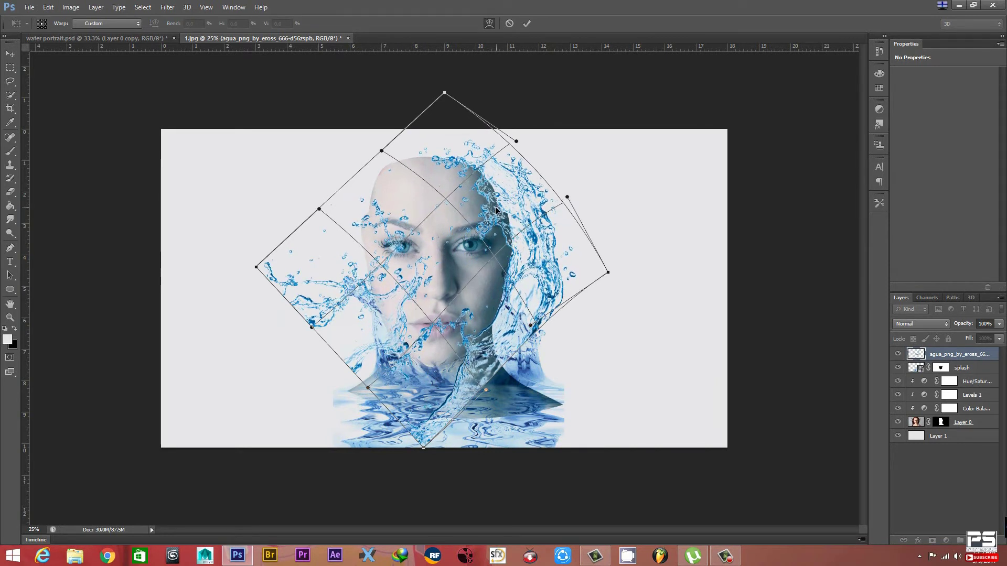
pyautogui.press('Return')
pyautogui.press('b')
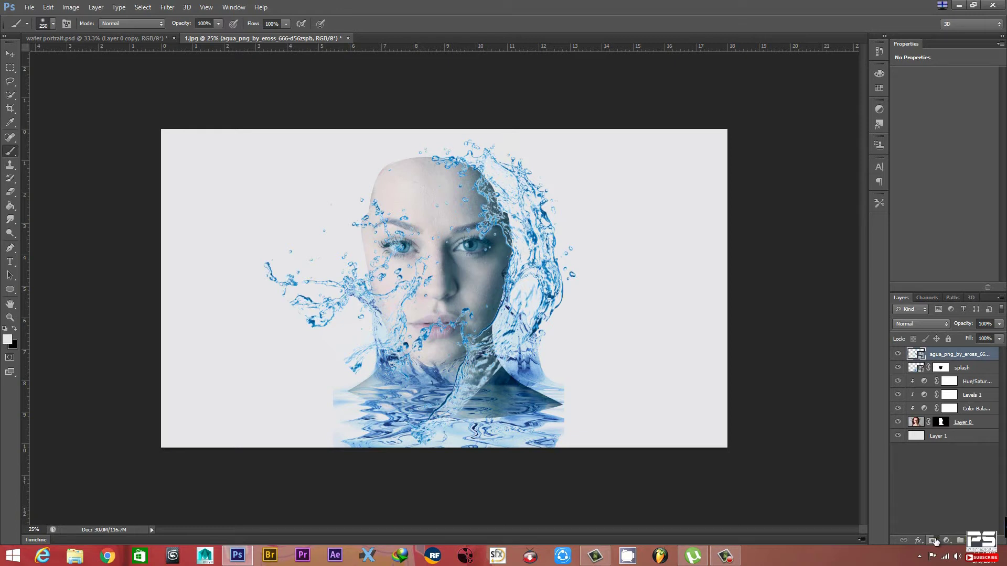
pyautogui.click(934, 540)
# - Paint black on the mask to hide the splash over the forehead and left eye
pyautogui.press('x')
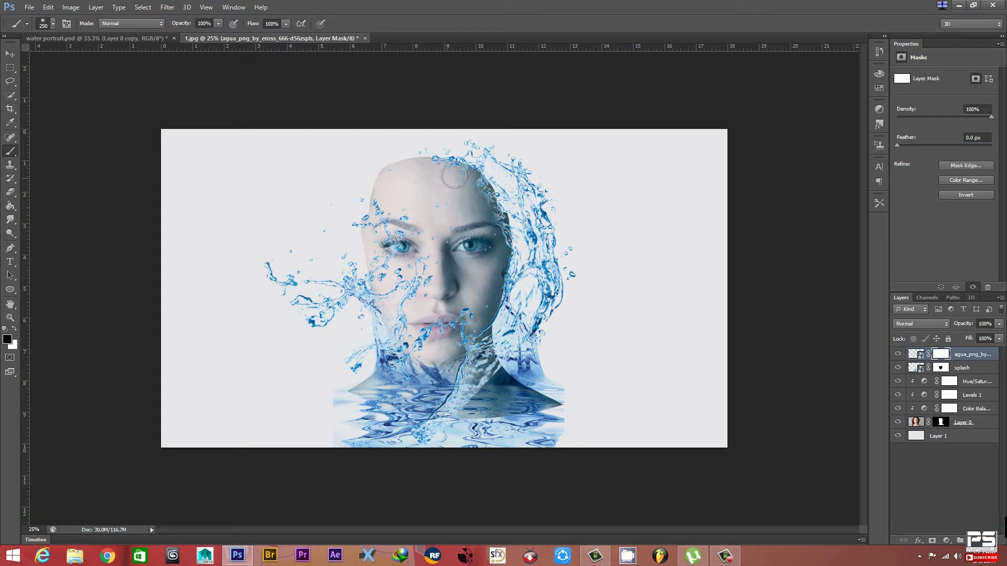
pyautogui.moveTo(438, 197)
pyautogui.mouseDown()
pyautogui.moveTo(427, 230)
pyautogui.moveTo(395, 242)
pyautogui.moveTo(383, 204)
pyautogui.moveTo(322, 272)
pyautogui.moveTo(285, 277)
pyautogui.moveTo(291, 297)
pyautogui.moveTo(287, 239)
pyautogui.moveTo(290, 284)
pyautogui.moveTo(339, 355)
pyautogui.moveTo(417, 246)
pyautogui.moveTo(382, 264)
pyautogui.mouseUp()
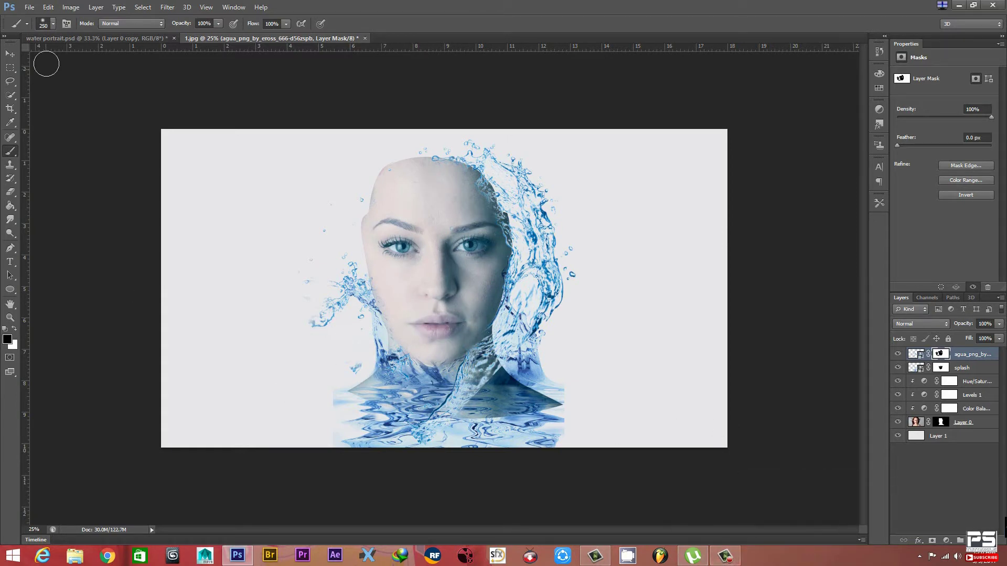
pyautogui.click(28, 7)
# - Place the first agua_png splash and scale it to about 29% above the forehead
pyautogui.click(40, 177)
pyautogui.click(304, 172)
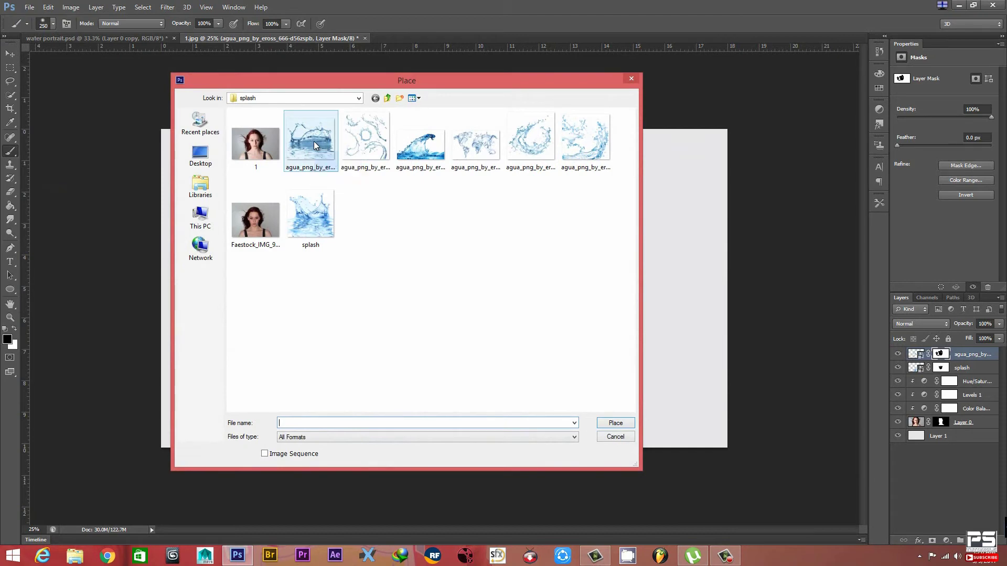
pyautogui.doubleClick(304, 172)
pyautogui.moveTo(629, 130); pyautogui.dragTo(525, 215)
pyautogui.moveTo(490, 267); pyautogui.dragTo(530, 126)
pyautogui.moveTo(564, 73); pyautogui.dragTo(466, 161)
pyautogui.moveTo(419, 210); pyautogui.dragTo(465, 141)
pyautogui.moveTo(513, 92); pyautogui.dragTo(509, 95)
pyautogui.moveTo(465, 163); pyautogui.dragTo(468, 159)
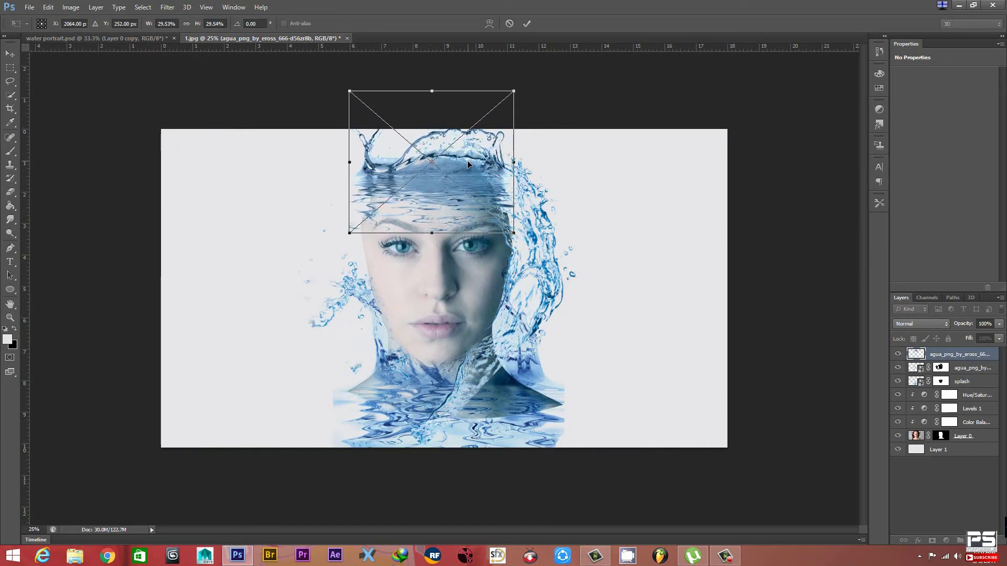
pyautogui.moveTo(515, 90); pyautogui.dragTo(511, 94)
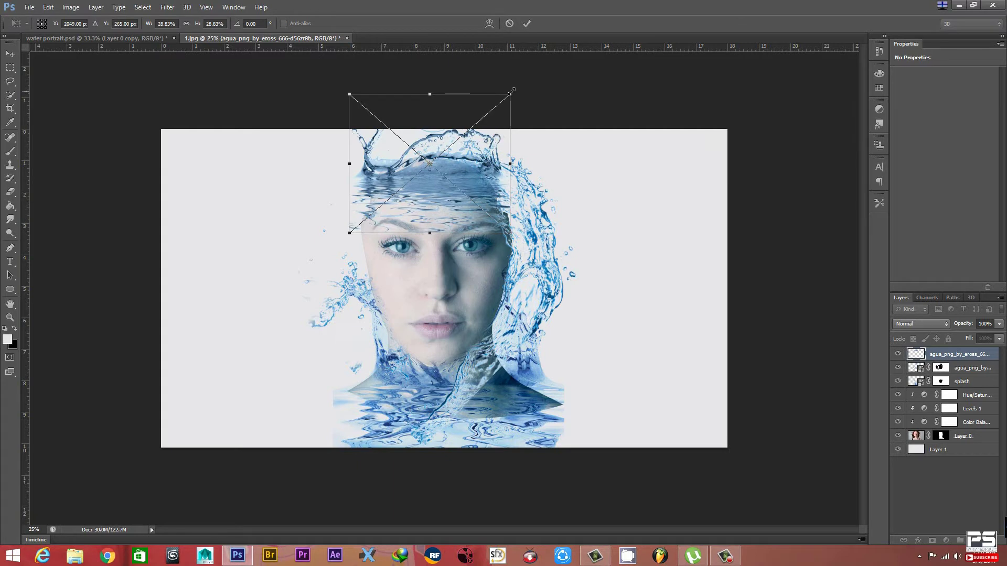
pyautogui.moveTo(440, 178); pyautogui.dragTo(431, 187)
# - Warp the splash's corners inward so it crowns the head, then commit
pyautogui.rightClick(438, 188)
pyautogui.click(462, 280)
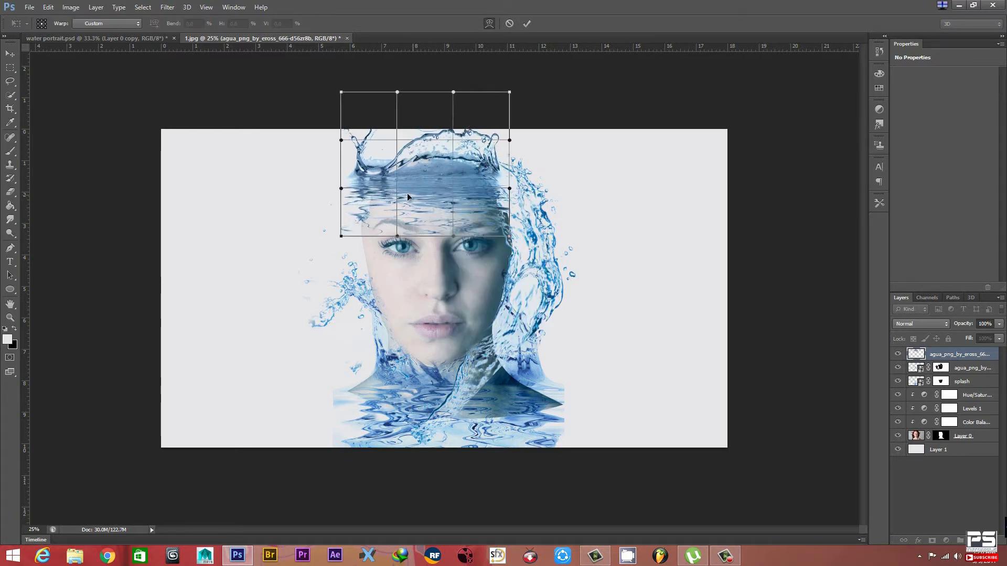
pyautogui.moveTo(340, 188); pyautogui.dragTo(360, 192)
pyautogui.moveTo(509, 188); pyautogui.dragTo(501, 190)
pyautogui.moveTo(509, 92); pyautogui.dragTo(491, 110)
pyautogui.moveTo(341, 92); pyautogui.dragTo(350, 98)
pyautogui.moveTo(341, 236); pyautogui.dragTo(348, 242)
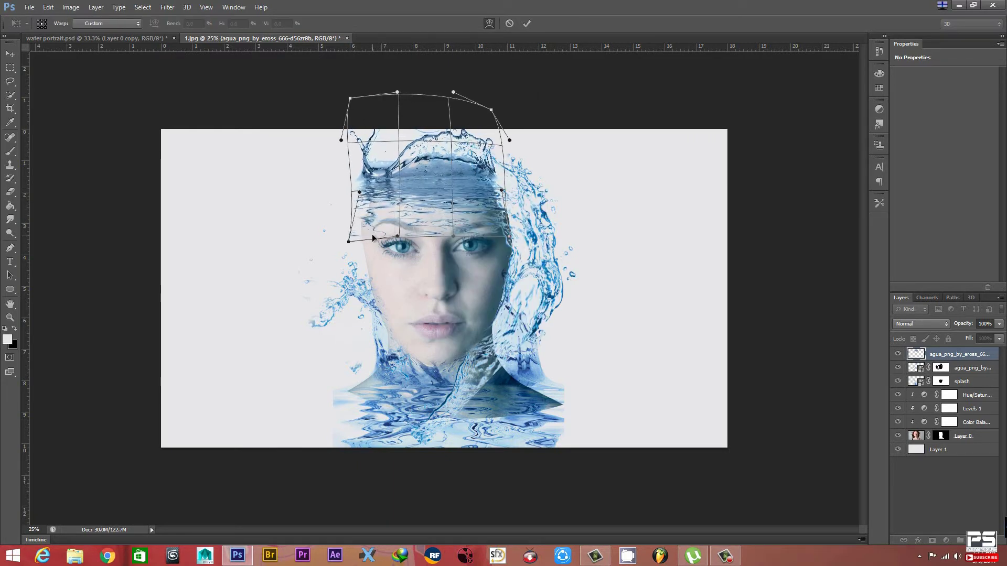
pyautogui.press('Return')
# - Add a layer mask and paint black over the water ripples on the forehead
pyautogui.click(932, 540)
pyautogui.press('b')
pyautogui.press('x')
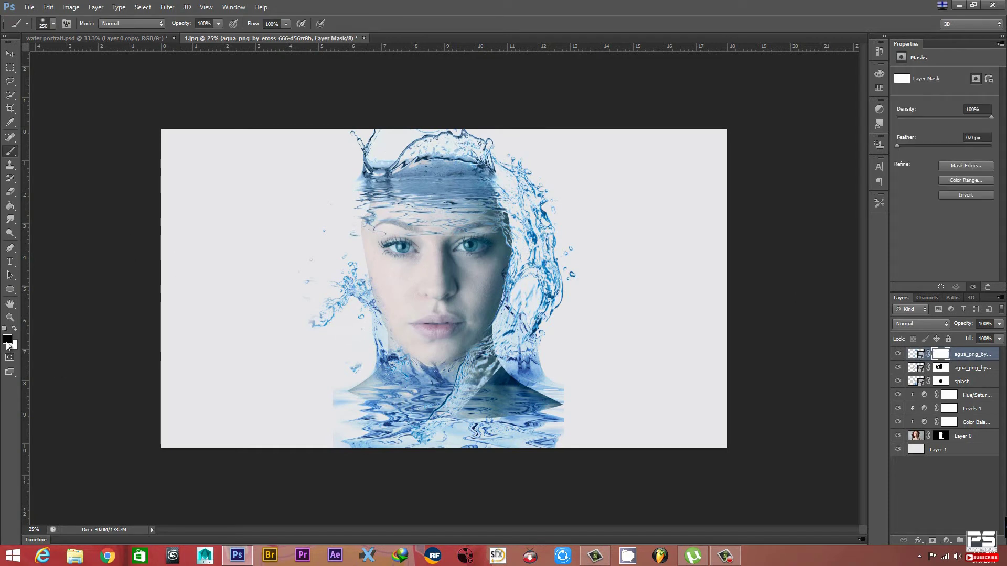
pyautogui.moveTo(424, 225)
pyautogui.mouseDown()
pyautogui.moveTo(415, 200)
pyautogui.moveTo(390, 217)
pyautogui.moveTo(428, 193)
pyautogui.moveTo(422, 184)
pyautogui.moveTo(398, 193)
pyautogui.moveTo(458, 208)
pyautogui.moveTo(459, 181)
pyautogui.moveTo(476, 189)
pyautogui.moveTo(460, 241)
pyautogui.moveTo(385, 232)
pyautogui.moveTo(380, 221)
pyautogui.moveTo(393, 199)
pyautogui.mouseUp()
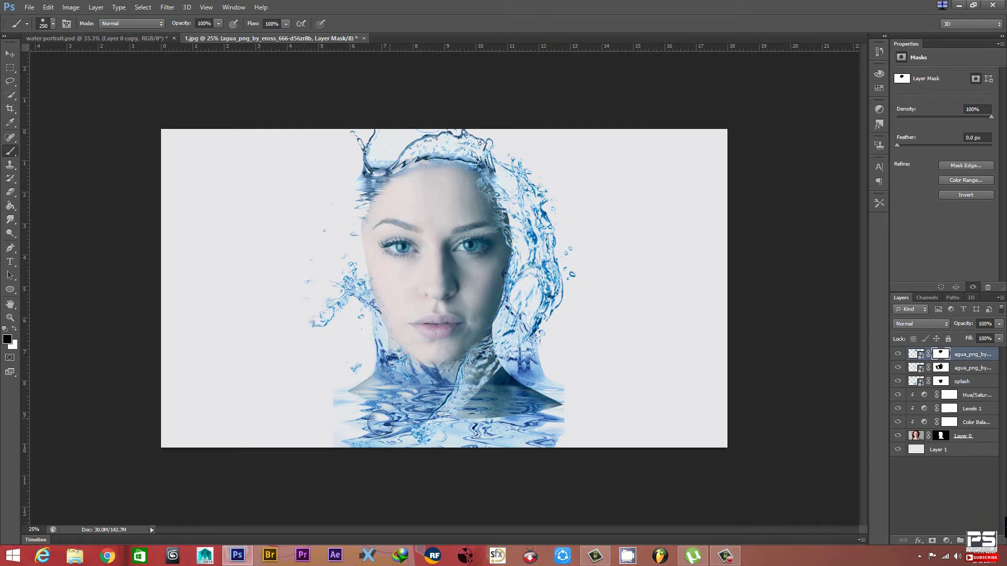
# - Bring up the Place dialog for the next splash file
pyautogui.click(48, 7)
pyautogui.moveTo(30, 8)
pyautogui.click(63, 178)
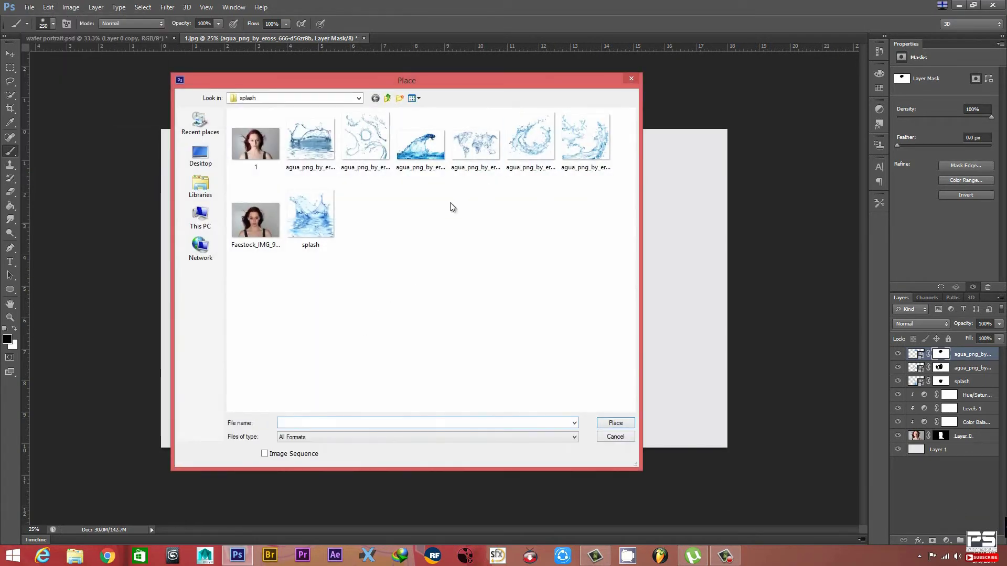
# - Place the swirl water image, scaled to about 72% and positioned over the head
pyautogui.click(542, 149)
pyautogui.click(614, 421)
pyautogui.moveTo(391, 286); pyautogui.dragTo(431, 261)
pyautogui.moveTo(594, 96); pyautogui.dragTo(528, 163)
pyautogui.moveTo(372, 306); pyautogui.dragTo(375, 272)
pyautogui.moveTo(547, 124)
pyautogui.mouseDown()
pyautogui.moveTo(561, 142)
pyautogui.moveTo(535, 141)
pyautogui.moveTo(549, 129)
pyautogui.mouseUp()
pyautogui.moveTo(288, 111); pyautogui.dragTo(278, 87)
# - Warp the swirl to wrap around the face and commit it
pyautogui.rightClick(397, 288)
pyautogui.moveTo(388, 281); pyautogui.dragTo(427, 307)
pyautogui.click(440, 380)
pyautogui.moveTo(364, 266); pyautogui.dragTo(377, 255)
pyautogui.moveTo(447, 260); pyautogui.dragTo(434, 269)
pyautogui.moveTo(306, 260); pyautogui.dragTo(339, 249)
pyautogui.moveTo(348, 204); pyautogui.dragTo(338, 219)
pyautogui.moveTo(388, 252); pyautogui.dragTo(376, 246)
pyautogui.press('Return')
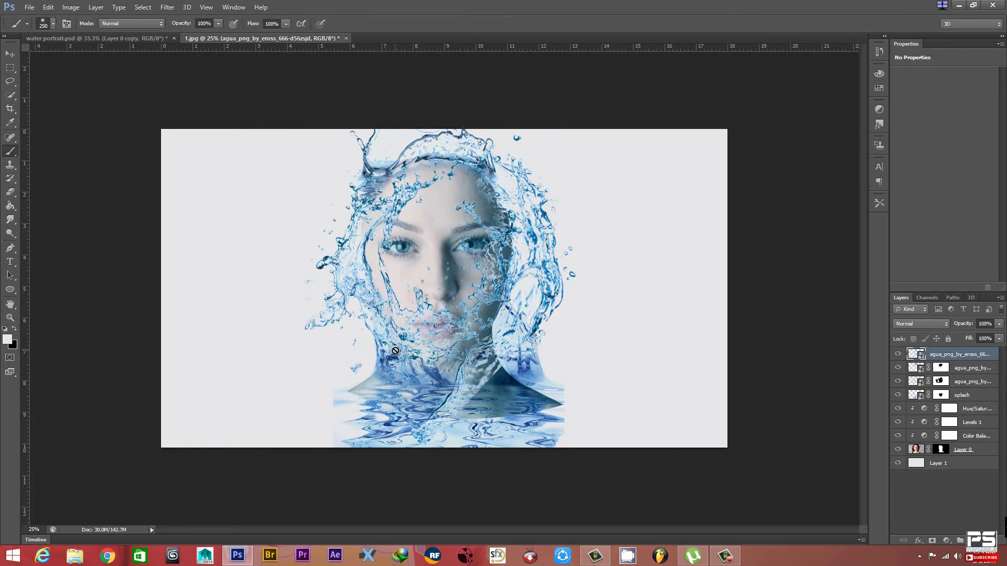
# - Add a layer mask and paint out the swirl over the mouth, cheek and left eyebrow
pyautogui.click(932, 541)
pyautogui.moveTo(438, 297)
pyautogui.mouseDown()
pyautogui.moveTo(394, 293)
pyautogui.moveTo(403, 337)
pyautogui.moveTo(458, 220)
pyautogui.moveTo(481, 212)
pyautogui.moveTo(427, 295)
pyautogui.mouseUp()
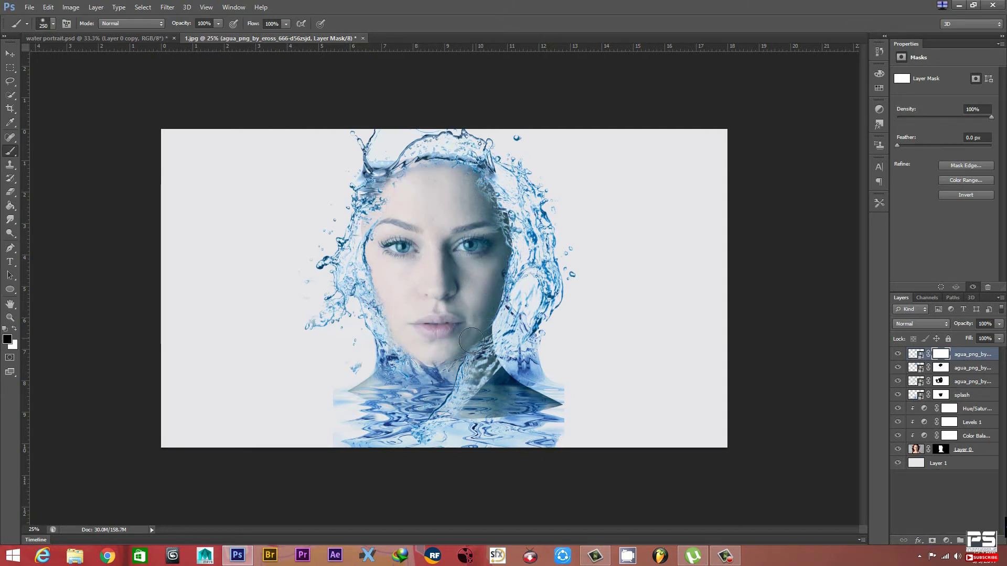
pyautogui.moveTo(389, 225); pyautogui.dragTo(388, 217)
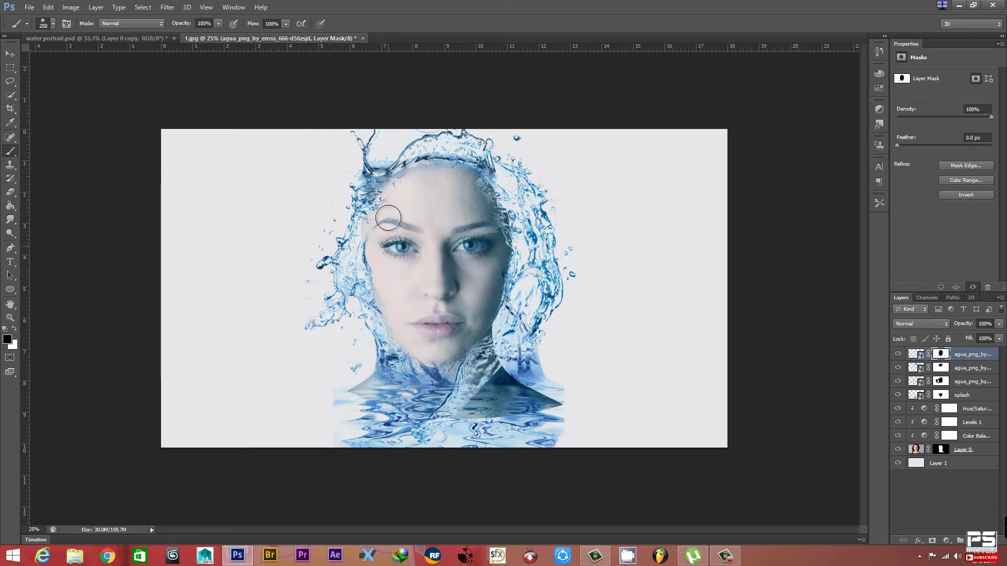
pyautogui.click(726, 555)
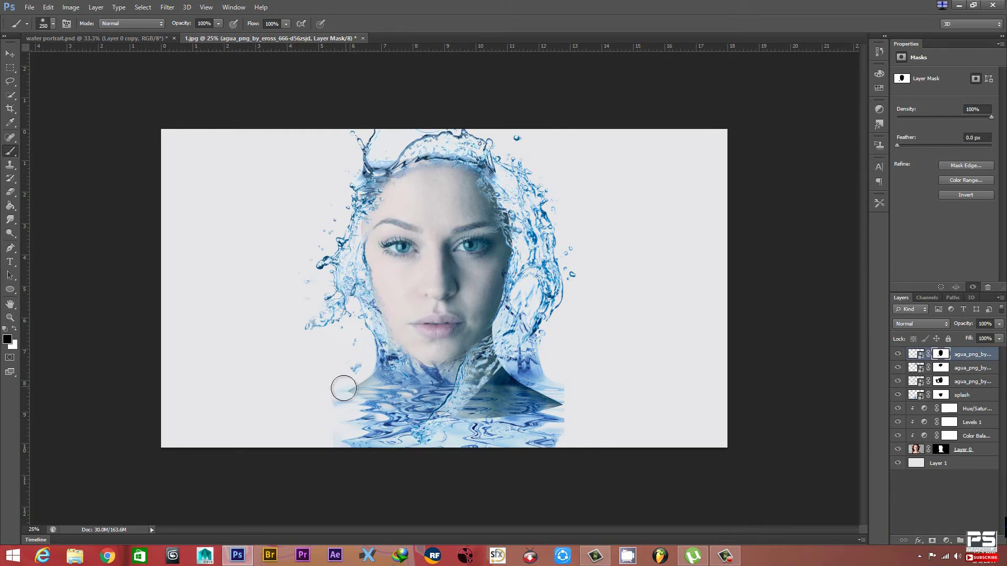
pyautogui.click(29, 7)
# - Place the world-map splash, rotated to about 117° and scaled to 72% over the head's upper left
pyautogui.click(53, 190)
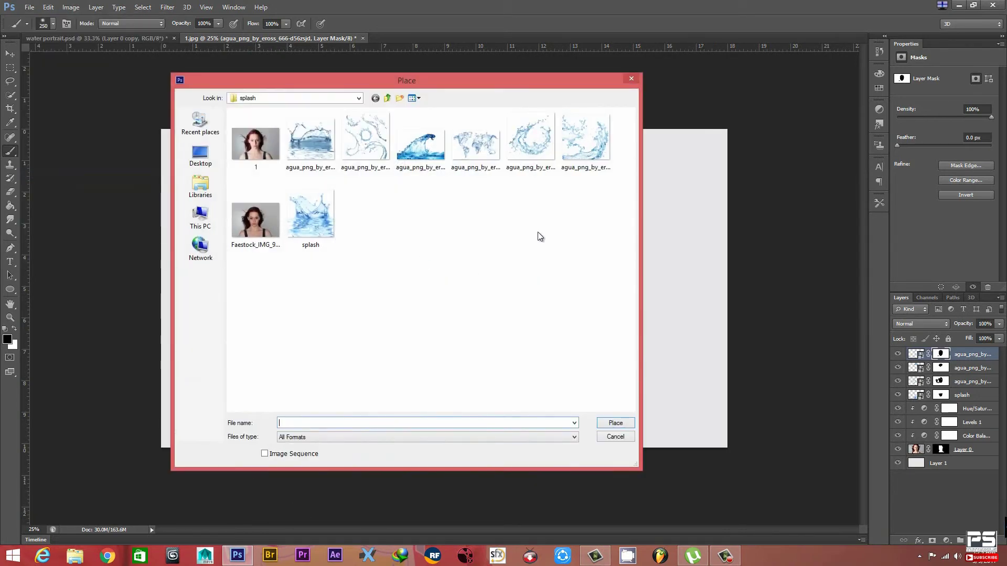
pyautogui.doubleClick(476, 152)
pyautogui.moveTo(423, 236); pyautogui.dragTo(328, 218)
pyautogui.moveTo(487, 181); pyautogui.dragTo(341, 340)
pyautogui.moveTo(385, 245); pyautogui.dragTo(329, 198)
pyautogui.moveTo(148, 274); pyautogui.dragTo(228, 245)
pyautogui.moveTo(320, 218); pyautogui.dragTo(335, 201)
pyautogui.moveTo(344, 73); pyautogui.dragTo(322, 75)
pyautogui.moveTo(369, 145); pyautogui.dragTo(371, 141)
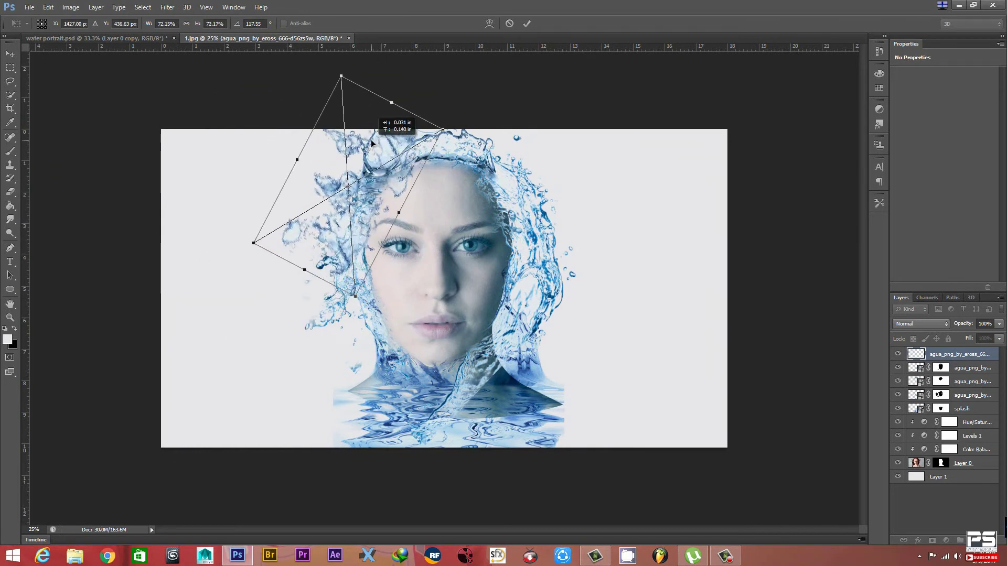
pyautogui.press('Return')
# - Add a layer mask and paint out the splash over the forehead and its far-left loop
pyautogui.click(932, 541)
pyautogui.moveTo(399, 192); pyautogui.dragTo(375, 281)
pyautogui.moveTo(291, 227); pyautogui.dragTo(296, 252)
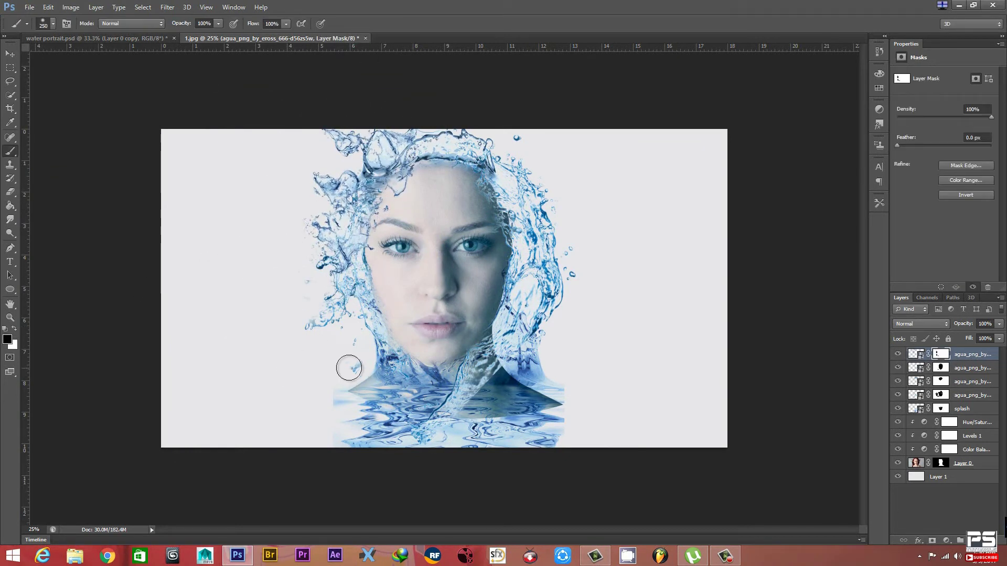
pyautogui.moveTo(412, 193)
pyautogui.mouseDown()
pyautogui.moveTo(417, 173)
pyautogui.moveTo(388, 239)
pyautogui.mouseUp()
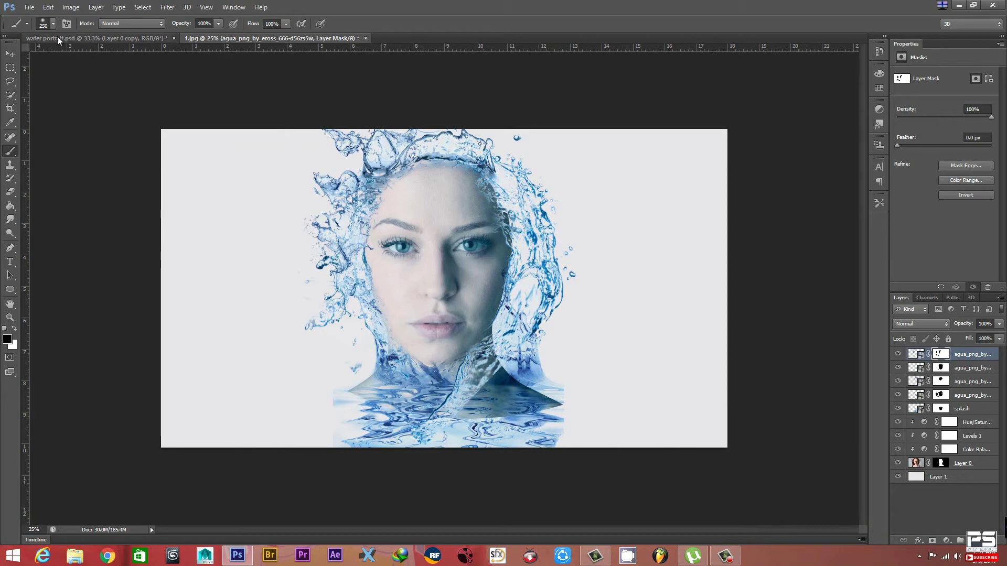
# - Open agua_png_by_eross_666-d56zrsg.png as a separate document
pyautogui.click(29, 8)
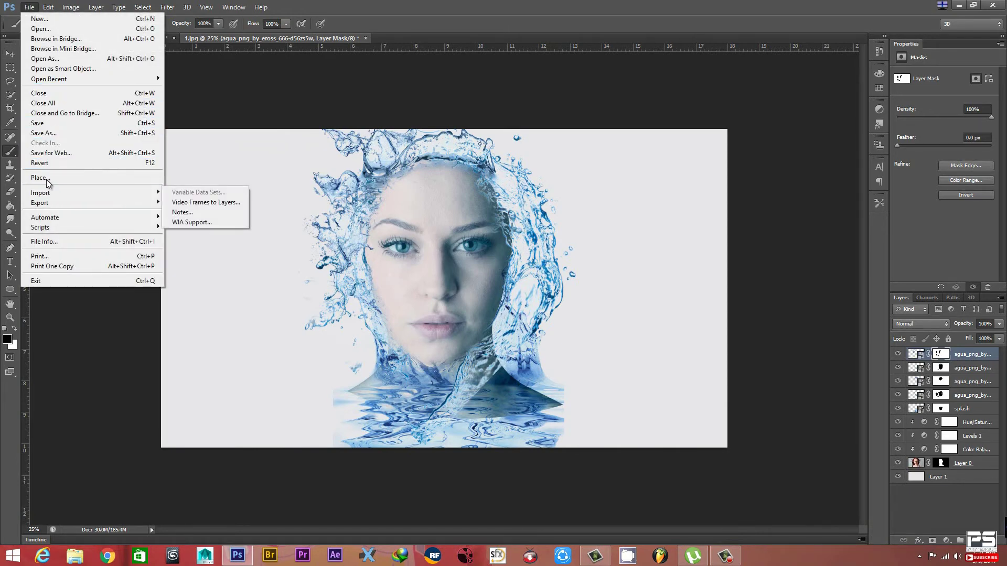
pyautogui.click(156, 178)
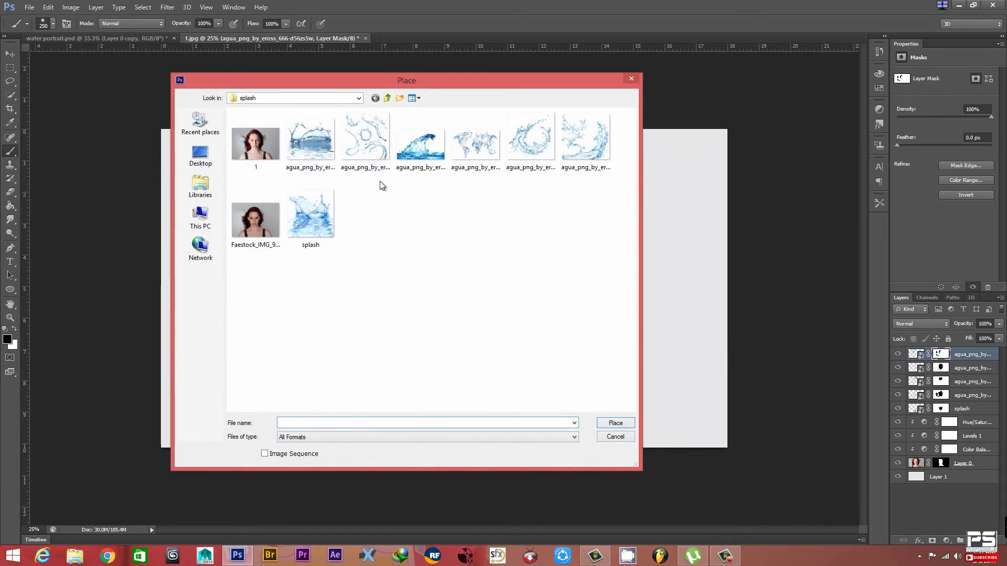
pyautogui.click(365, 157)
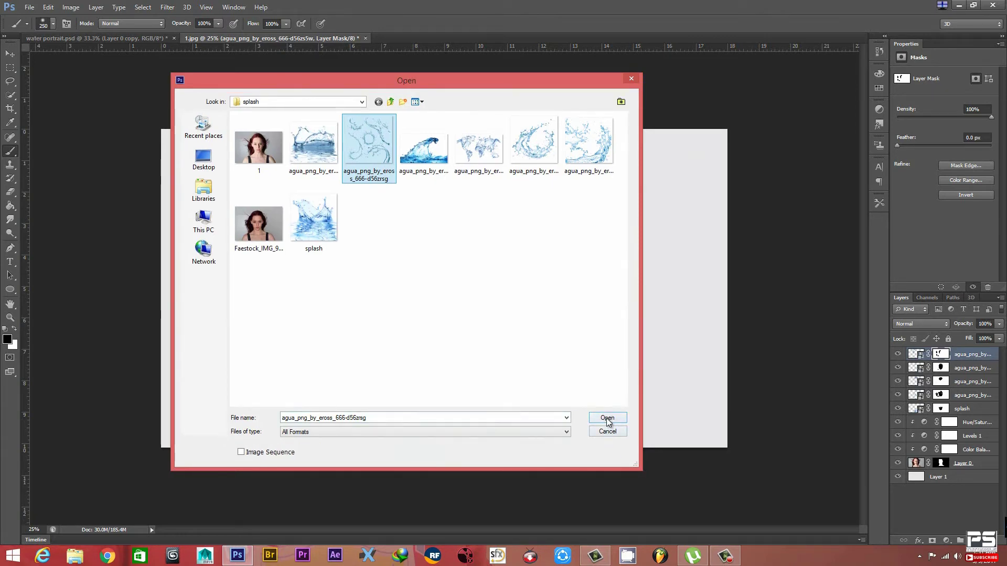
pyautogui.click(607, 418)
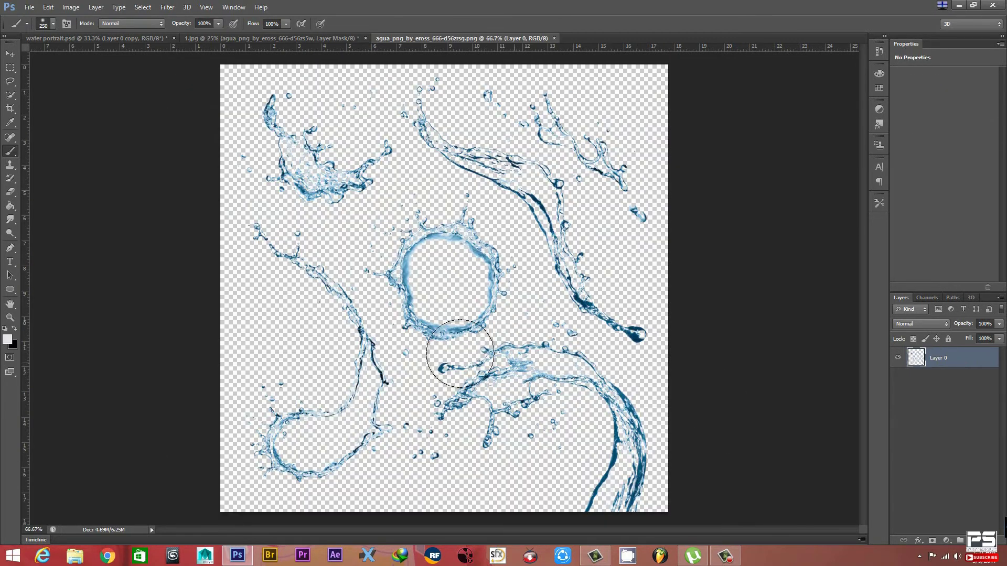
# - Lasso the lower-right splash on the sheet and bring it into the portrait
pyautogui.click(11, 83)
pyautogui.click(54, 82)
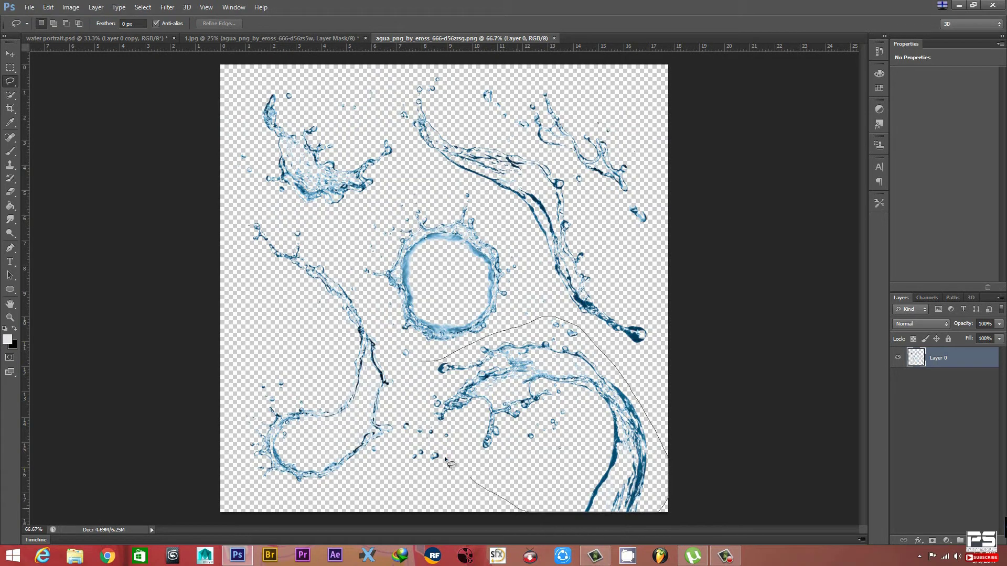
pyautogui.moveTo(430, 368); pyautogui.dragTo(424, 363)
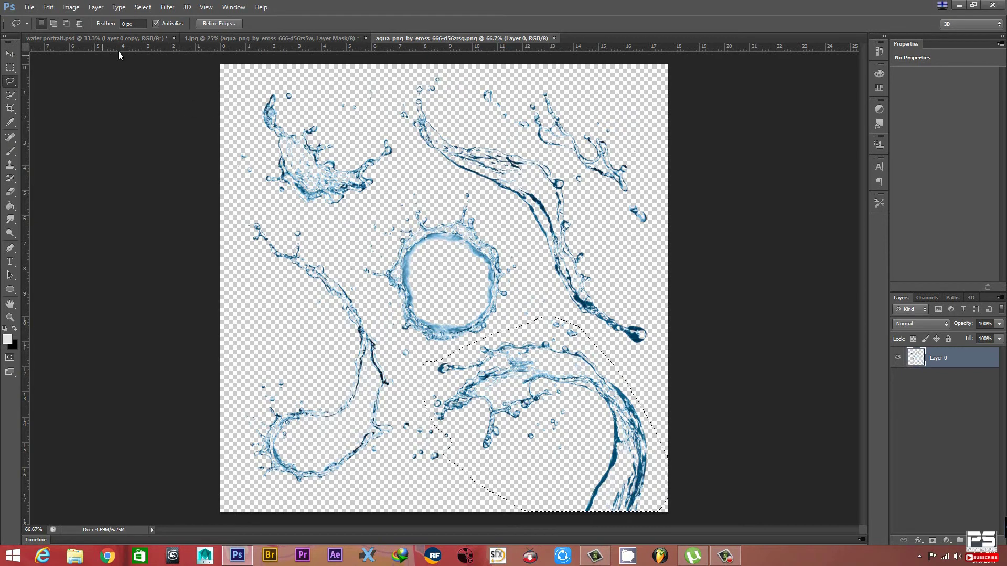
pyautogui.click(242, 38)
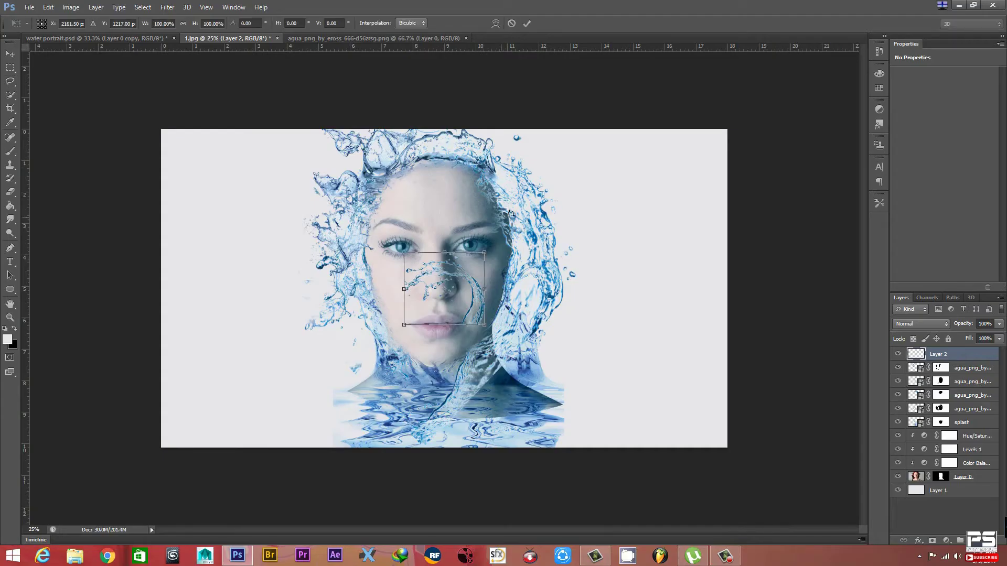
# - Rotate the pasted splash, enlarge it to about 140%, and angle it along the face's upper right
pyautogui.moveTo(519, 248); pyautogui.dragTo(534, 321)
pyautogui.moveTo(466, 305); pyautogui.dragTo(532, 271)
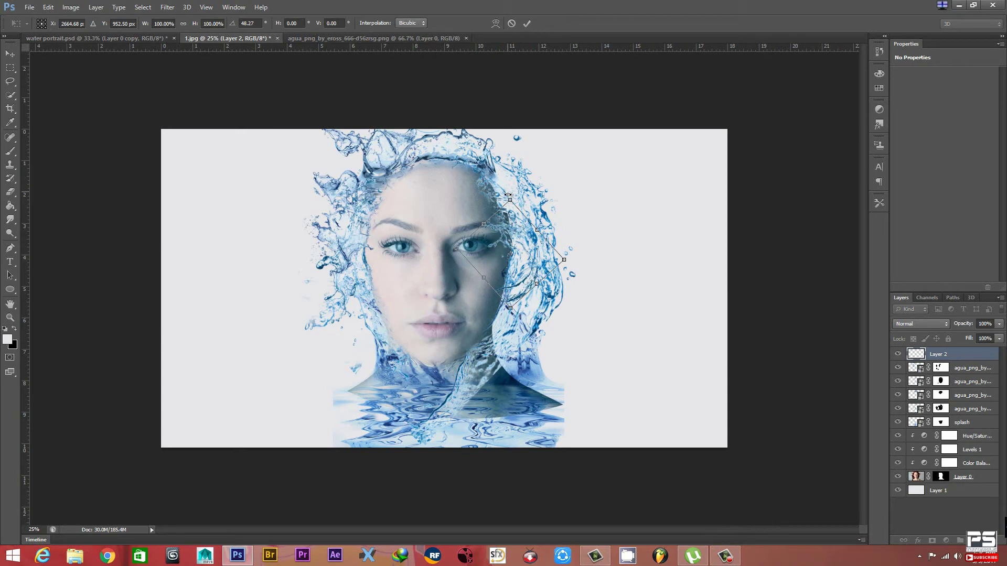
pyautogui.moveTo(509, 195); pyautogui.dragTo(508, 152)
pyautogui.moveTo(521, 219); pyautogui.dragTo(513, 197)
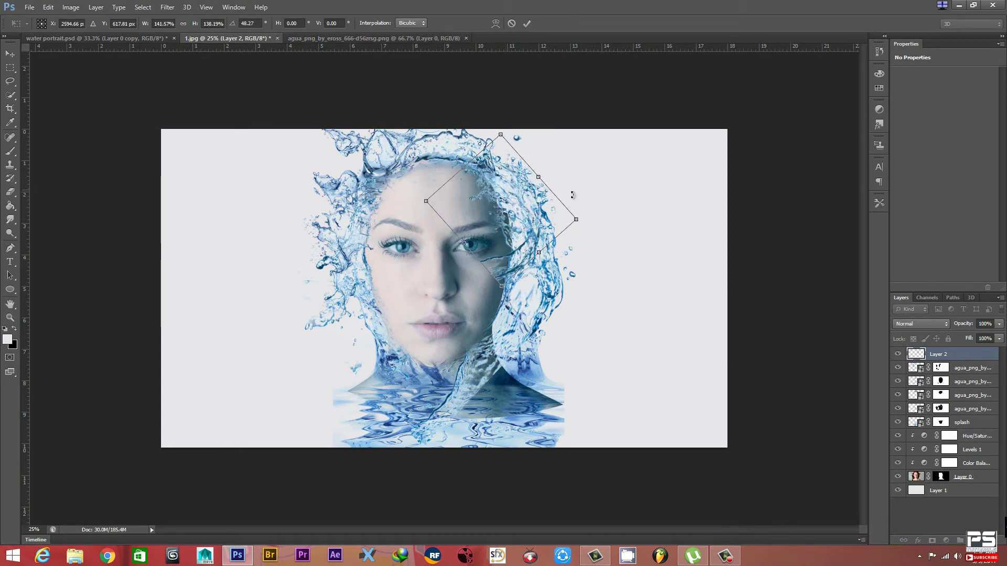
pyautogui.moveTo(586, 210); pyautogui.dragTo(583, 185)
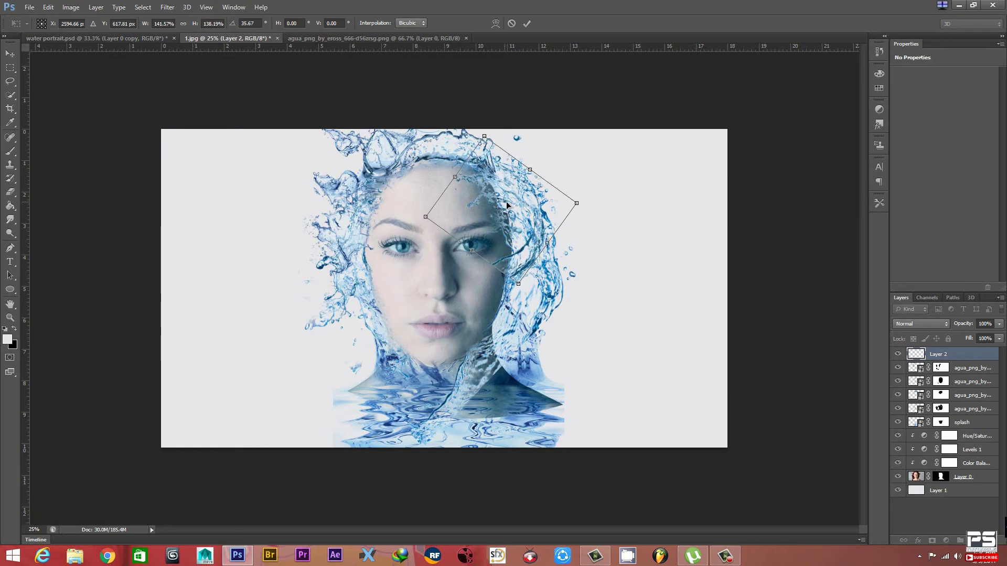
pyautogui.moveTo(516, 209); pyautogui.dragTo(512, 213)
pyautogui.moveTo(478, 137)
pyautogui.mouseDown()
pyautogui.moveTo(475, 145)
pyautogui.moveTo(482, 127)
pyautogui.mouseUp()
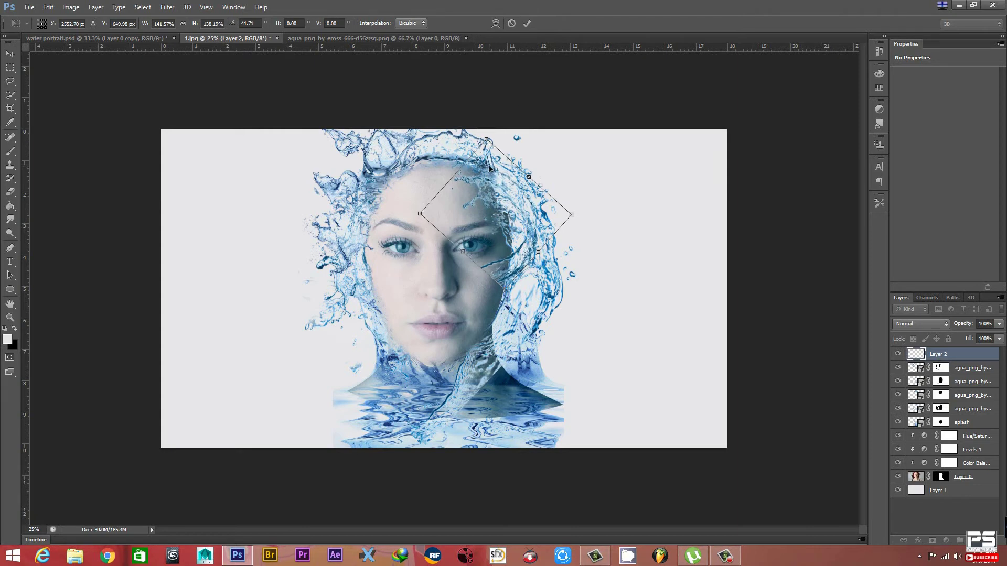
pyautogui.press('Return')
# - Add a layer mask to Layer 2
pyautogui.press('l')
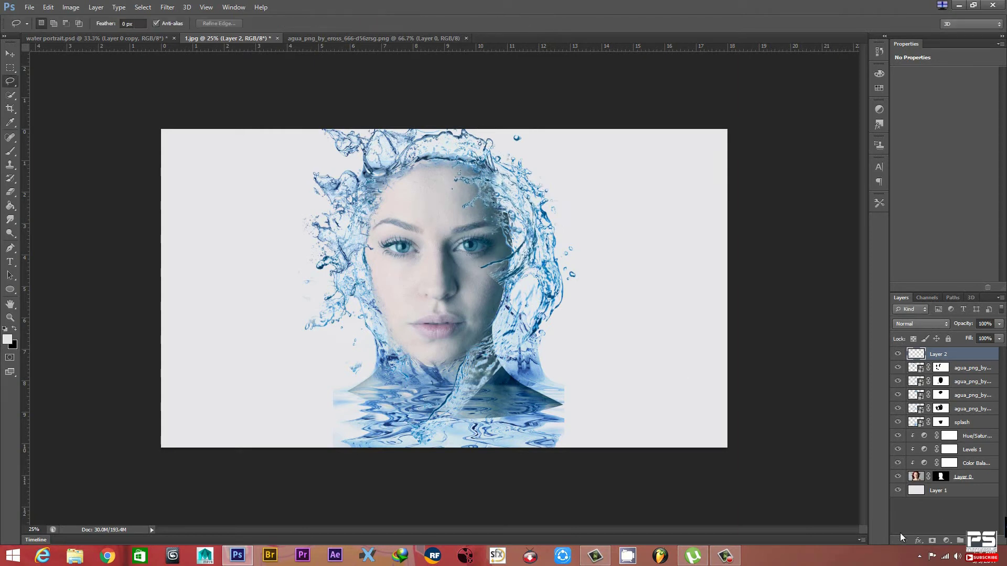
pyautogui.click(932, 541)
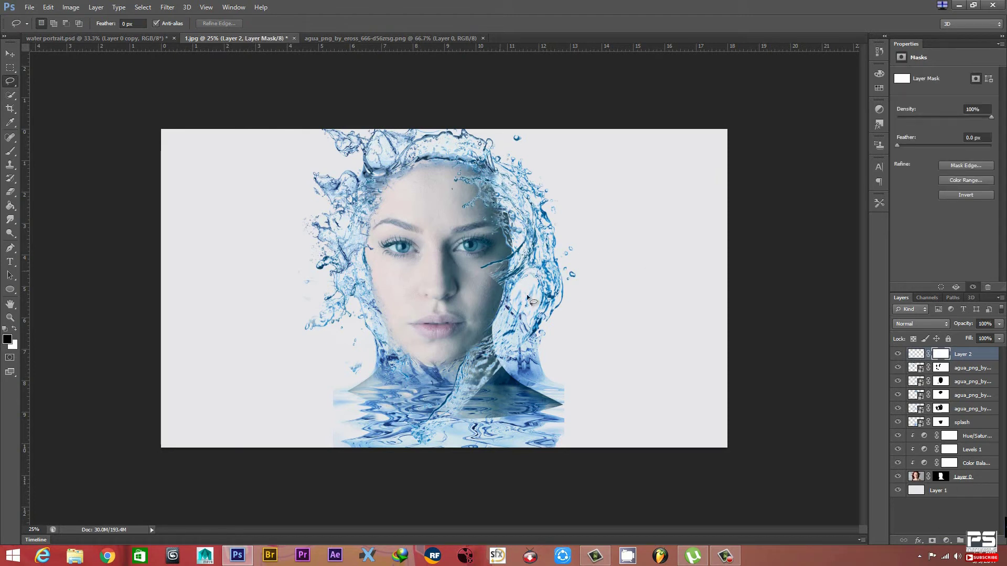
pyautogui.press('b')
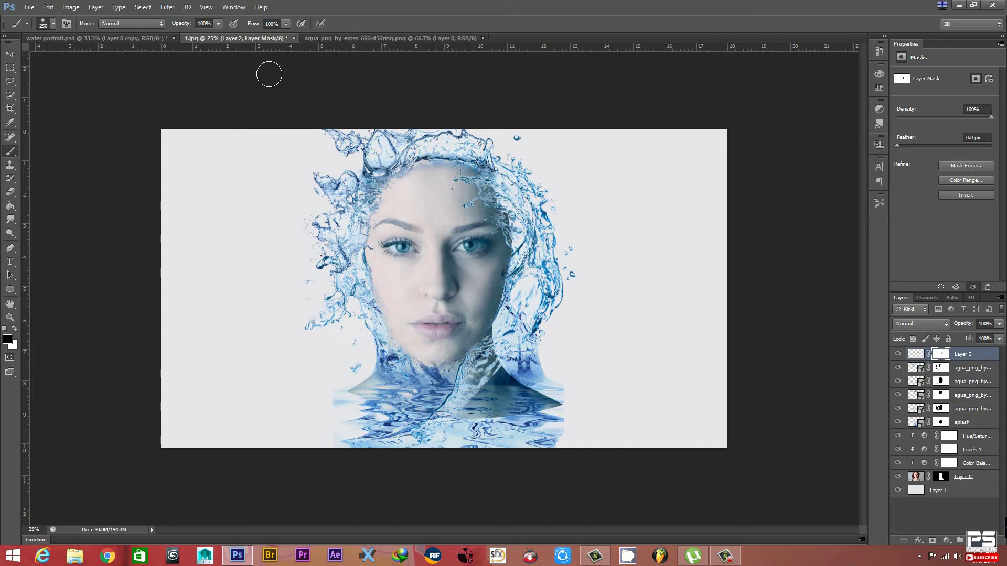
# - Lasso the left curl splash on the sheet and paste it into the portrait as Layer 3
pyautogui.click(378, 41)
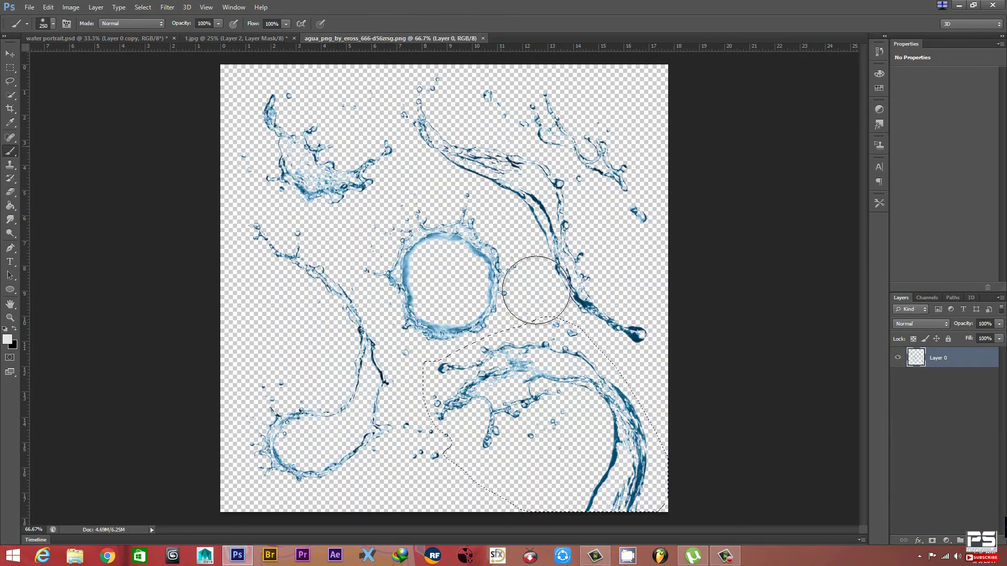
pyautogui.press('l')
pyautogui.moveTo(239, 233)
pyautogui.mouseDown()
pyautogui.moveTo(343, 271)
pyautogui.moveTo(246, 440)
pyautogui.moveTo(239, 233)
pyautogui.mouseUp()
pyautogui.hotkey('ctrl', 'c')
pyautogui.click(231, 38)
pyautogui.hotkey('ctrl', 'v')
pyautogui.hotkey('ctrl', 't')
# - Rotate the curl, flip it vertically, and set it at the top of the head at 50°
pyautogui.moveTo(482, 244); pyautogui.dragTo(389, 298)
pyautogui.moveTo(475, 271); pyautogui.dragTo(368, 195)
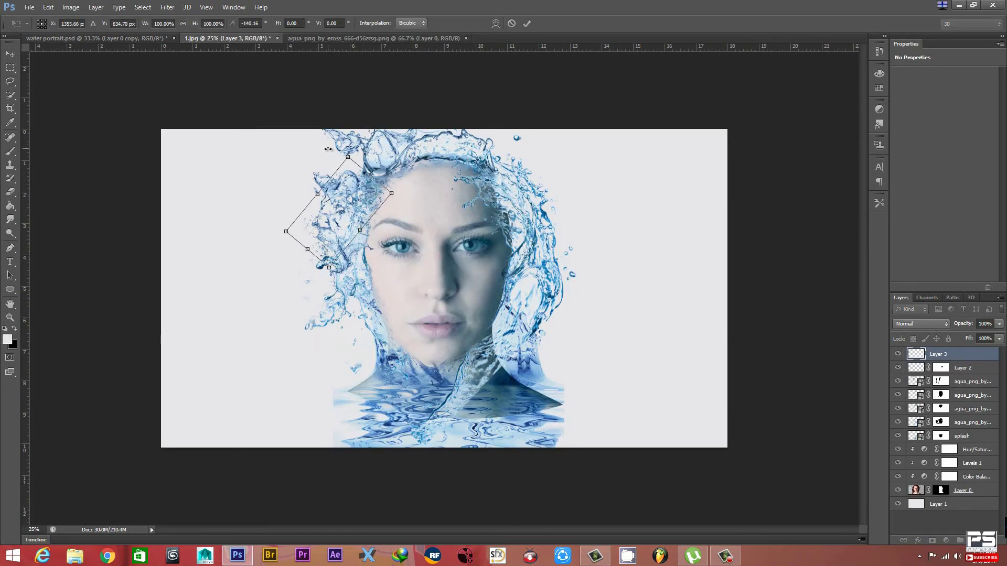
pyautogui.moveTo(333, 273); pyautogui.dragTo(373, 146)
pyautogui.rightClick(329, 212)
pyautogui.click(362, 382)
pyautogui.rightClick(347, 226)
pyautogui.click(380, 396)
pyautogui.rightClick(277, 169)
pyautogui.click(310, 338)
pyautogui.moveTo(432, 133); pyautogui.dragTo(382, 84)
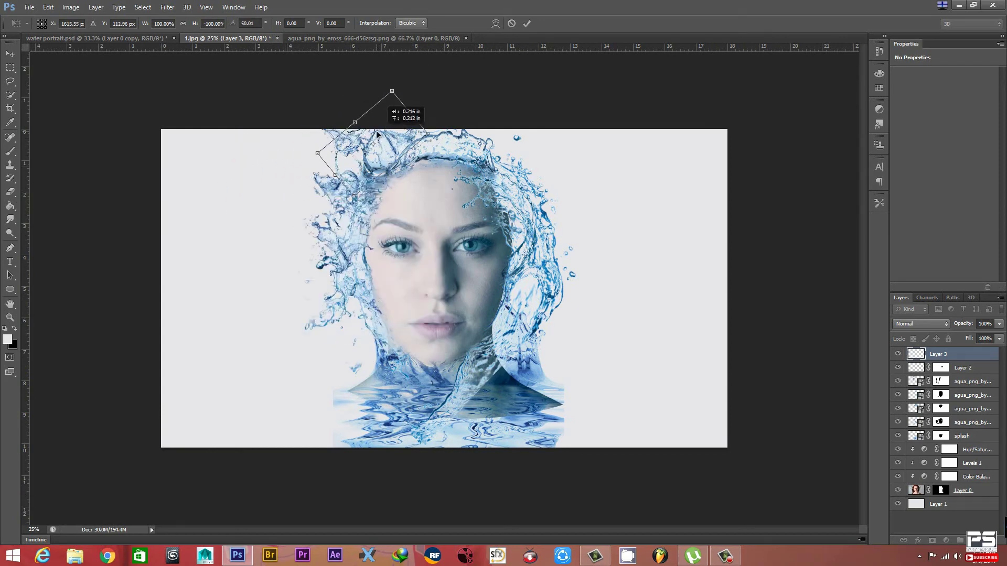
pyautogui.press('Return')
# - Lasso the water ring on the sheet and paste it into the portrait as Layer 4
pyautogui.press('l')
pyautogui.click(326, 39)
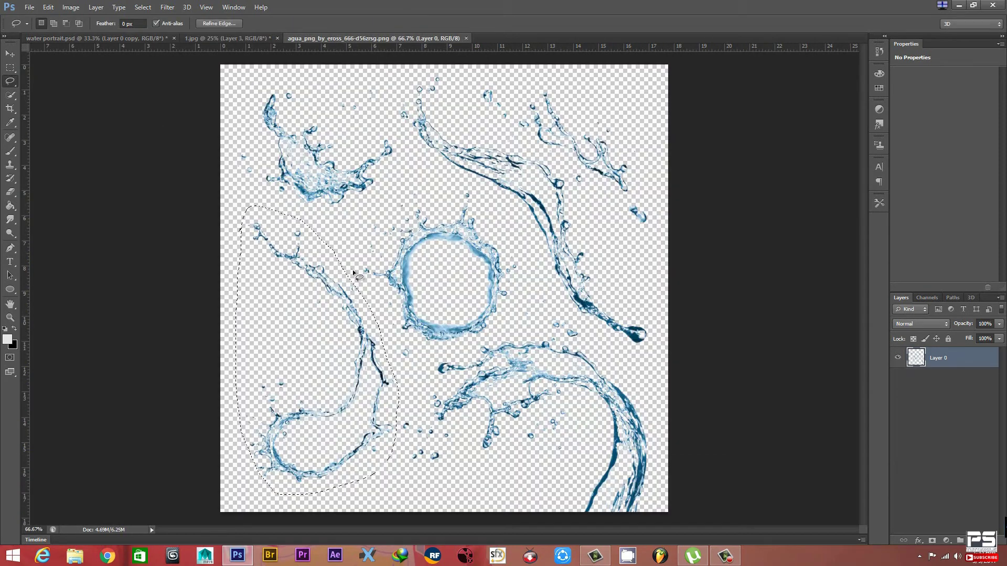
pyautogui.moveTo(384, 199)
pyautogui.mouseDown()
pyautogui.moveTo(370, 287)
pyautogui.moveTo(387, 199)
pyautogui.mouseUp()
pyautogui.hotkey('ctrl', 'c')
pyautogui.click(223, 40)
pyautogui.hotkey('ctrl', 'v')
pyautogui.hotkey('ctrl', 't')
# - Move the ring above the head, enlarge it to about 141%, and warp it to fit
pyautogui.moveTo(449, 285)
pyautogui.mouseDown()
pyautogui.moveTo(441, 162)
pyautogui.moveTo(494, 113)
pyautogui.mouseUp()
pyautogui.moveTo(459, 148); pyautogui.dragTo(454, 110)
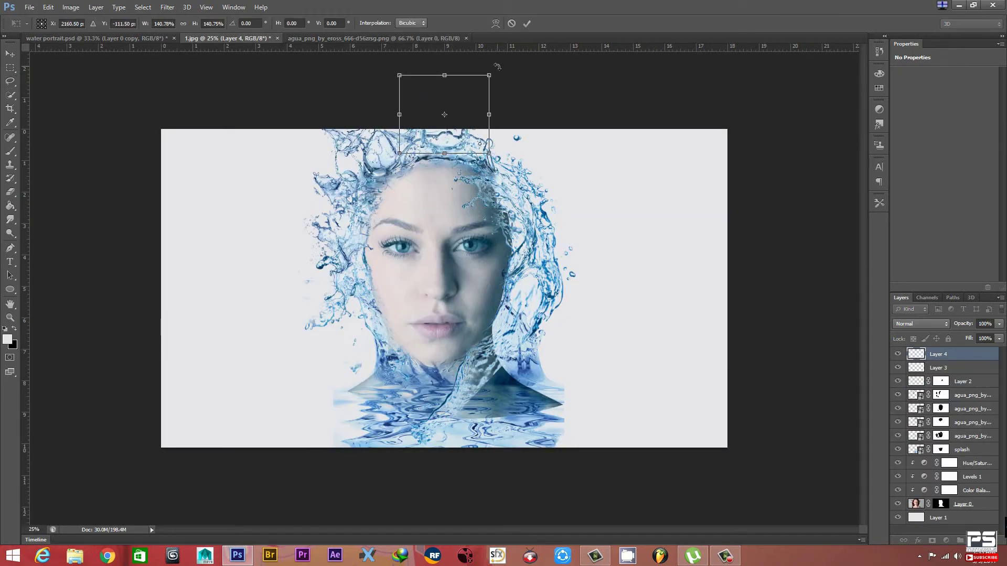
pyautogui.rightClick(464, 132)
pyautogui.click(490, 213)
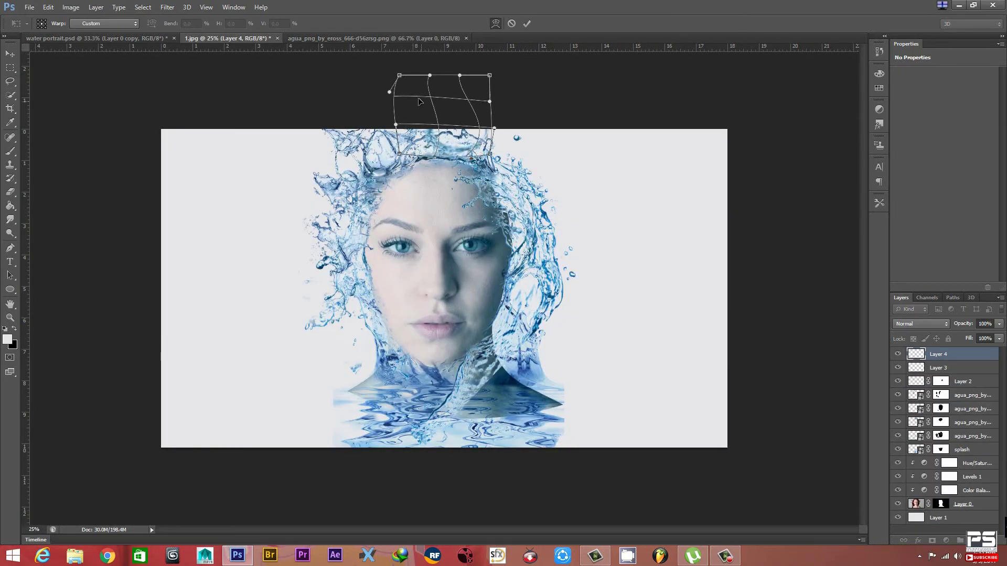
pyautogui.moveTo(418, 98); pyautogui.dragTo(407, 95)
pyautogui.moveTo(489, 139); pyautogui.dragTo(481, 138)
pyautogui.press('Return')
# - Paste the top-left splash from the splash sheet as Layer 5, rotated and moved left of the hair
pyautogui.click(340, 39)
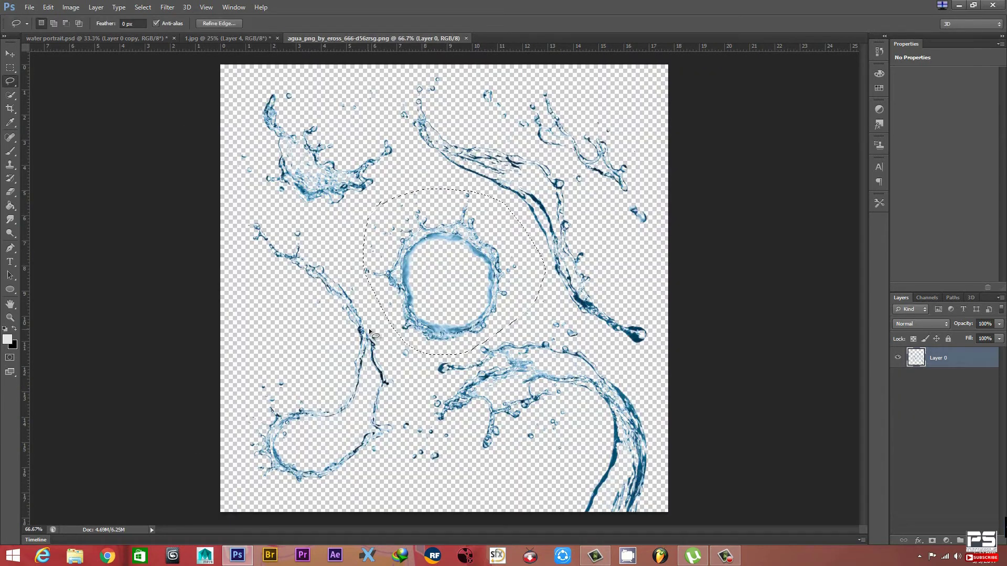
pyautogui.moveTo(287, 209)
pyautogui.mouseDown()
pyautogui.moveTo(239, 110)
pyautogui.moveTo(304, 214)
pyautogui.moveTo(289, 209)
pyautogui.mouseUp()
pyautogui.click(240, 39)
pyautogui.hotkey('ctrl', 'v')
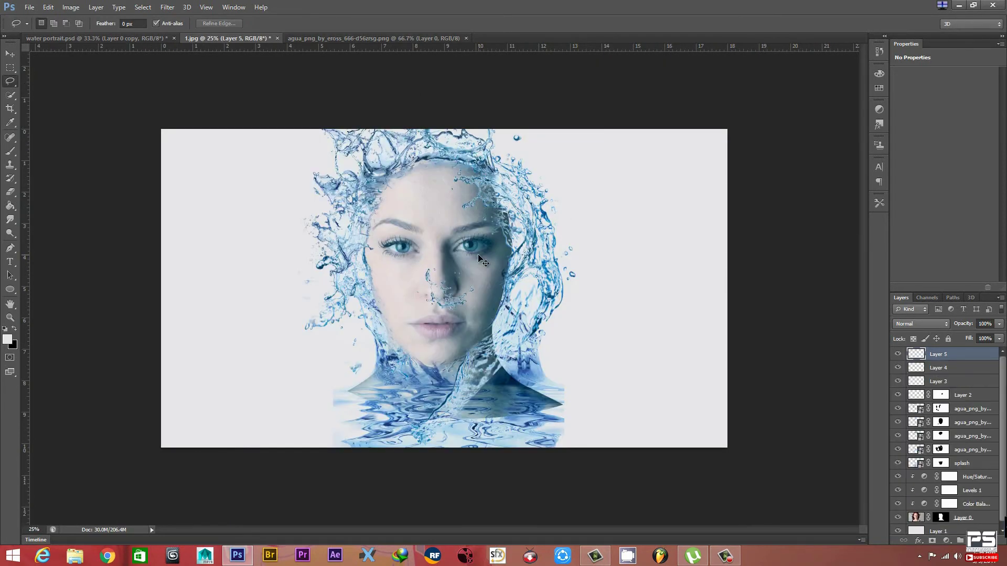
pyautogui.hotkey('ctrl', 't')
pyautogui.moveTo(478, 256)
pyautogui.mouseDown()
pyautogui.moveTo(410, 291)
pyautogui.moveTo(514, 221)
pyautogui.moveTo(341, 216)
pyautogui.moveTo(316, 184)
pyautogui.mouseUp()
# - Warp Layer 5's splash mesh to bend it into shape
pyautogui.rightClick(344, 217)
pyautogui.click(370, 297)
pyautogui.moveTo(315, 226); pyautogui.dragTo(326, 236)
pyautogui.press('Return')
# - Rotate Layer 5 to about 51 degrees and give it a layer mask
pyautogui.hotkey('ctrl', 't')
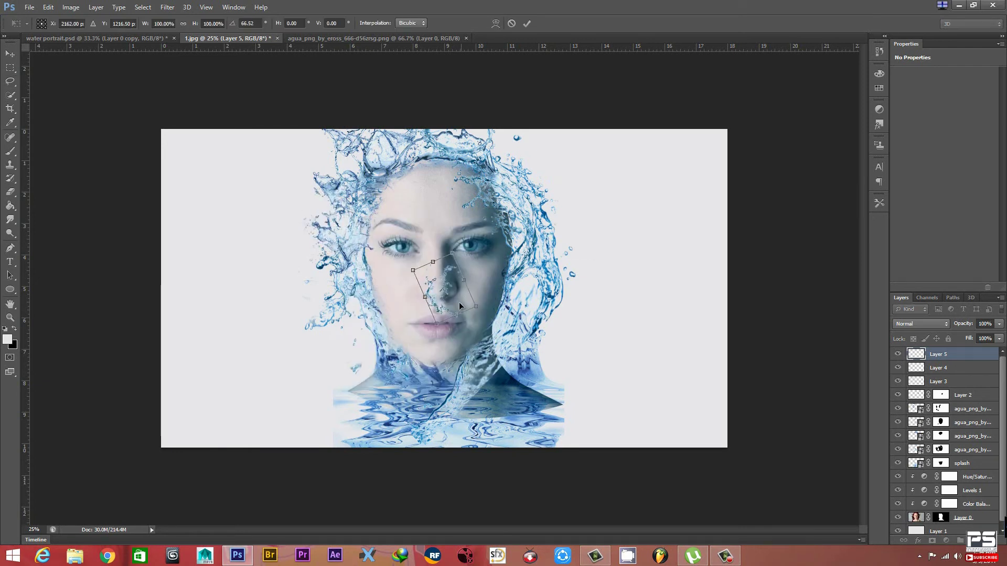
pyautogui.moveTo(362, 208)
pyautogui.mouseDown()
pyautogui.moveTo(375, 250)
pyautogui.moveTo(377, 179)
pyautogui.moveTo(370, 194)
pyautogui.moveTo(393, 178)
pyautogui.moveTo(375, 188)
pyautogui.mouseUp()
pyautogui.press('Return')
pyautogui.click(932, 541)
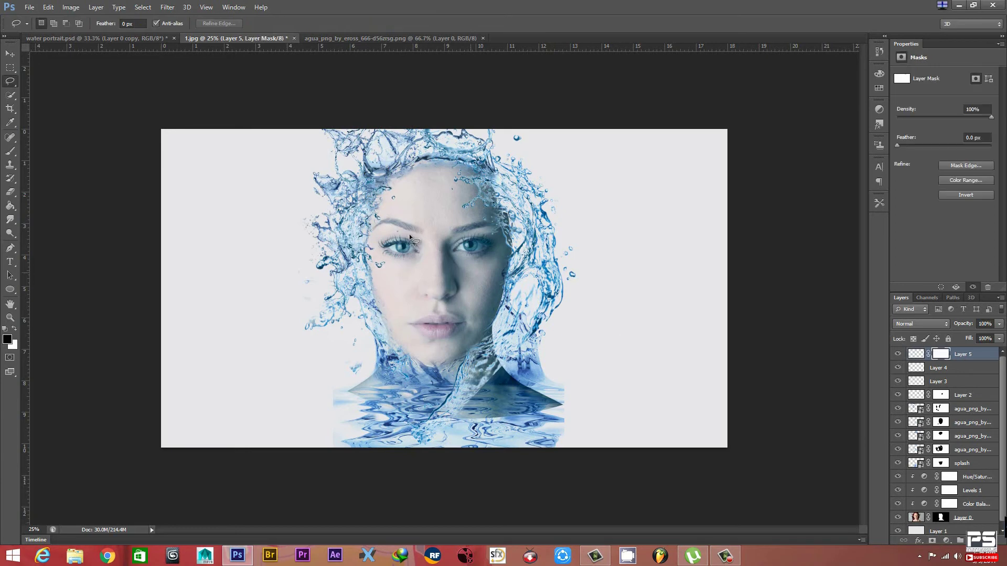
# - Lasso another splash piece in agua_png and paste it into the portrait as Layer 6
pyautogui.press('b')
pyautogui.click(390, 38)
pyautogui.press('l')
pyautogui.moveTo(399, 75)
pyautogui.mouseDown()
pyautogui.moveTo(479, 198)
pyautogui.moveTo(571, 168)
pyautogui.moveTo(401, 77)
pyautogui.mouseUp()
pyautogui.hotkey('ctrl', 'c')
pyautogui.click(236, 38)
pyautogui.hotkey('ctrl', 'v')
# - Flip Layer 6 horizontally, rotate it to about -69 degrees and place it by the left cheek
pyautogui.hotkey('ctrl', 't')
pyautogui.moveTo(603, 222); pyautogui.dragTo(613, 286)
pyautogui.moveTo(483, 267)
pyautogui.mouseDown()
pyautogui.moveTo(549, 222)
pyautogui.moveTo(398, 312)
pyautogui.mouseUp()
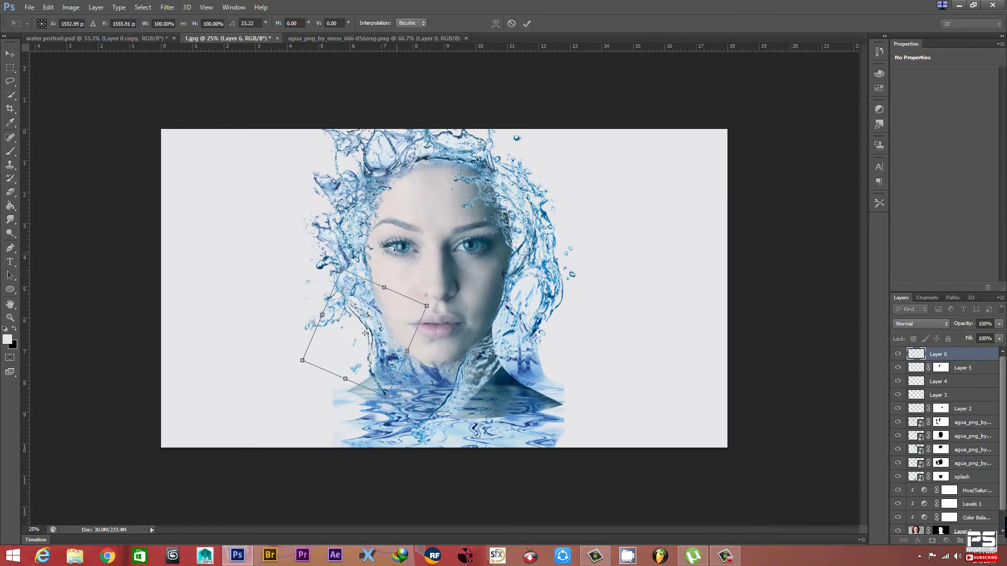
pyautogui.rightClick(396, 311)
pyautogui.click(442, 467)
pyautogui.moveTo(457, 362); pyautogui.dragTo(301, 357)
pyautogui.moveTo(367, 326)
pyautogui.mouseDown()
pyautogui.moveTo(372, 298)
pyautogui.moveTo(376, 337)
pyautogui.moveTo(378, 284)
pyautogui.moveTo(376, 292)
pyautogui.mouseUp()
pyautogui.press('Return')
pyautogui.press('l')
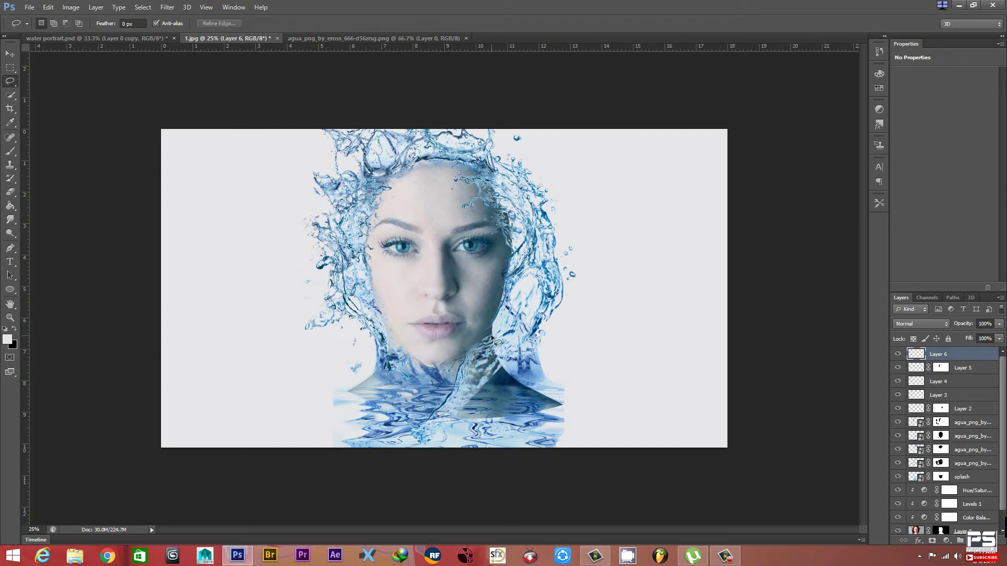
# - Return to the agua_png splash sheet document
pyautogui.moveTo(734, 559)
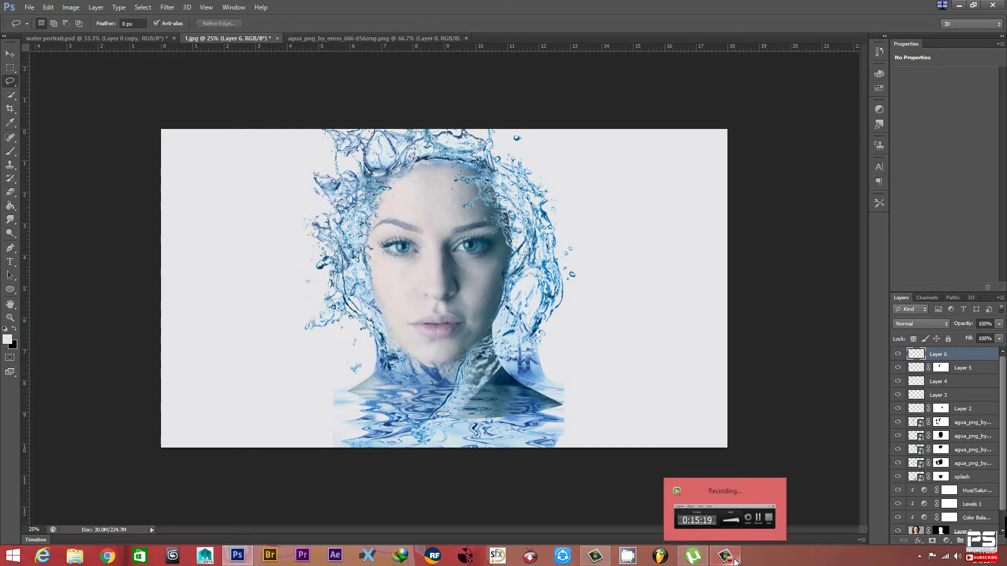
pyautogui.click(735, 560)
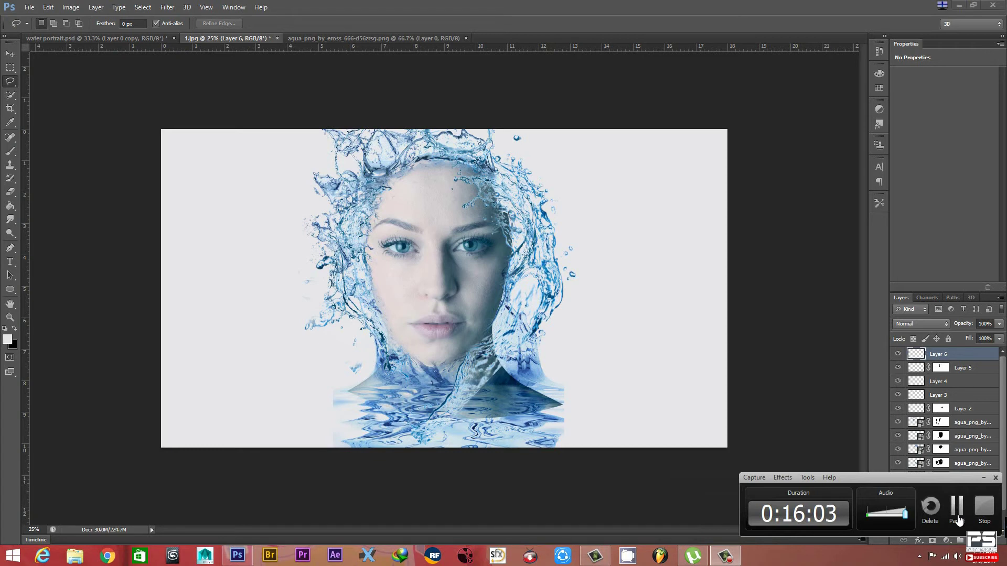
pyautogui.click(959, 519)
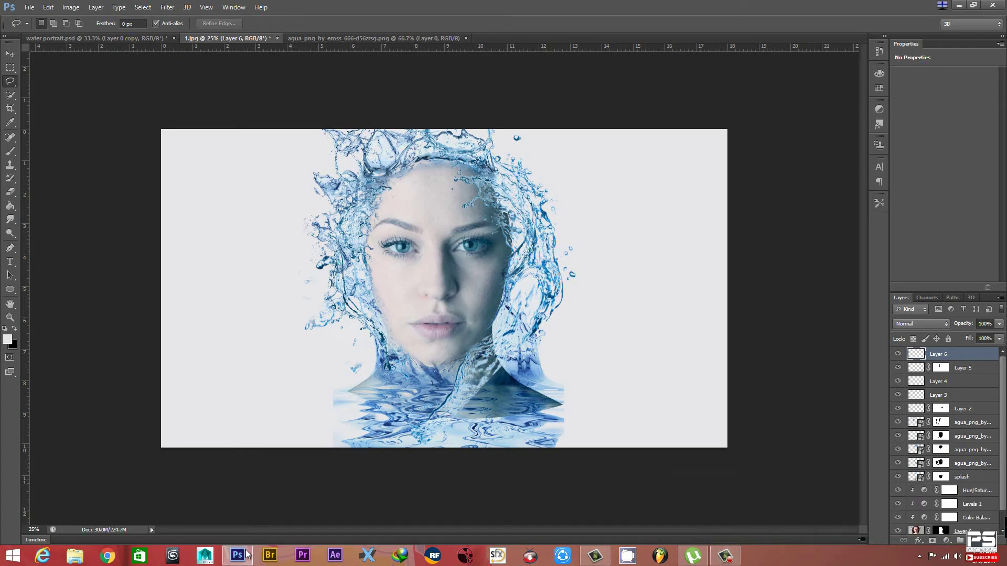
pyautogui.moveTo(240, 560)
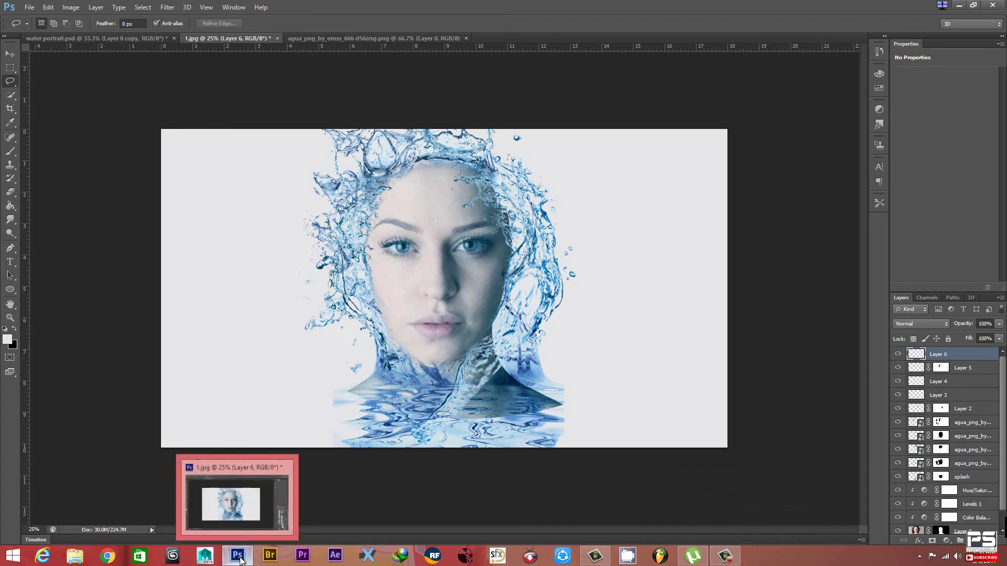
pyautogui.click(335, 38)
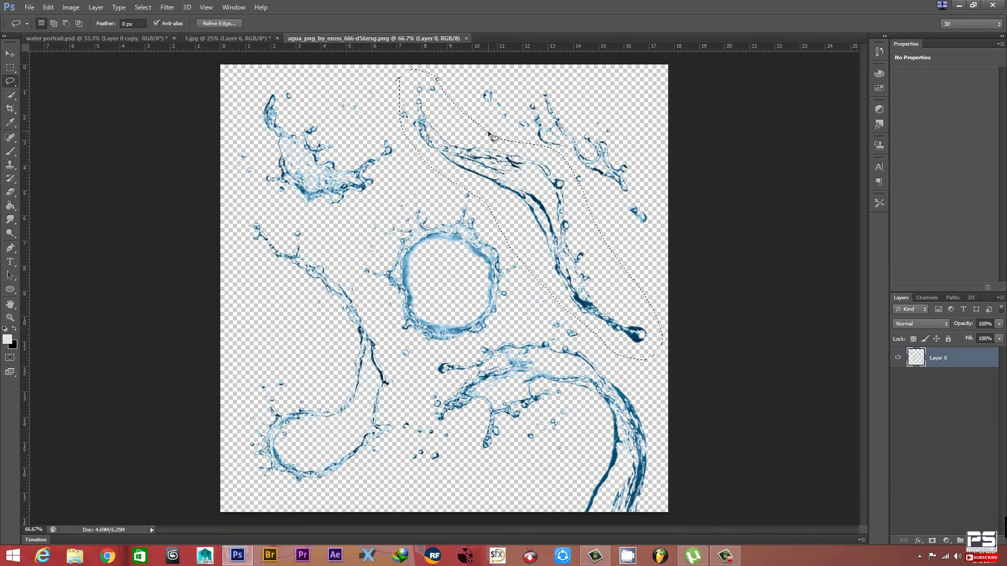
# - Lasso the long curved splash at upper right in agua_png and paste it into the portrait as Layer 7
pyautogui.click(499, 100)
pyautogui.moveTo(665, 246)
pyautogui.mouseDown()
pyautogui.moveTo(648, 158)
pyautogui.moveTo(594, 96)
pyautogui.moveTo(500, 80)
pyautogui.mouseUp()
pyautogui.hotkey('ctrl', 'c')
pyautogui.click(223, 39)
pyautogui.hotkey('ctrl', 'v')
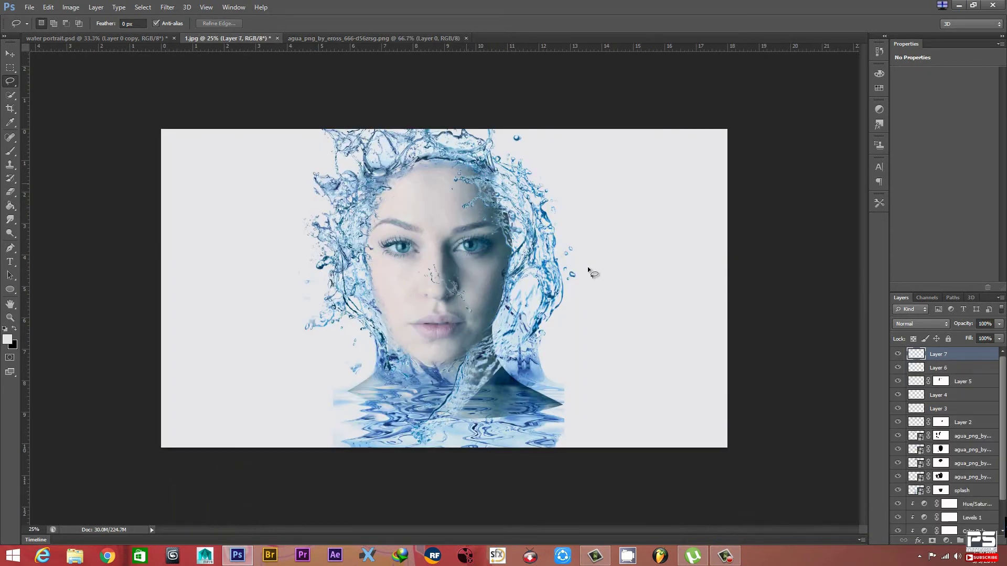
# - Scale Layer 7 to about 247%, rotate it about 39 degrees and set it over the water crown
pyautogui.hotkey('ctrl', 't')
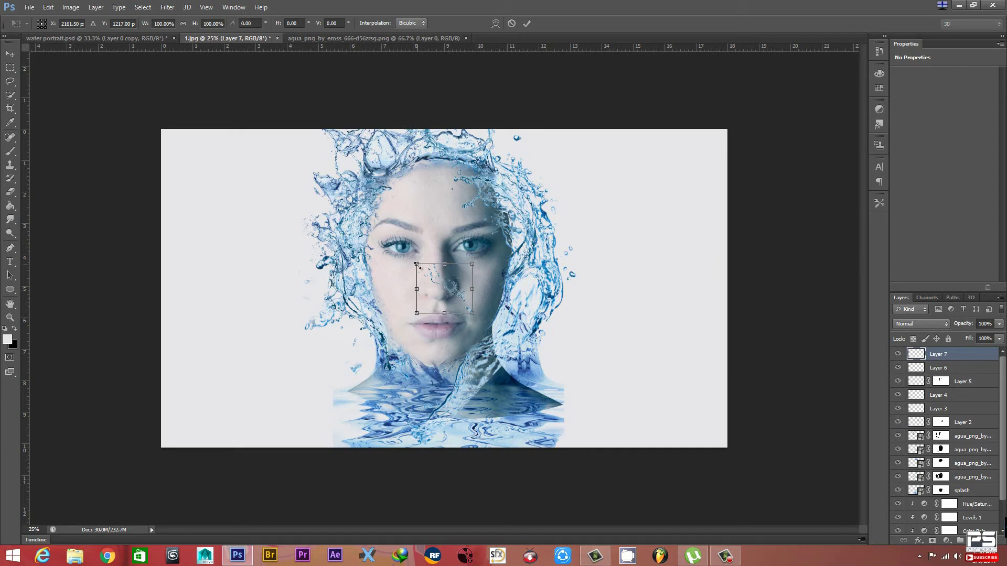
pyautogui.moveTo(414, 262); pyautogui.dragTo(332, 191)
pyautogui.moveTo(434, 234); pyautogui.dragTo(528, 197)
pyautogui.moveTo(585, 146); pyautogui.dragTo(600, 175)
pyautogui.moveTo(529, 183); pyautogui.dragTo(547, 186)
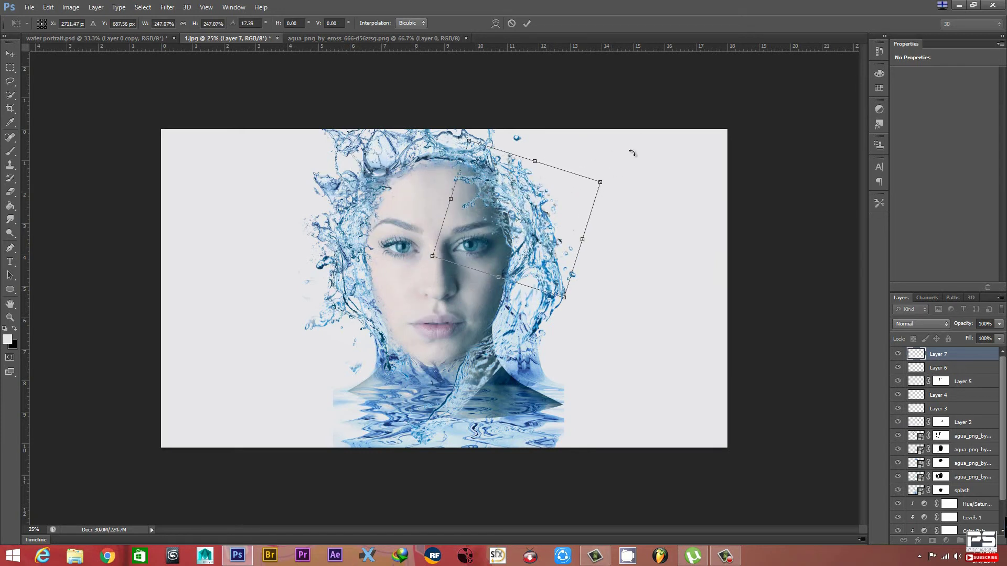
pyautogui.moveTo(632, 152); pyautogui.dragTo(642, 178)
pyautogui.moveTo(528, 188); pyautogui.dragTo(524, 167)
pyautogui.moveTo(630, 172); pyautogui.dragTo(595, 183)
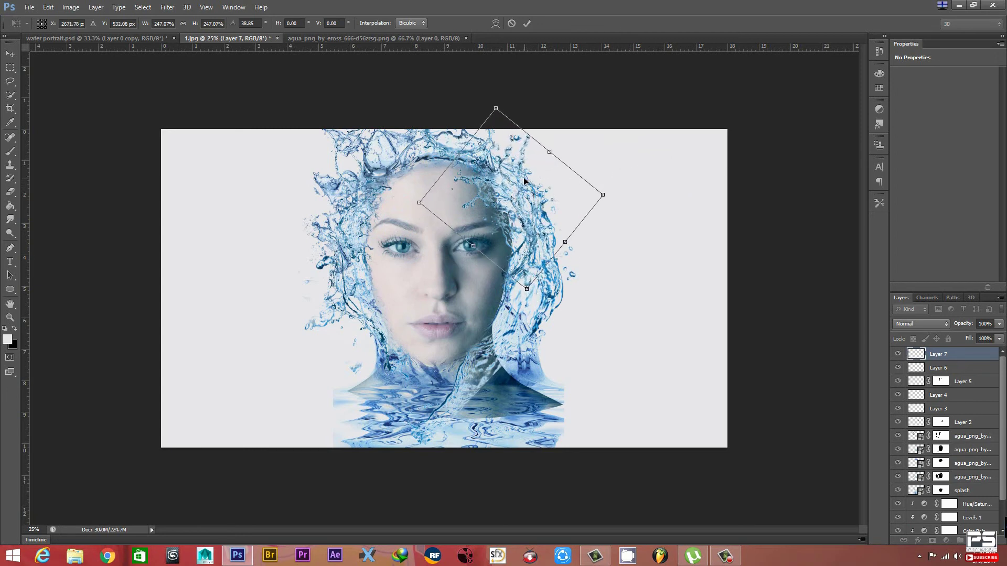
pyautogui.moveTo(526, 183); pyautogui.dragTo(513, 180)
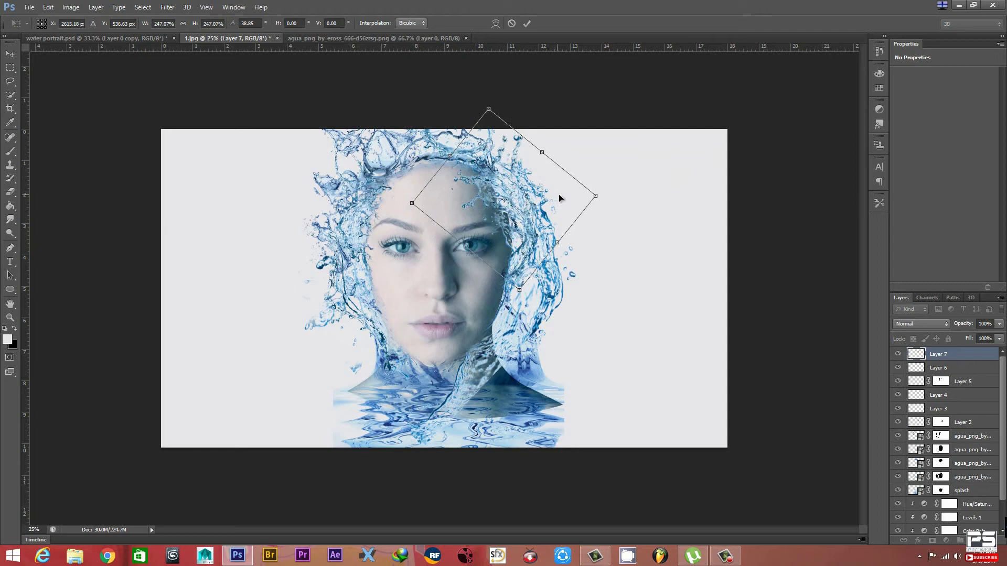
pyautogui.press('Return')
pyautogui.press('l')
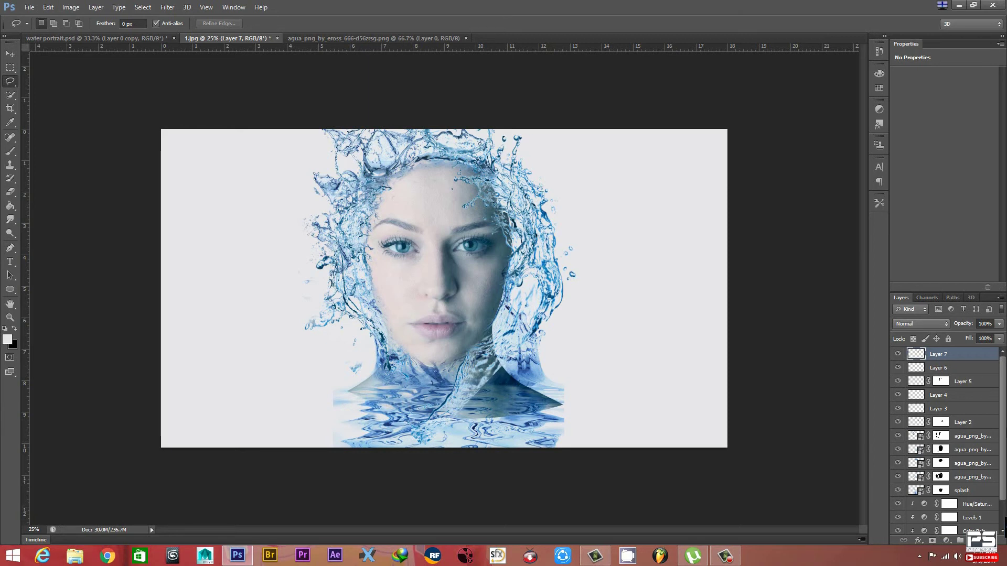
# - Paint black with a soft 250 px brush on Layer 0's mask to hide the neck's dark triangle
pyautogui.moveTo(1004, 468); pyautogui.dragTo(1005, 495)
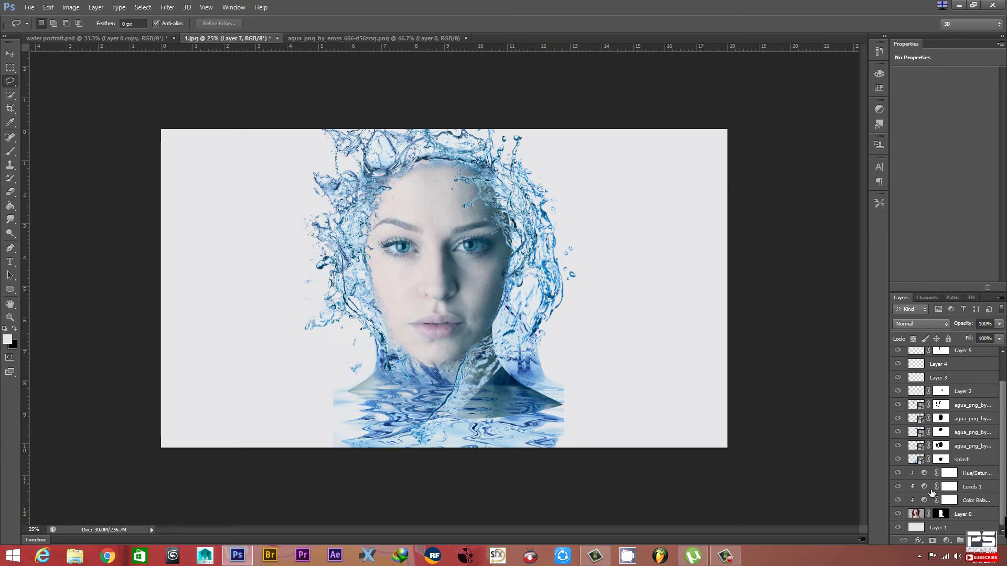
pyautogui.click(940, 514)
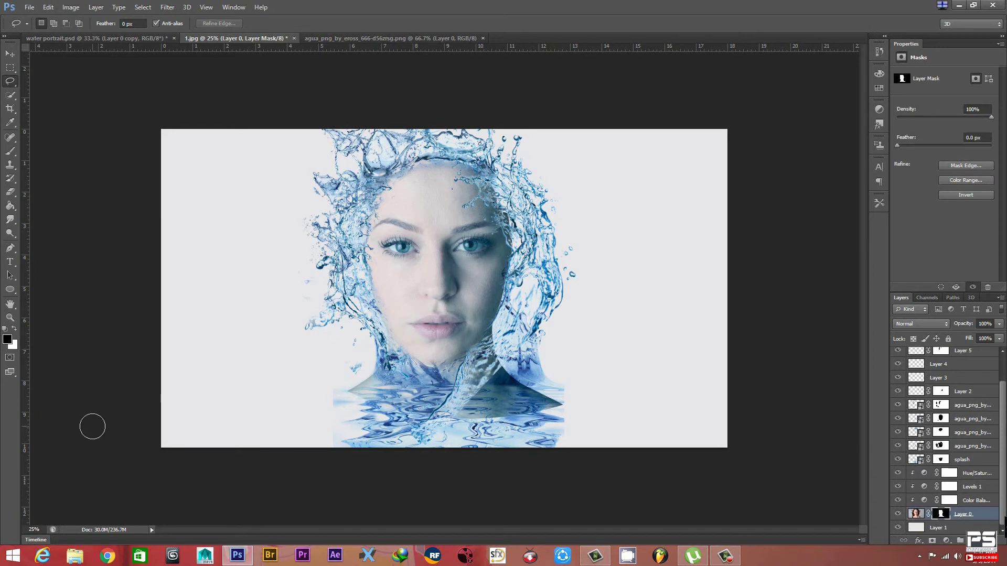
pyautogui.press('b')
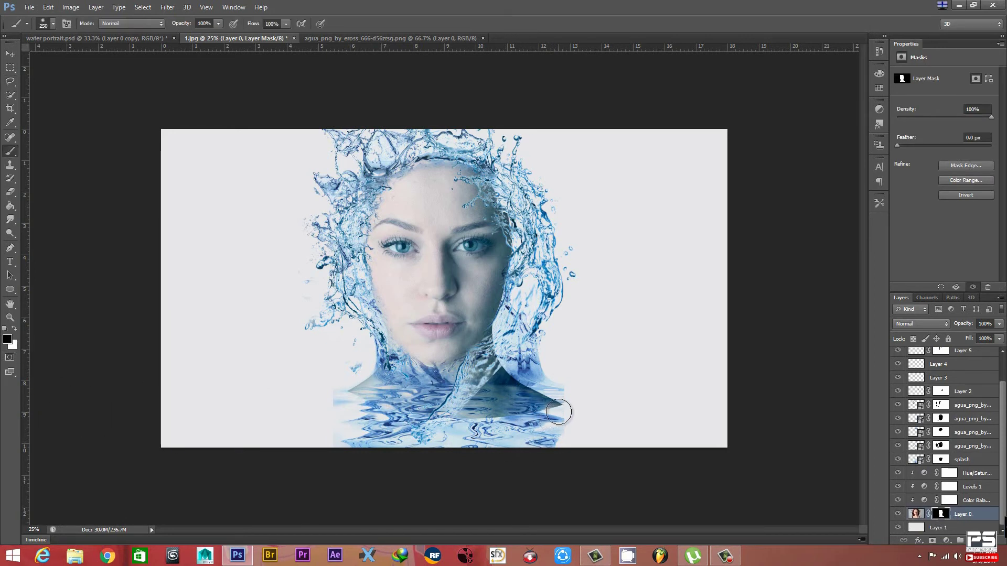
pyautogui.click(54, 24)
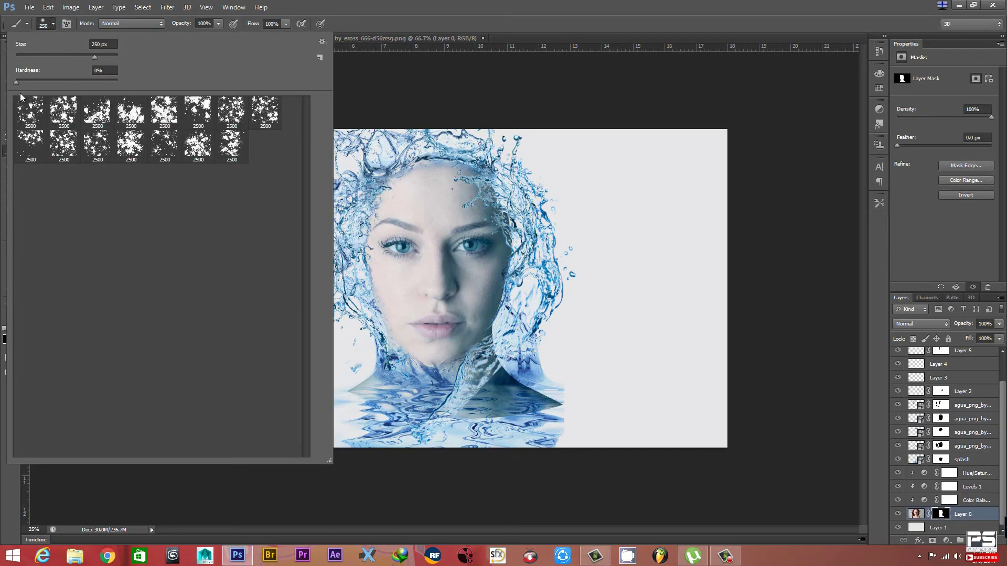
pyautogui.click(53, 24)
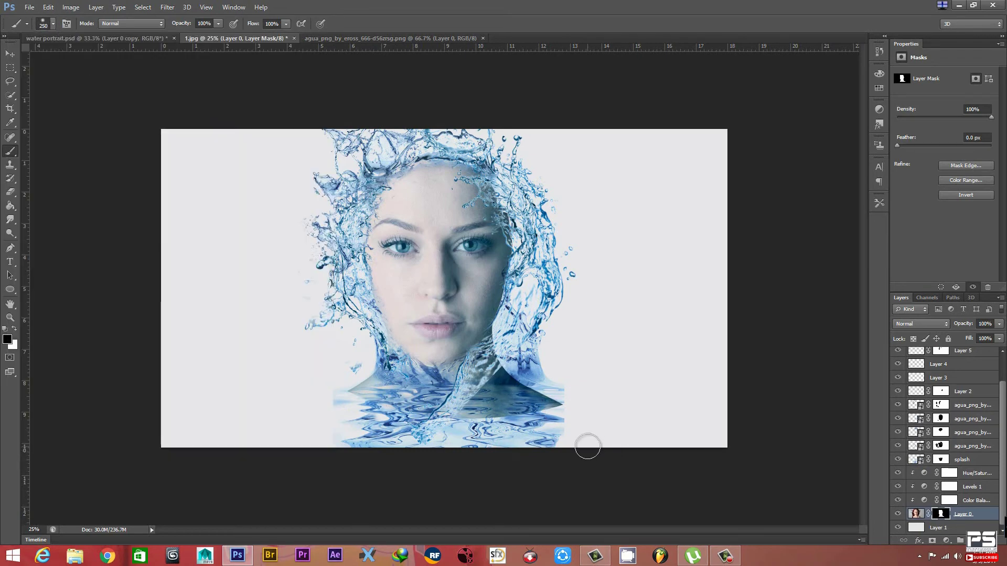
pyautogui.moveTo(561, 406)
pyautogui.mouseDown()
pyautogui.moveTo(514, 360)
pyautogui.moveTo(542, 411)
pyautogui.moveTo(519, 426)
pyautogui.moveTo(483, 421)
pyautogui.mouseUp()
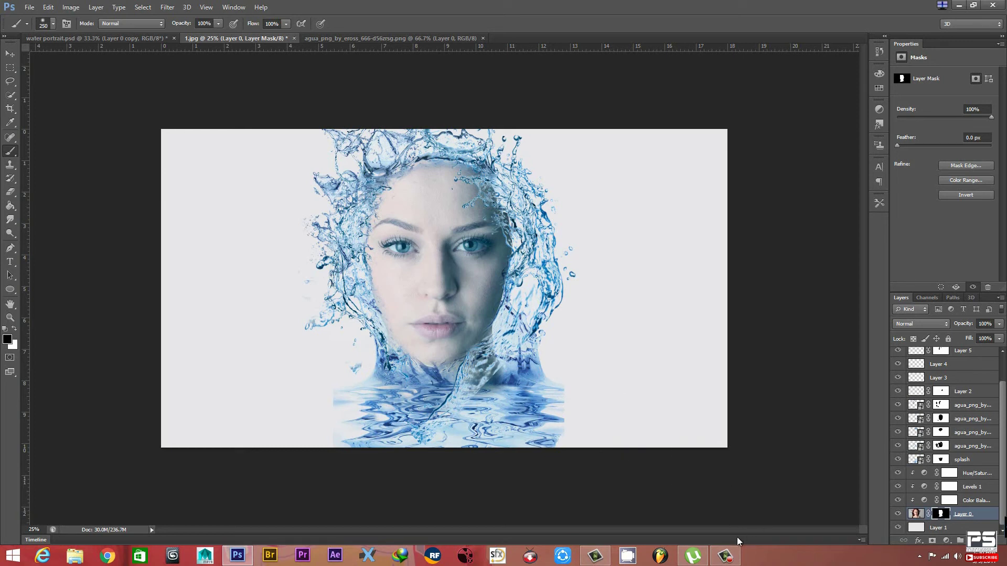
pyautogui.scroll(3, 944, 446)
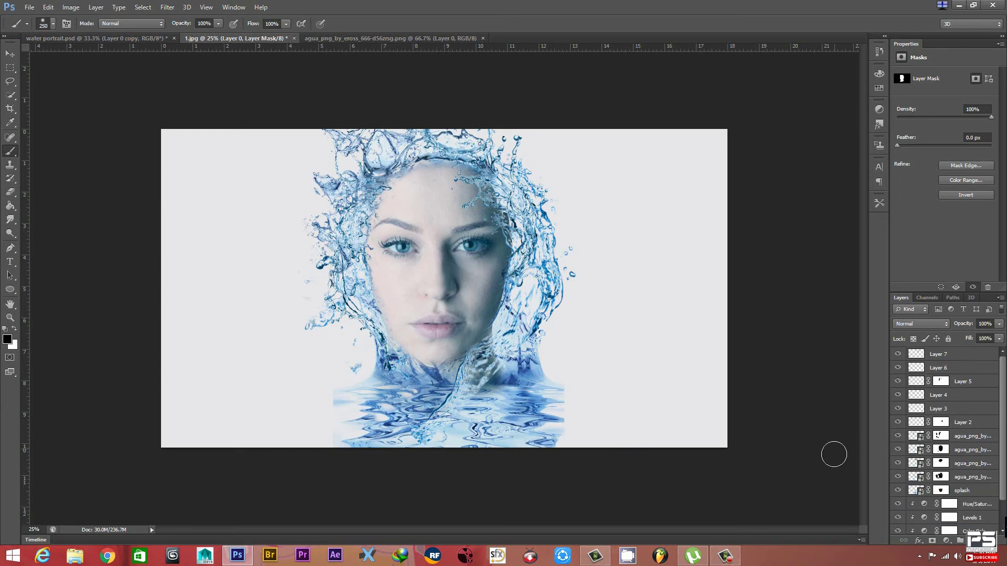
pyautogui.click(726, 562)
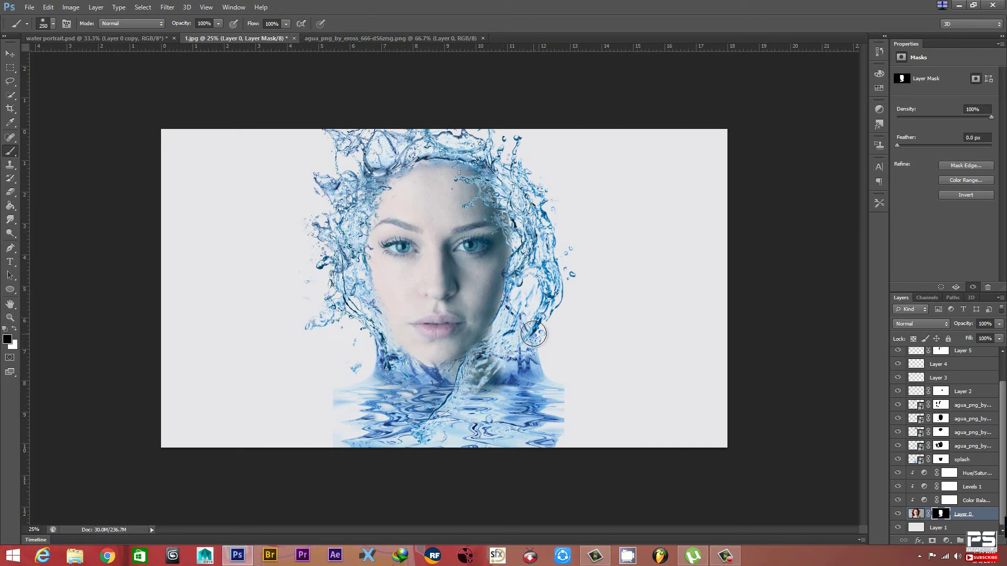
pyautogui.click(360, 41)
# - Lasso another splash piece and turn it roughly upside down at the cheek edge as Layer 8
pyautogui.press('l')
pyautogui.moveTo(347, 225)
pyautogui.mouseDown()
pyautogui.moveTo(231, 81)
pyautogui.moveTo(367, 105)
pyautogui.mouseUp()
pyautogui.moveTo(343, 220); pyautogui.dragTo(345, 223)
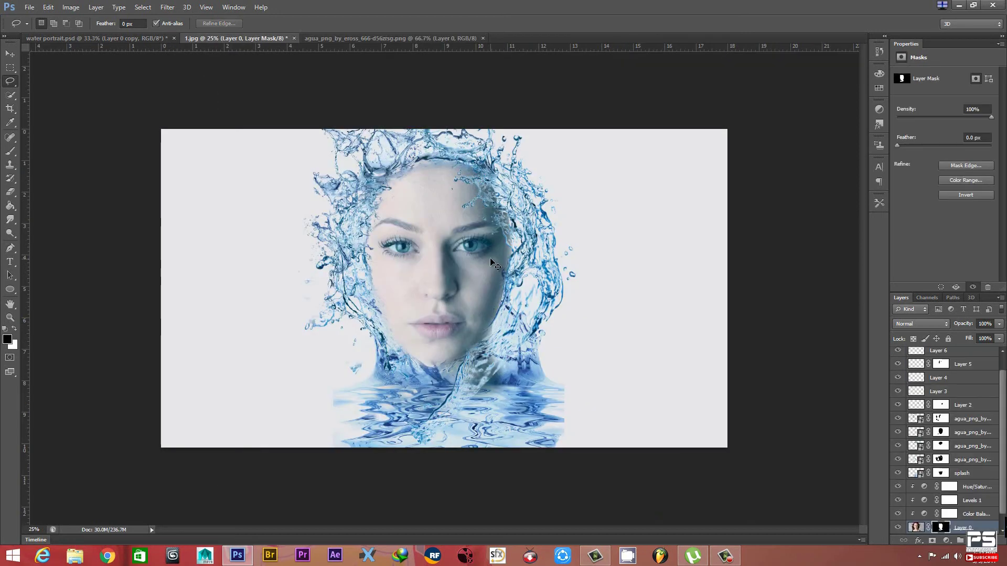
pyautogui.hotkey('ctrl', 't')
pyautogui.moveTo(572, 241); pyautogui.dragTo(355, 358)
pyautogui.moveTo(490, 244); pyautogui.dragTo(524, 288)
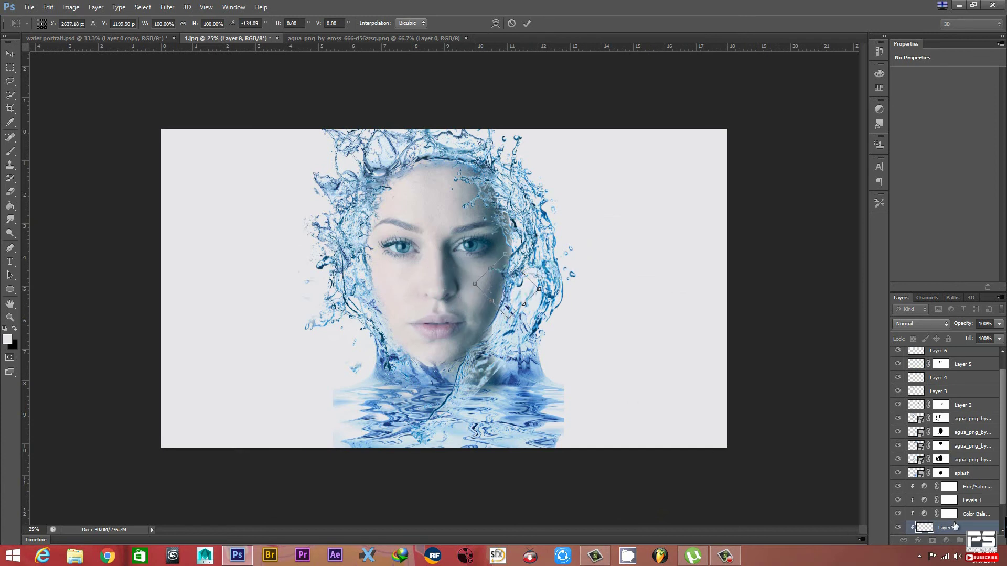
pyautogui.press('Return')
# - Bring Layer 8 to the top of the stack, rotate it about 17 degrees and enlarge it to 226%
pyautogui.moveTo(952, 525); pyautogui.dragTo(952, 357)
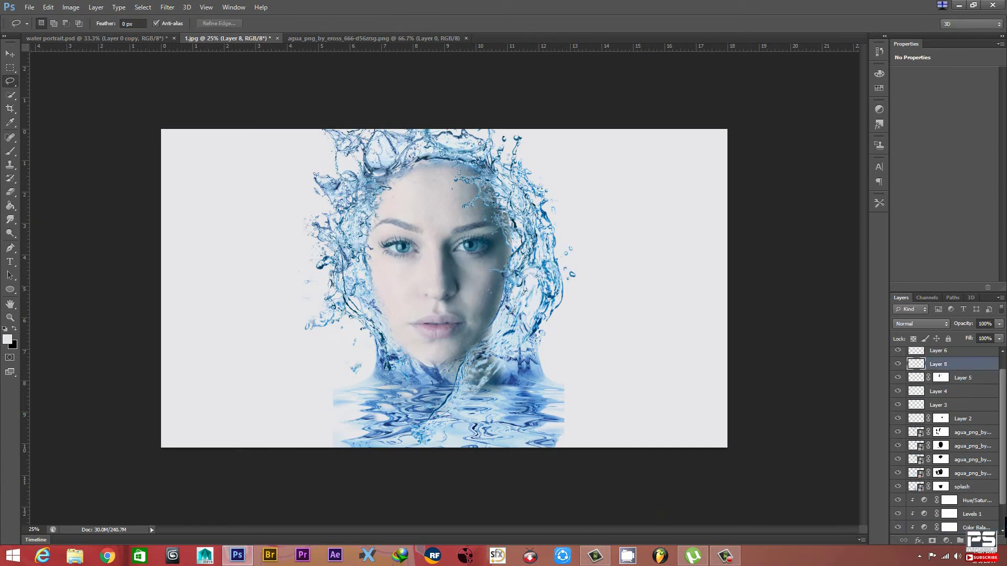
pyautogui.scroll(2, 1004, 402)
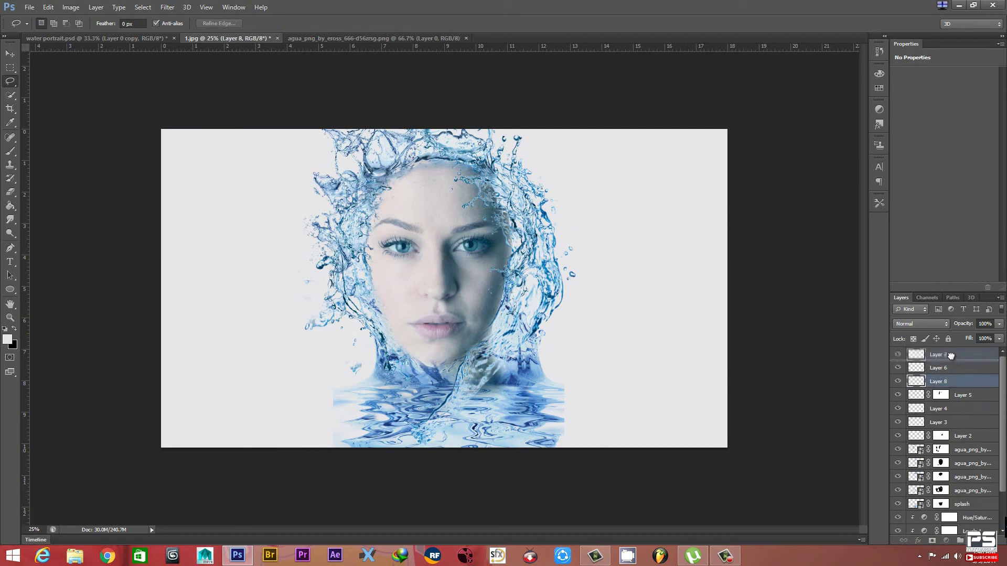
pyautogui.hotkey('ctrl', ']')
pyautogui.hotkey('ctrl', ']')
pyautogui.hotkey('ctrl', 't')
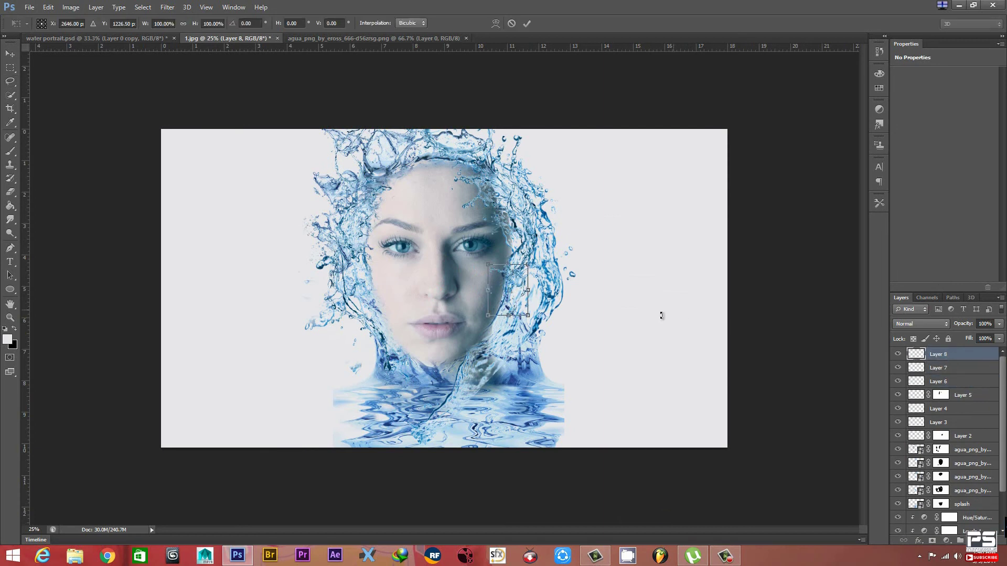
pyautogui.moveTo(636, 252); pyautogui.dragTo(636, 290)
pyautogui.moveTo(520, 281); pyautogui.dragTo(466, 196)
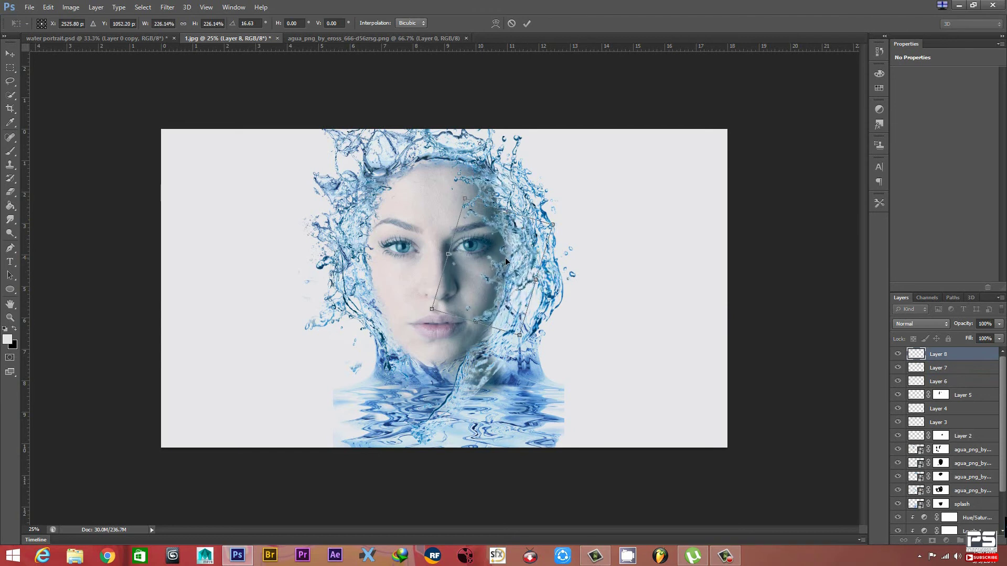
pyautogui.moveTo(509, 259); pyautogui.dragTo(508, 297)
# - Warp Layer 8's splash into a curve along the right cheek and neck, then add a layer mask
pyautogui.rightClick(512, 307)
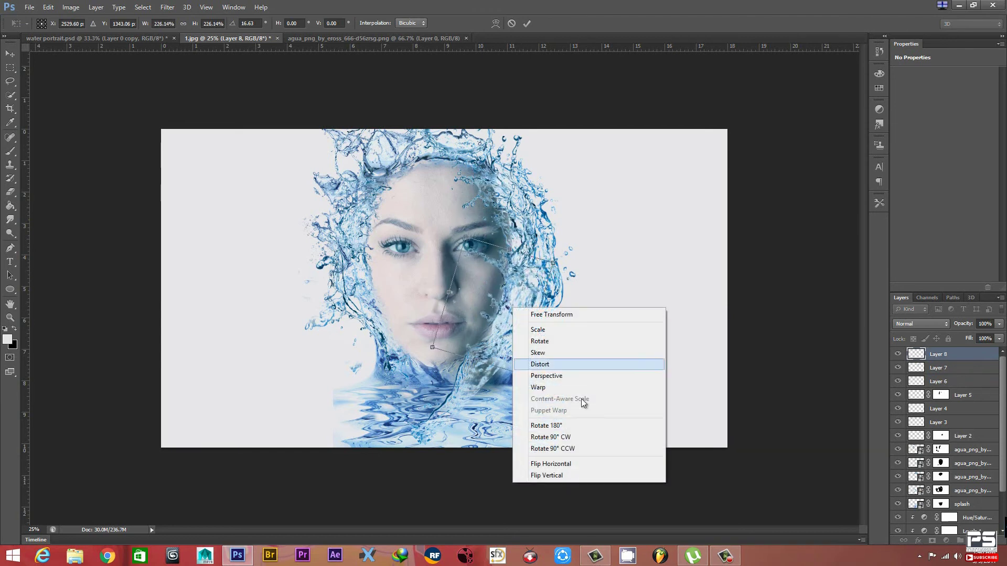
pyautogui.click(542, 387)
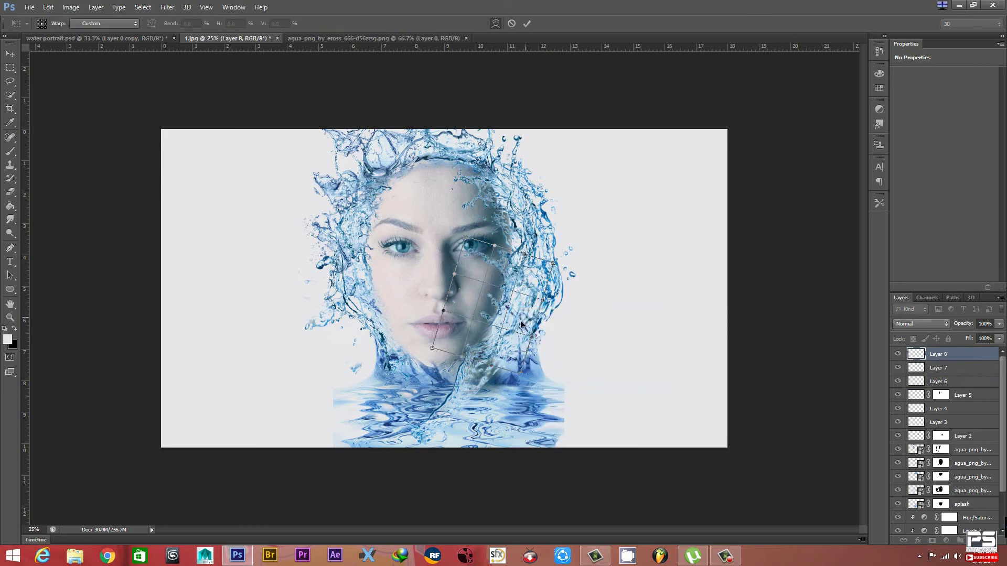
pyautogui.moveTo(520, 321); pyautogui.dragTo(512, 335)
pyautogui.moveTo(466, 237); pyautogui.dragTo(524, 249)
pyautogui.moveTo(496, 320)
pyautogui.mouseDown()
pyautogui.moveTo(501, 331)
pyautogui.moveTo(492, 324)
pyautogui.mouseUp()
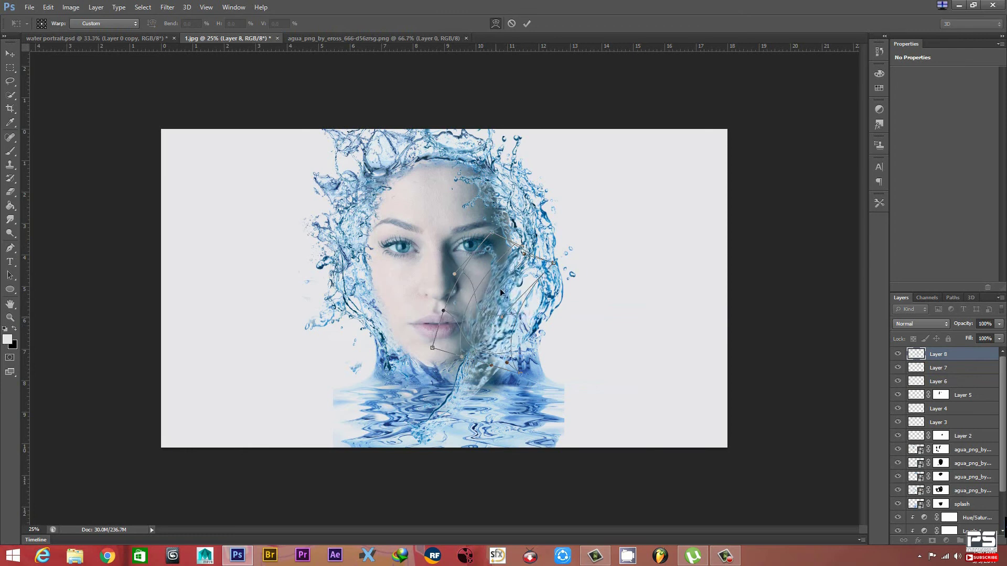
pyautogui.moveTo(499, 288); pyautogui.dragTo(517, 285)
pyautogui.moveTo(491, 232); pyautogui.dragTo(506, 240)
pyautogui.moveTo(498, 310); pyautogui.dragTo(497, 318)
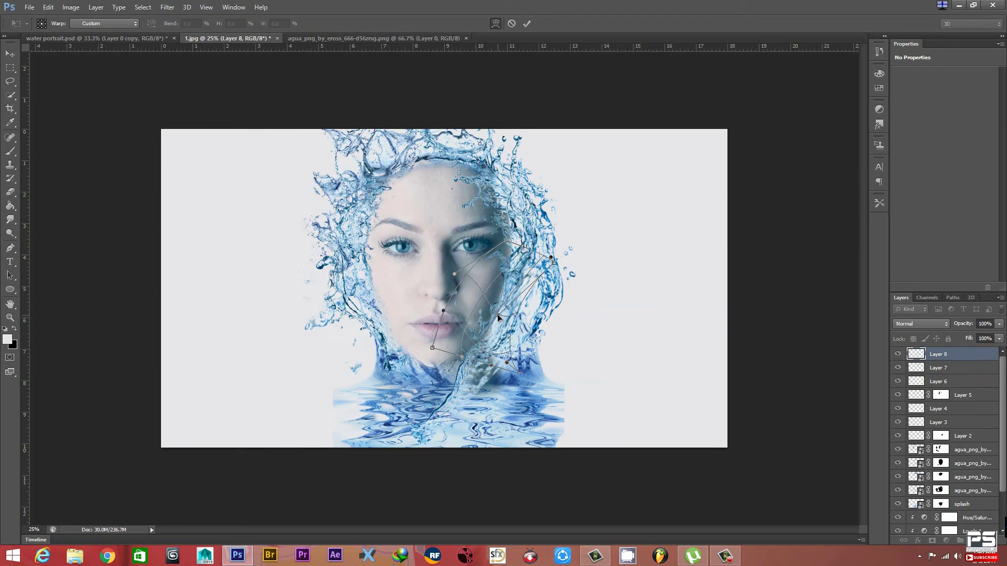
pyautogui.press('Return')
pyautogui.press('l')
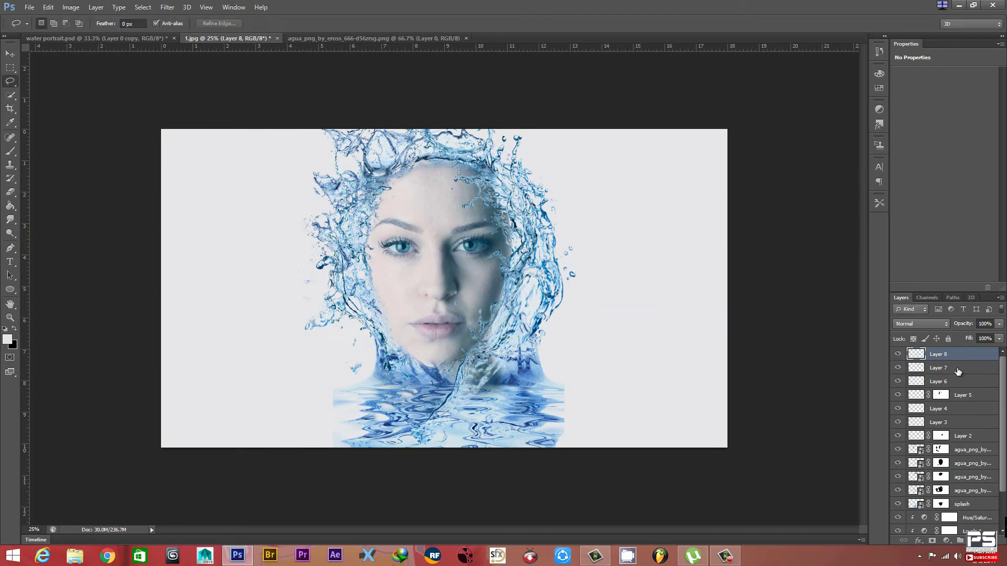
pyautogui.click(933, 541)
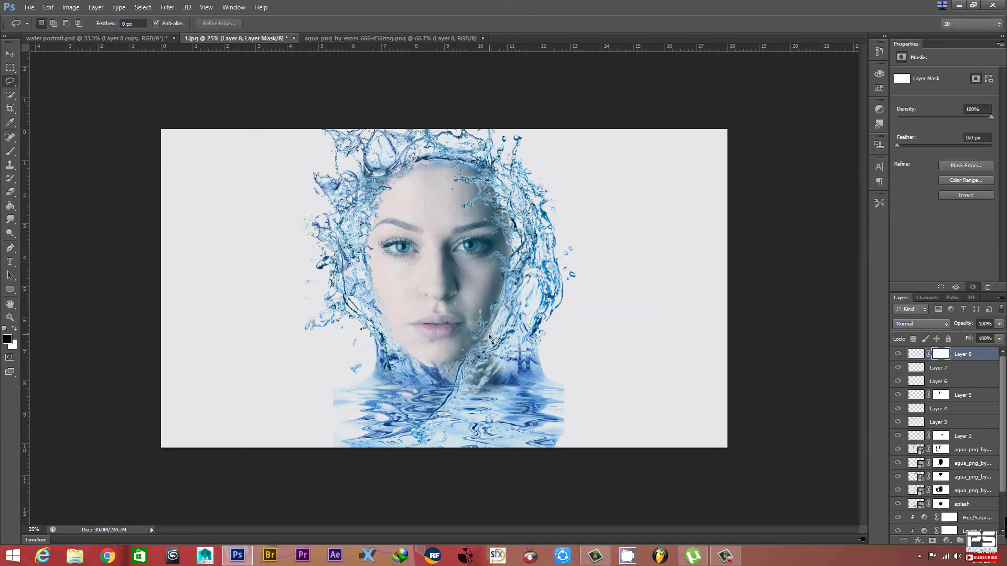
# - Brush black on Layer 8's mask to hide the splash over the right cheek
pyautogui.press('b')
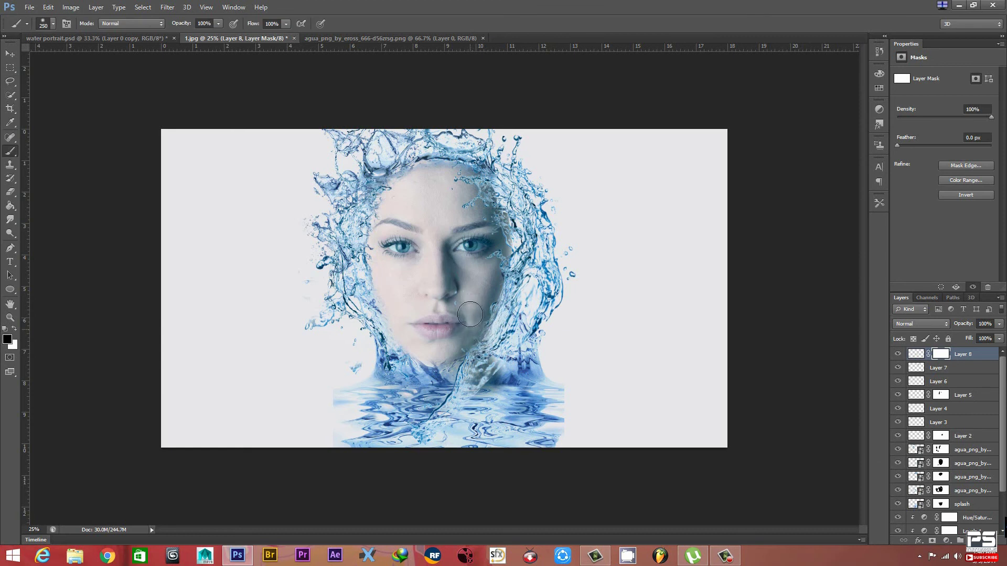
pyautogui.moveTo(470, 314); pyautogui.dragTo(471, 292)
pyautogui.click(407, 39)
pyautogui.press('l')
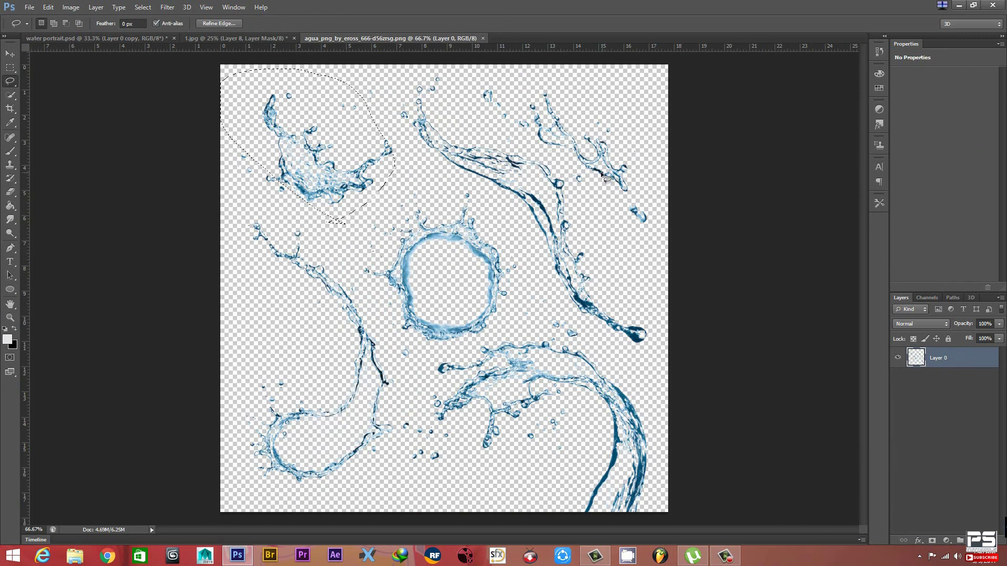
# - Copy the top-left splash piece from agua_png and paste it into the portrait as Layer 9
pyautogui.moveTo(611, 208)
pyautogui.mouseDown()
pyautogui.moveTo(663, 235)
pyautogui.moveTo(618, 216)
pyautogui.mouseUp()
pyautogui.hotkey('ctrl', 'c')
pyautogui.click(236, 38)
pyautogui.hotkey('ctrl', 'v')
# - Enlarge Layer 9 to about 224%, rotate it and position it over the left side of the face
pyautogui.hotkey('ctrl', 't')
pyautogui.moveTo(444, 289); pyautogui.dragTo(372, 271)
pyautogui.moveTo(427, 228)
pyautogui.mouseDown()
pyautogui.moveTo(407, 189)
pyautogui.moveTo(356, 183)
pyautogui.mouseUp()
pyautogui.moveTo(365, 231); pyautogui.dragTo(356, 184)
pyautogui.moveTo(409, 295); pyautogui.dragTo(385, 278)
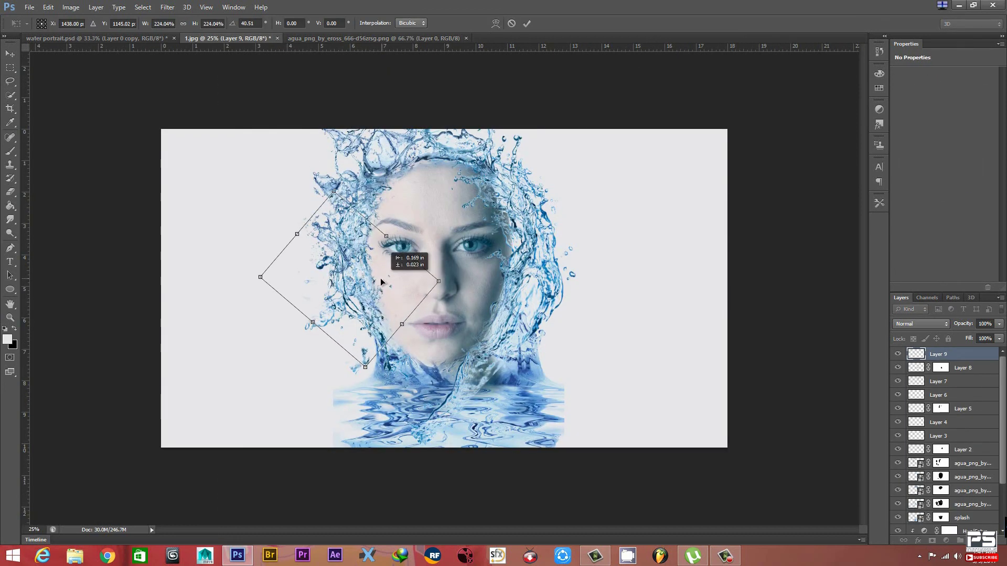
pyautogui.moveTo(381, 282); pyautogui.dragTo(356, 262)
pyautogui.press('Return')
# - Add a layer mask to Layer 9 with black set as the painting colour
pyautogui.press('b')
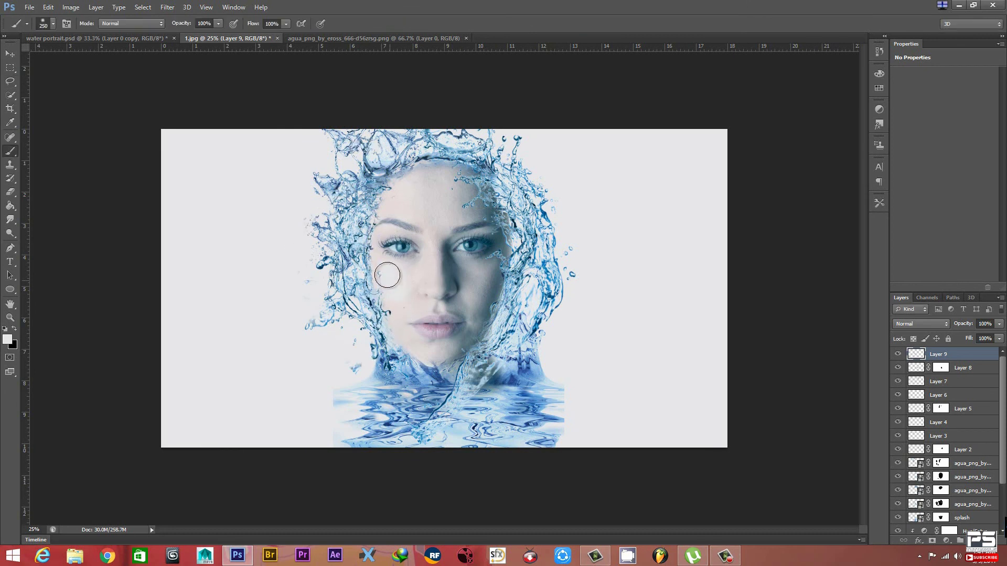
pyautogui.click(932, 540)
pyautogui.press('x')
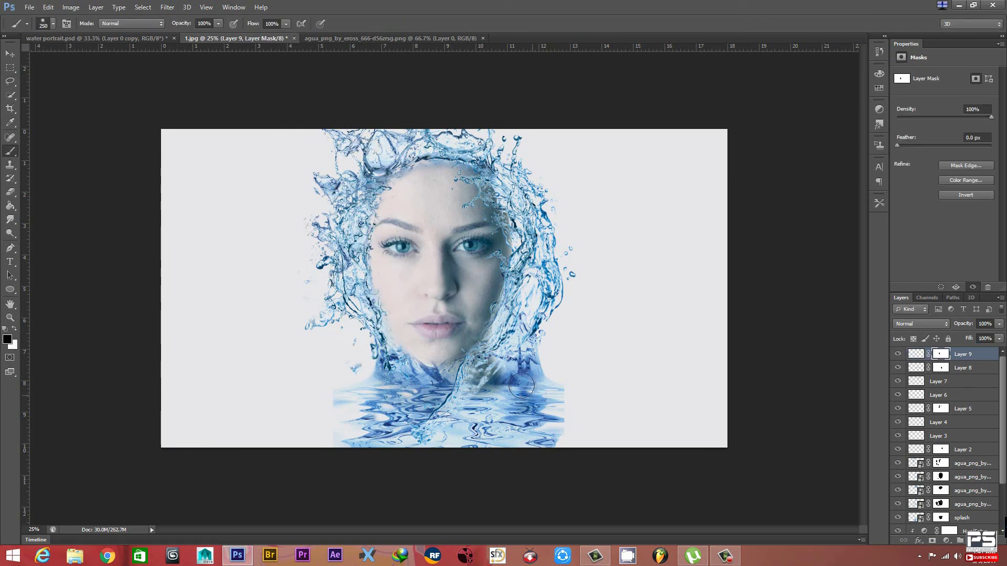
pyautogui.click(734, 562)
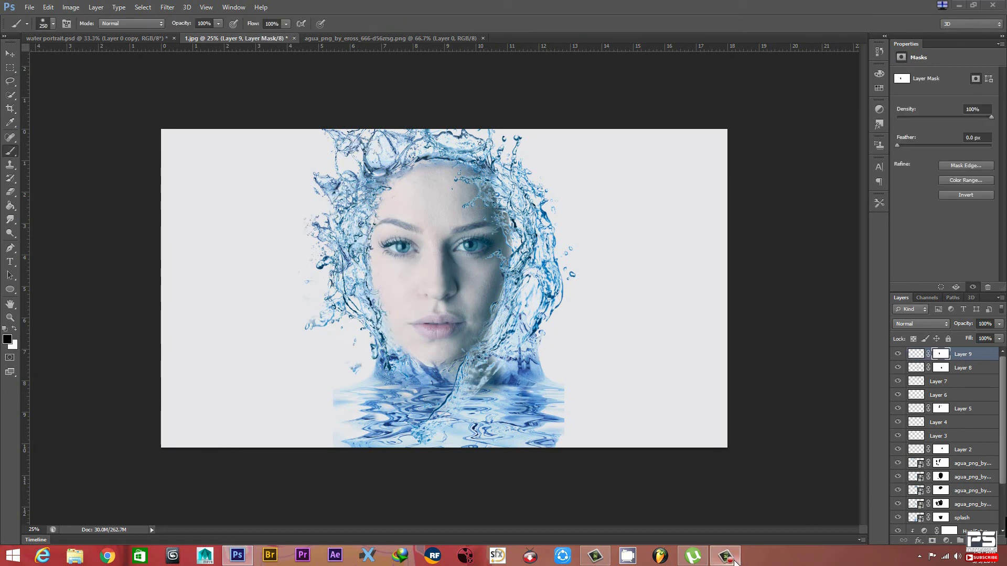
pyautogui.click(734, 562)
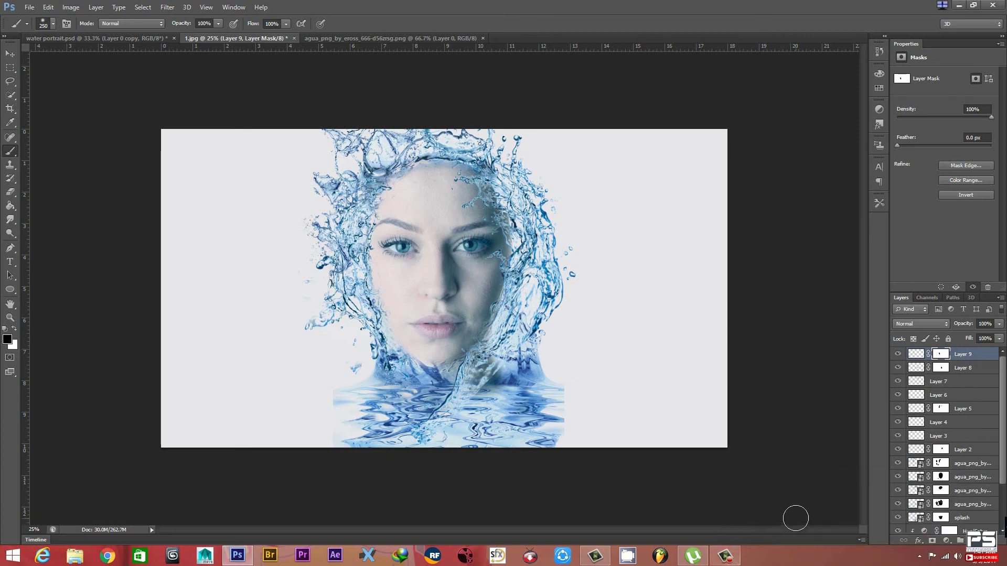
# - Add a Curves adjustment layer and shape an S-curve on the RGB channel for contrast
pyautogui.click(933, 540)
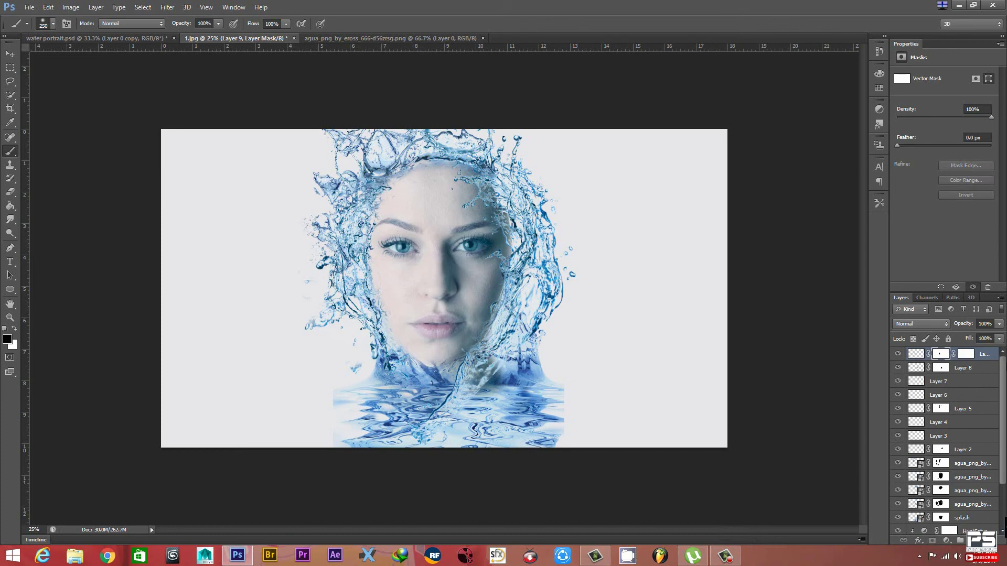
pyautogui.hotkey('ctrl', 'z')
pyautogui.click(946, 540)
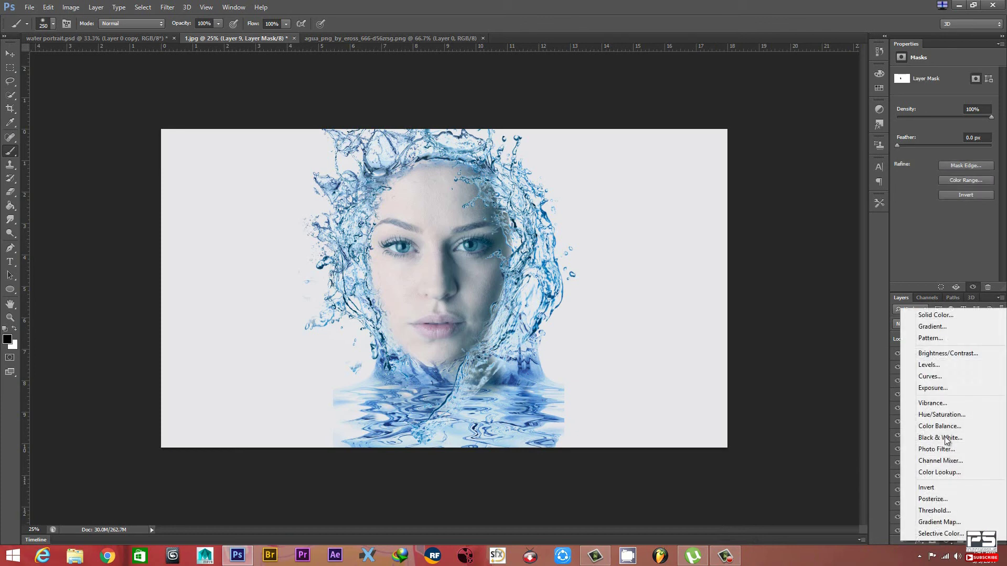
pyautogui.click(930, 376)
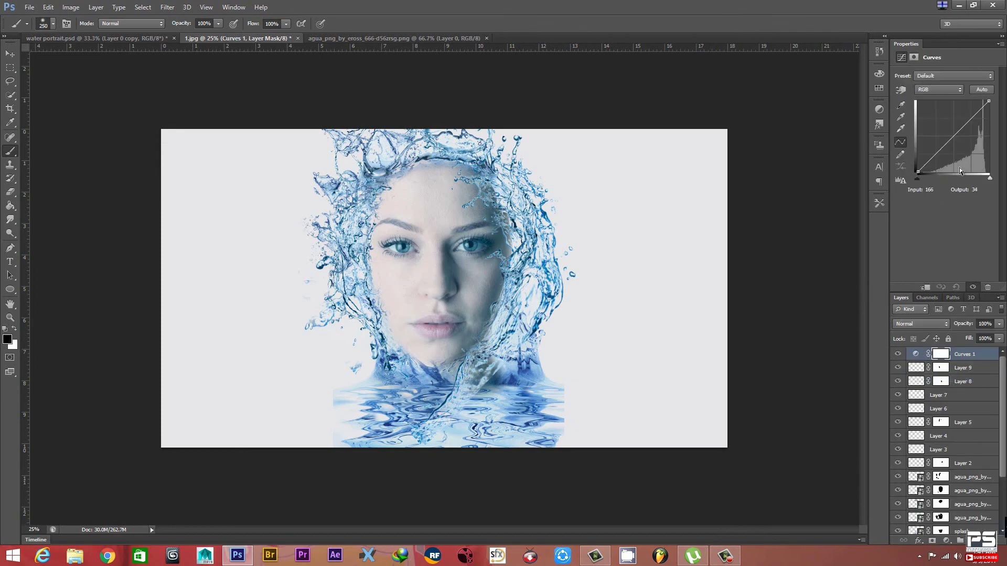
pyautogui.click(936, 152)
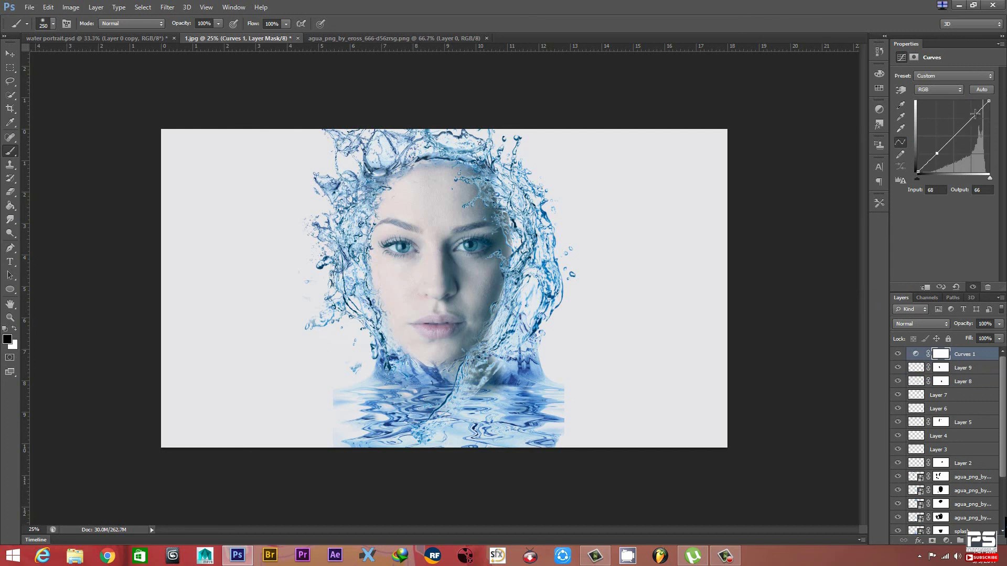
pyautogui.click(972, 117)
pyautogui.moveTo(973, 118); pyautogui.dragTo(970, 114)
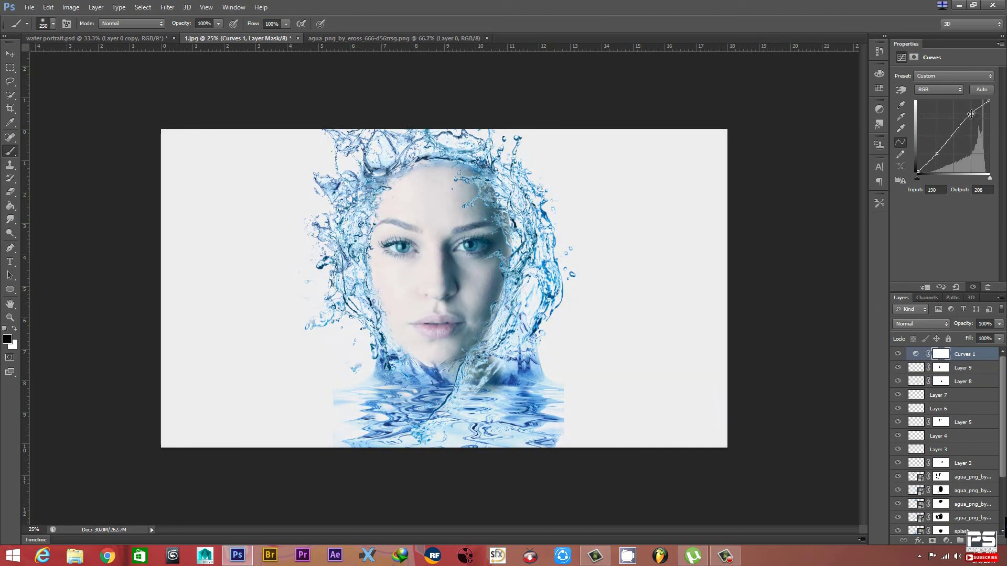
pyautogui.moveTo(936, 153); pyautogui.dragTo(937, 155)
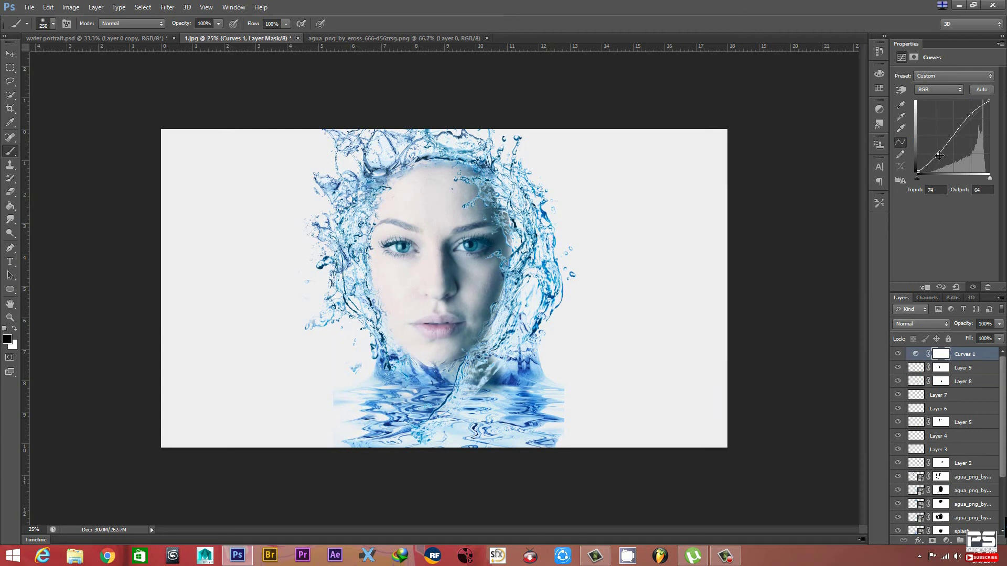
# - Set the Curves Red channel to map 0 to 21 and 255 to 227 for a cyan tint
pyautogui.click(950, 90)
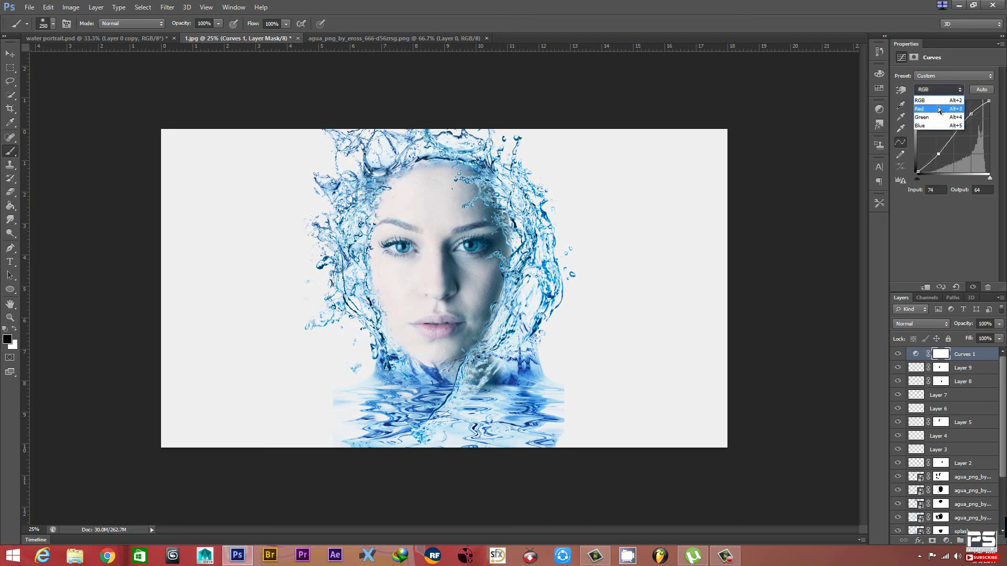
pyautogui.click(938, 108)
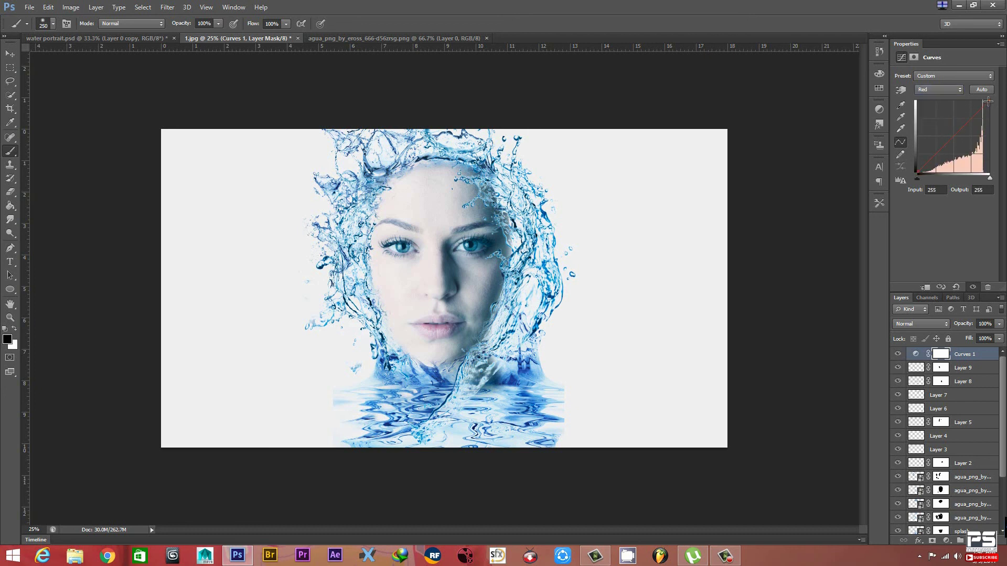
pyautogui.moveTo(987, 101); pyautogui.dragTo(989, 110)
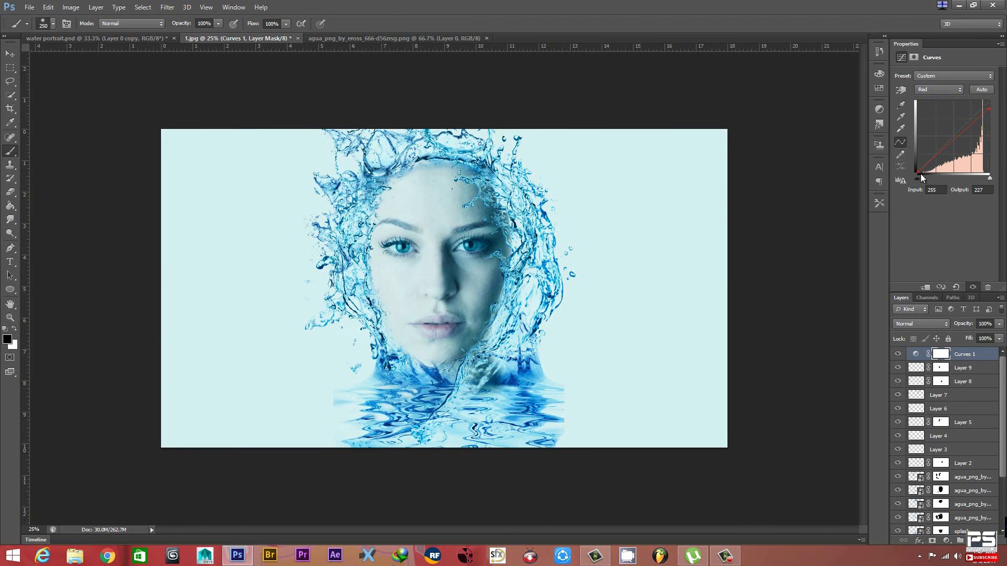
pyautogui.moveTo(917, 173); pyautogui.dragTo(917, 168)
pyautogui.moveTo(917, 169); pyautogui.dragTo(917, 166)
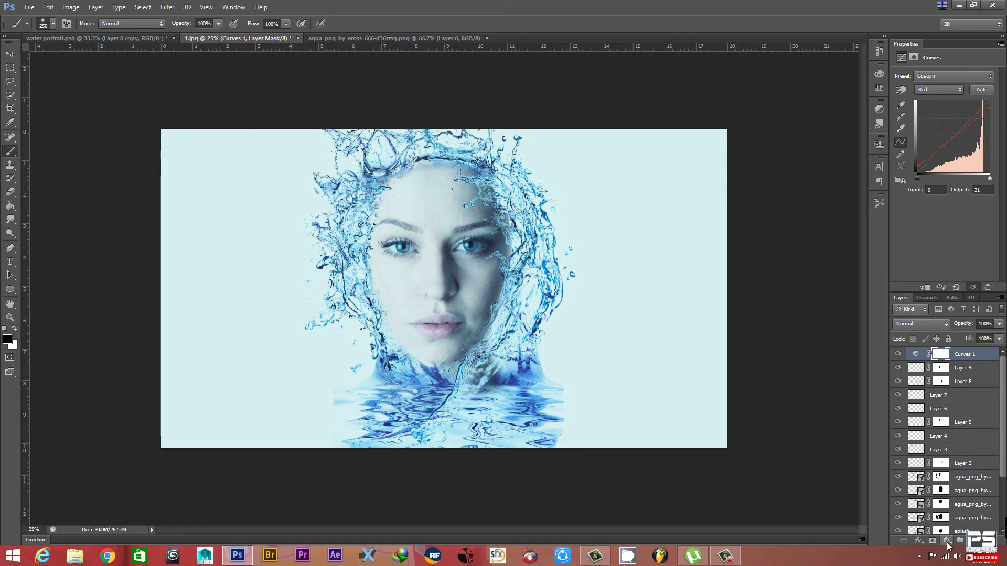
pyautogui.click(947, 542)
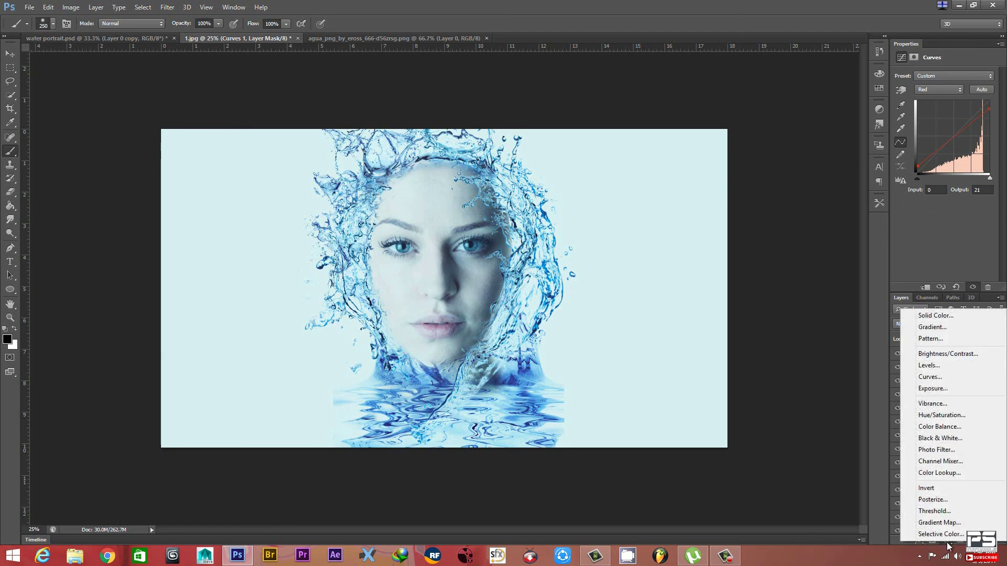
# - Add a Vibrance adjustment layer with Vibrance set to 80
pyautogui.click(934, 404)
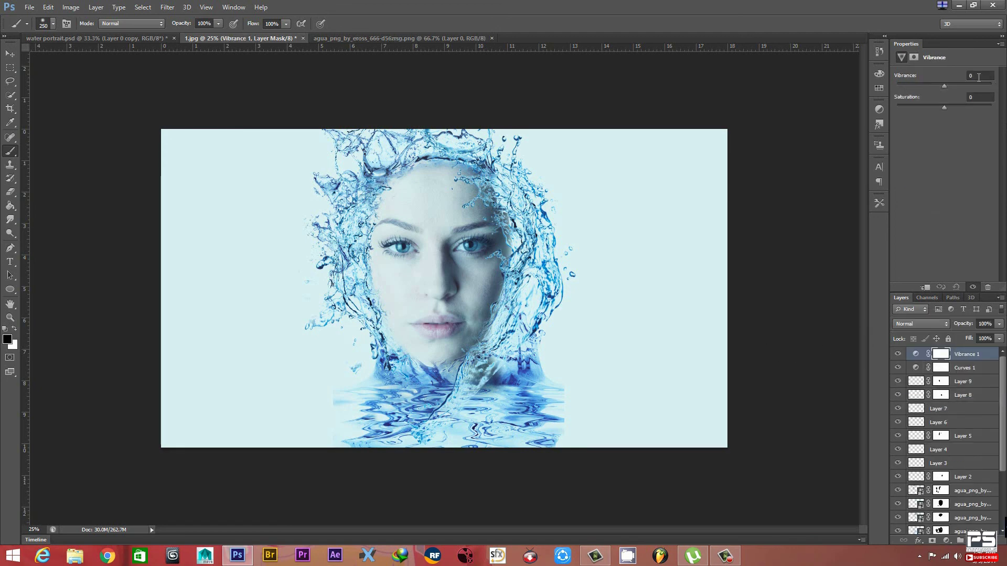
pyautogui.click(978, 75)
pyautogui.write('80')
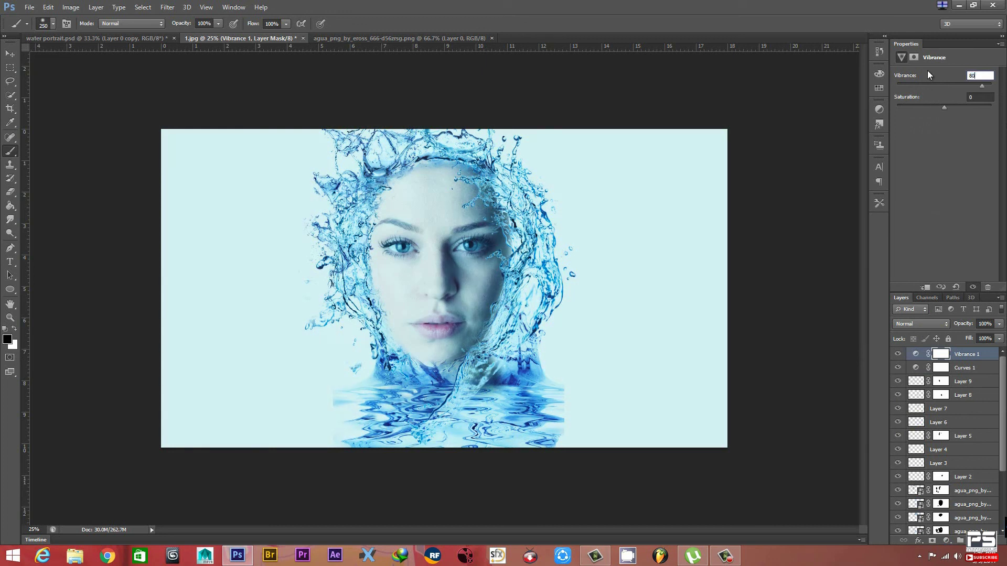
# - Add a point to Curves 1's RGB curve mapping input 168 to 210
pyautogui.click(971, 370)
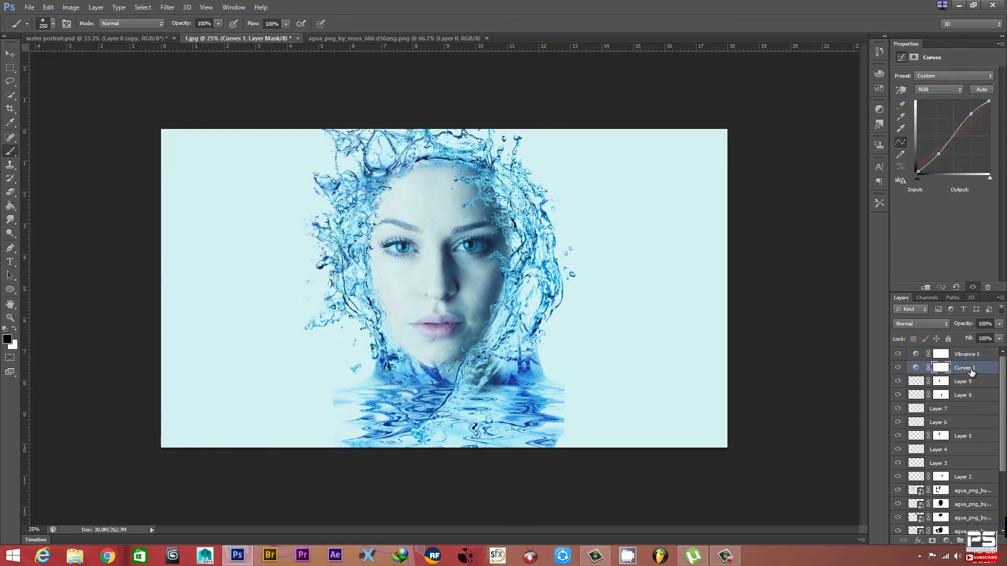
pyautogui.click(969, 116)
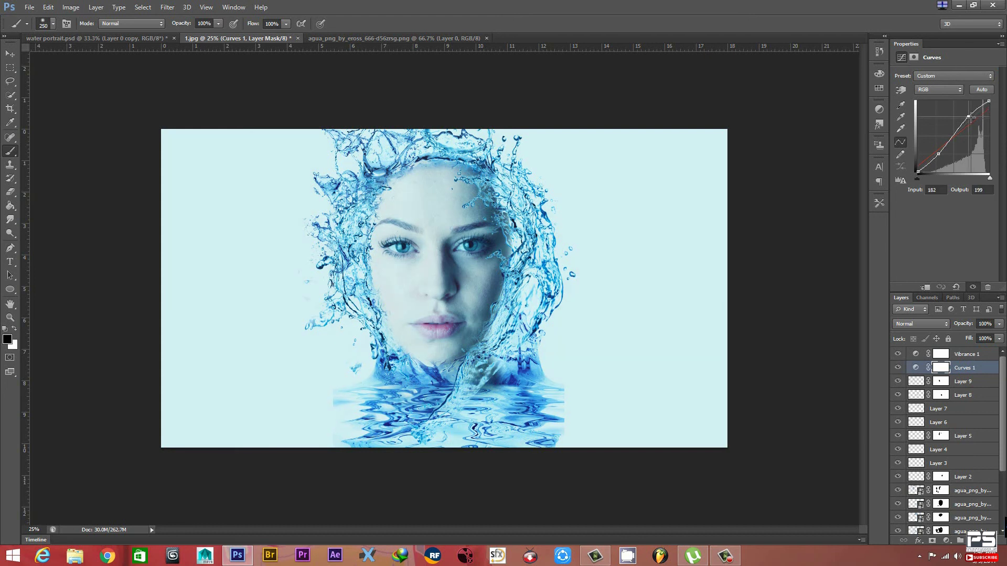
pyautogui.moveTo(971, 119); pyautogui.dragTo(973, 114)
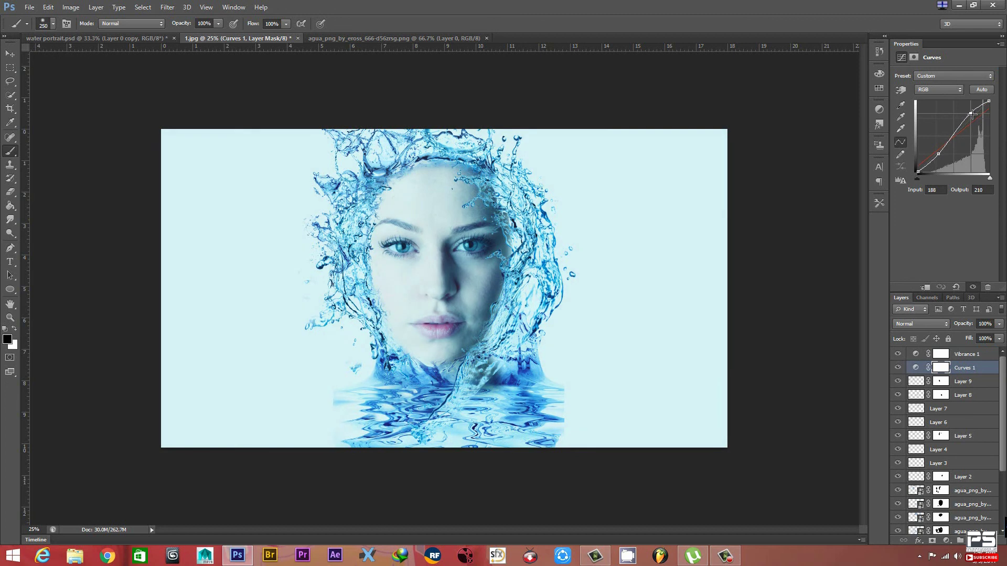